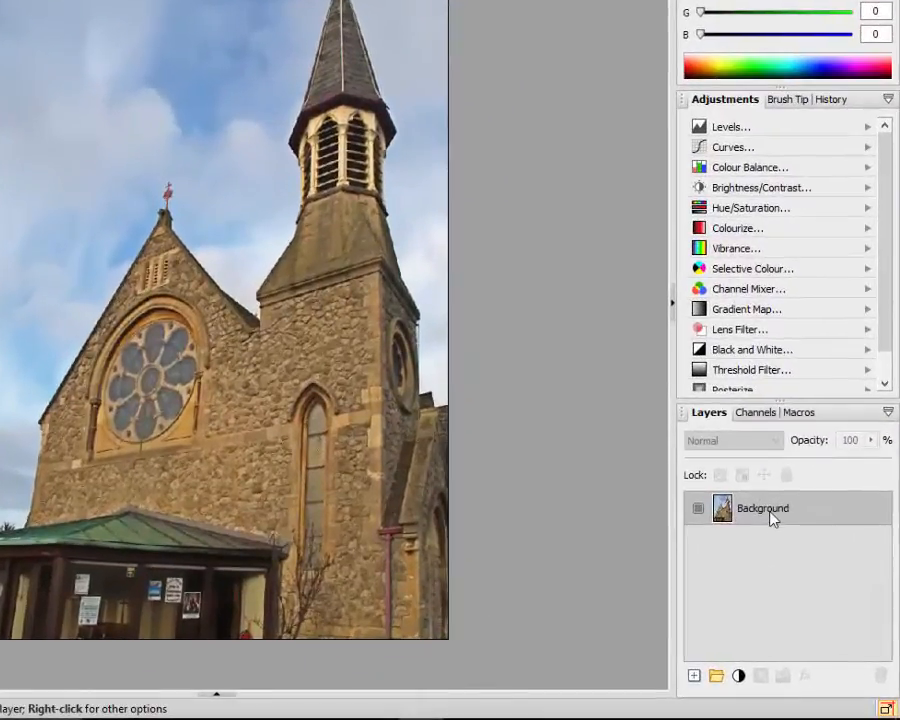
# Duplicate the Background layer as Background Copy and make the copy the active layer.
pyautogui.rightClick(801, 515)
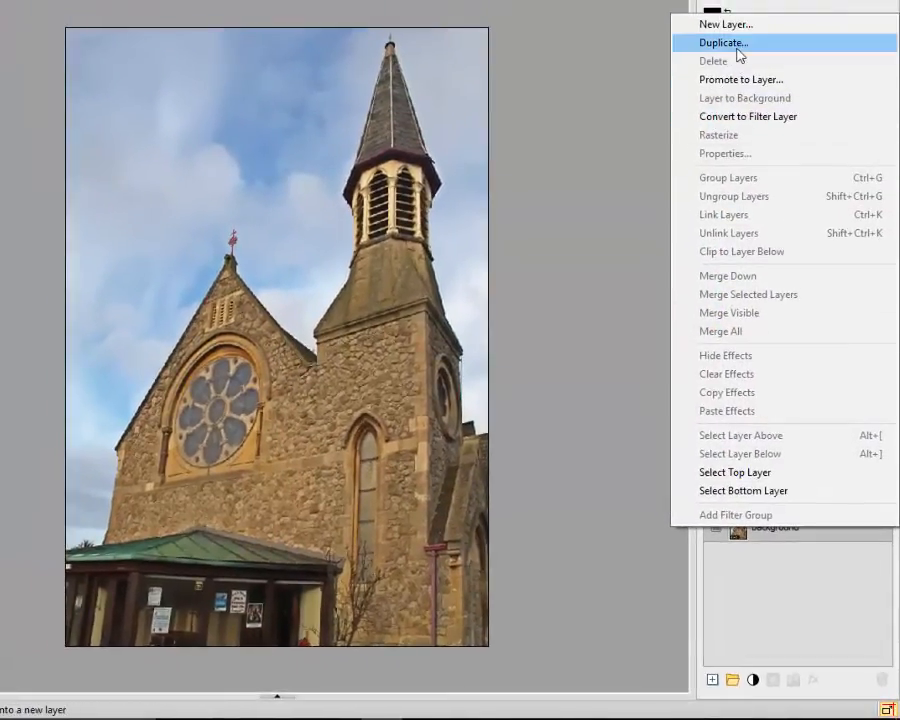
pyautogui.click(740, 56)
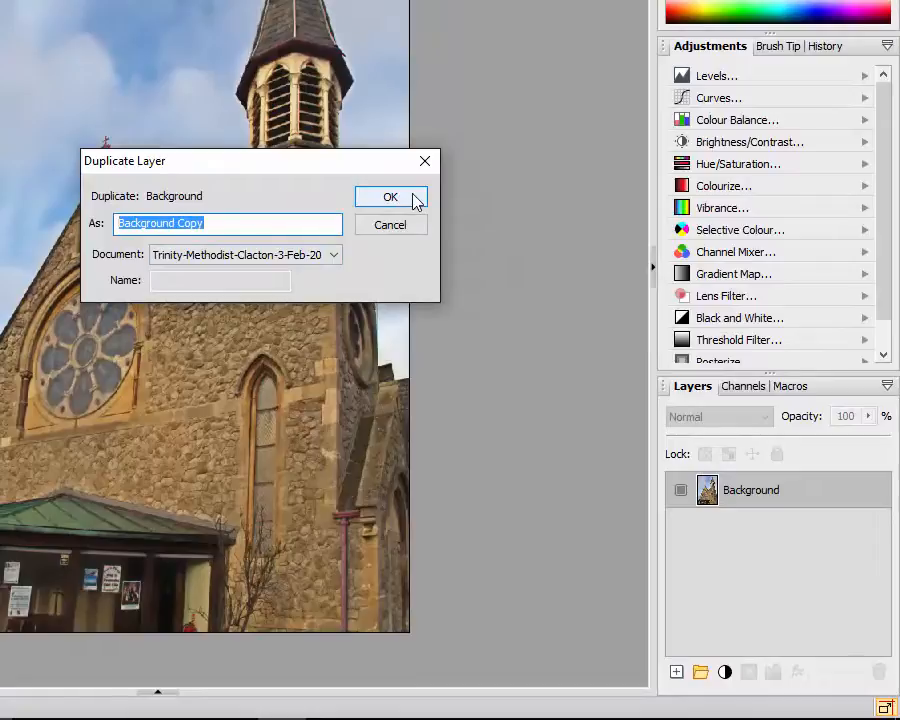
pyautogui.click(416, 199)
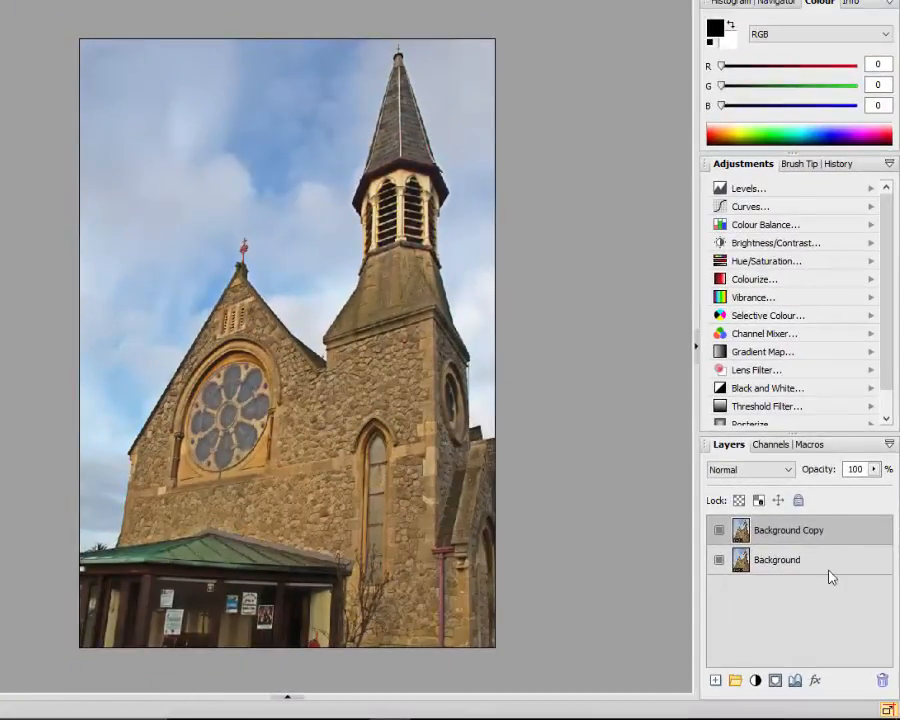
pyautogui.click(829, 574)
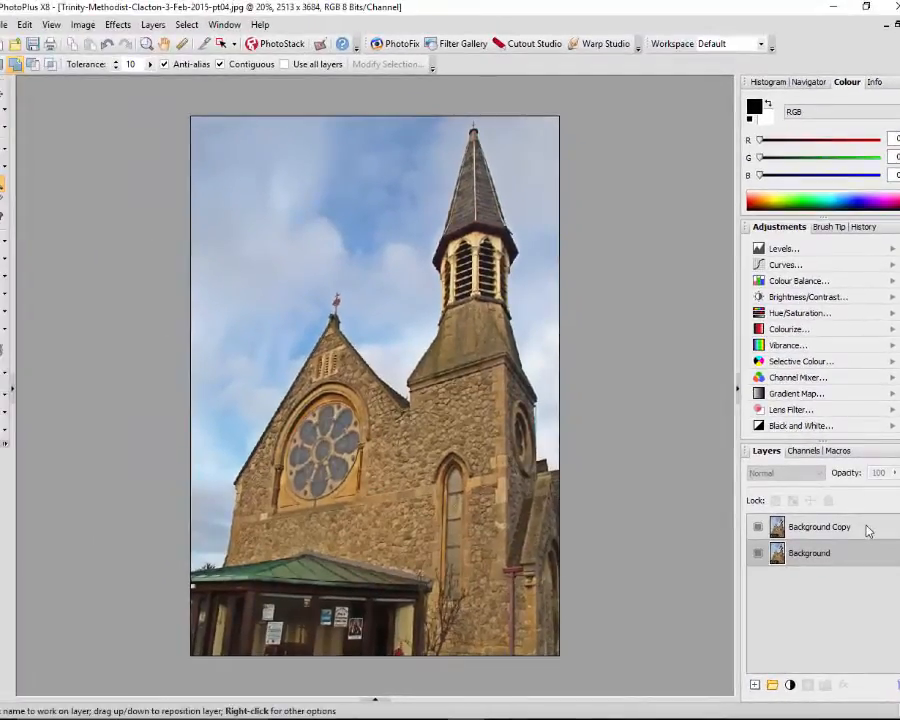
pyautogui.click(863, 523)
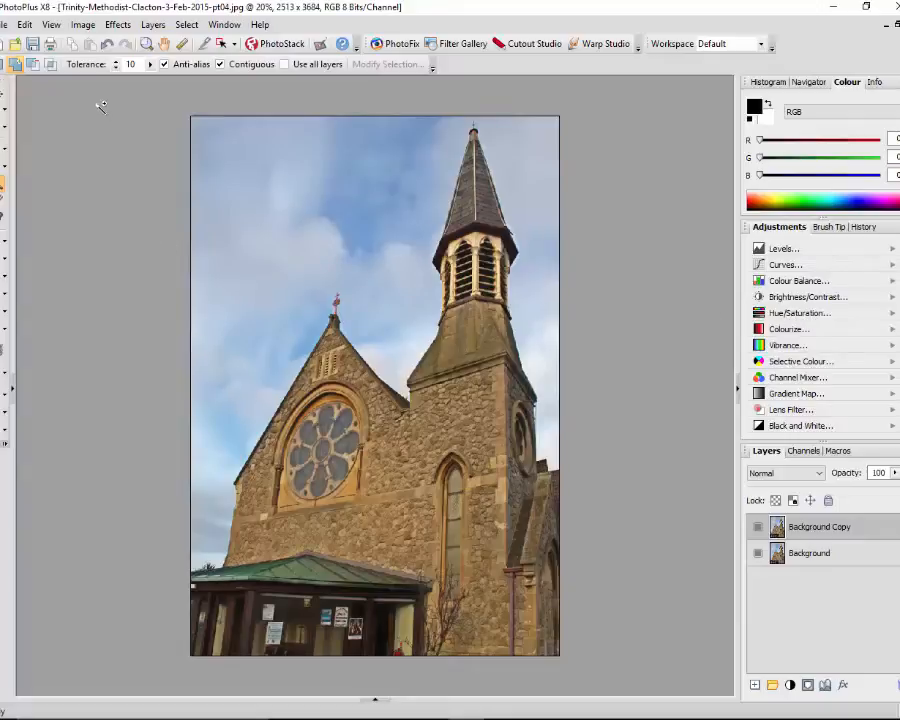
# Apply a Hue/Saturation adjustment to the Background Copy layer with cyan saturation at -100 and blue saturation at -98.
pyautogui.click(87, 29)
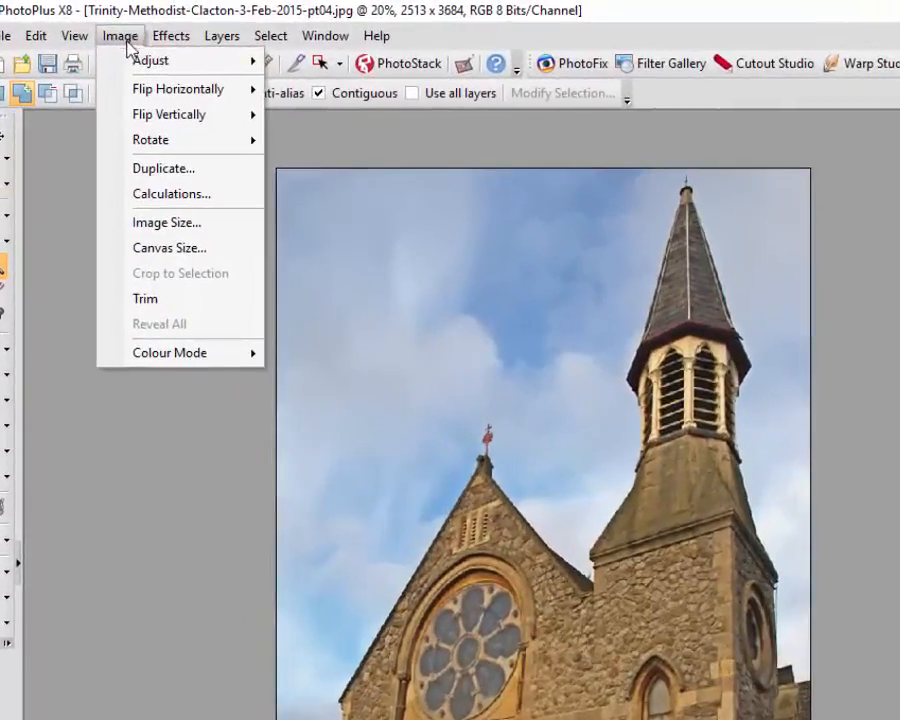
pyautogui.moveTo(92, 42)
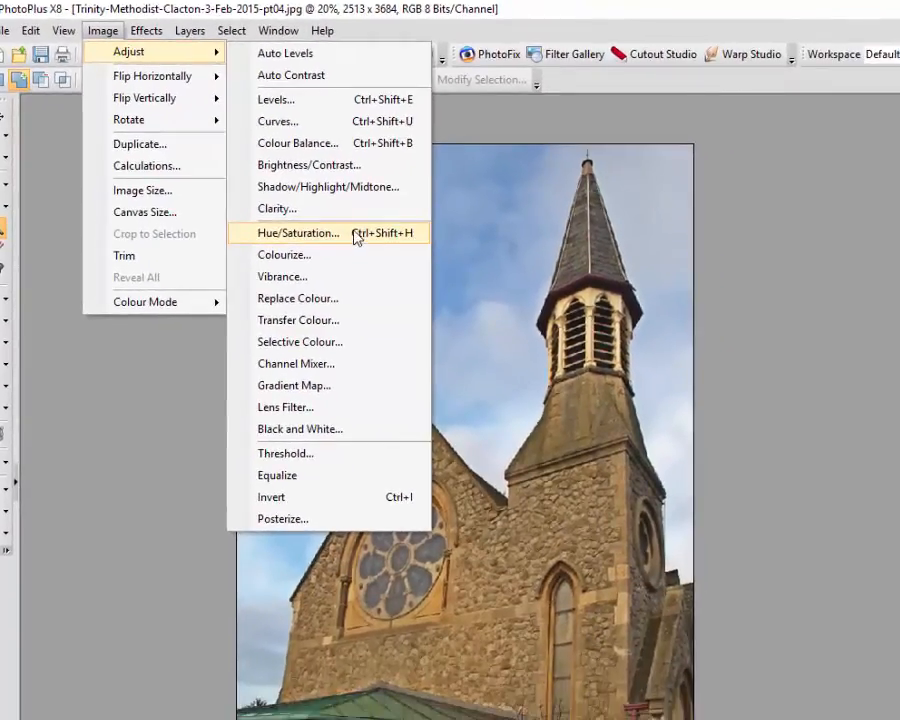
pyautogui.click(357, 234)
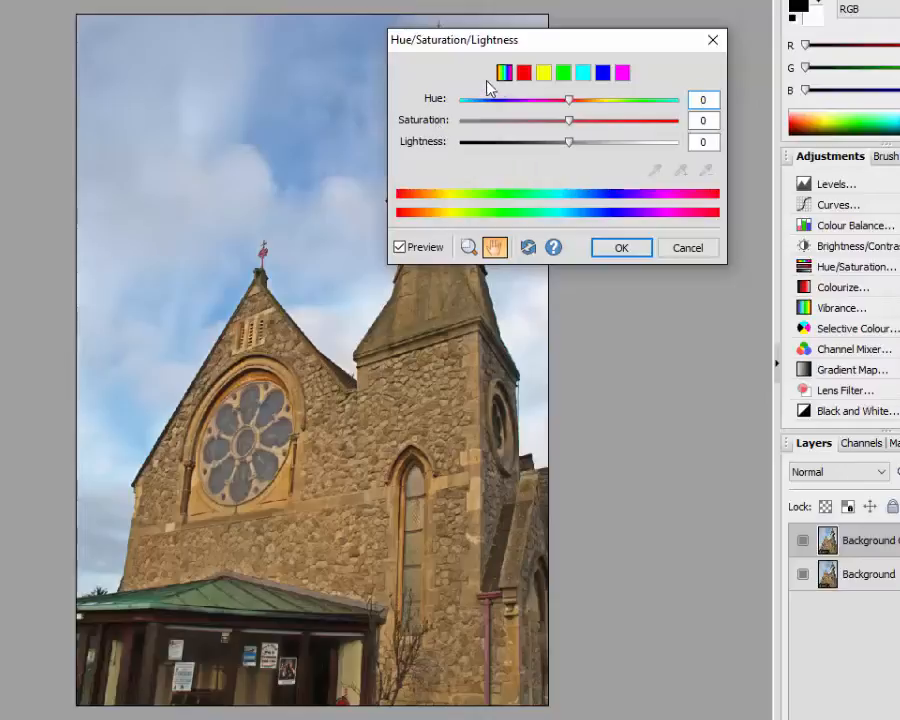
pyautogui.click(583, 73)
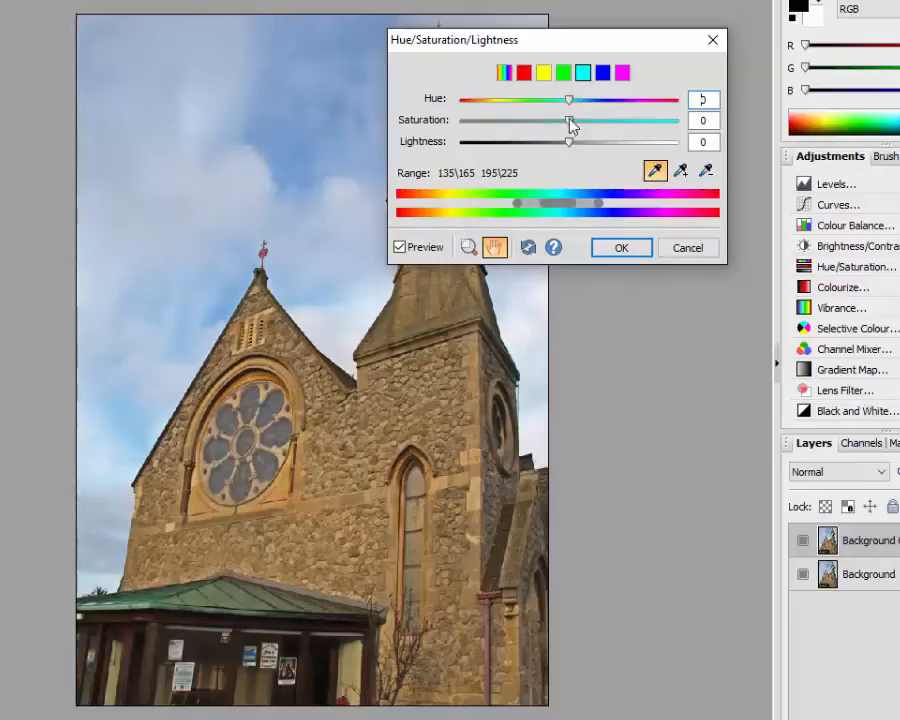
pyautogui.moveTo(567, 121); pyautogui.dragTo(456, 132)
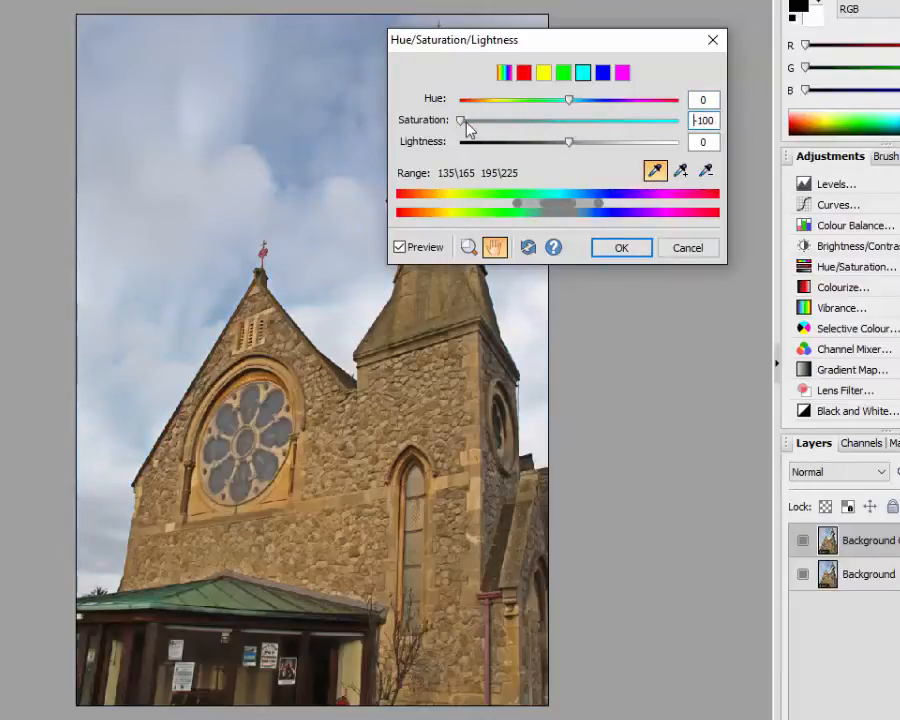
pyautogui.click(603, 74)
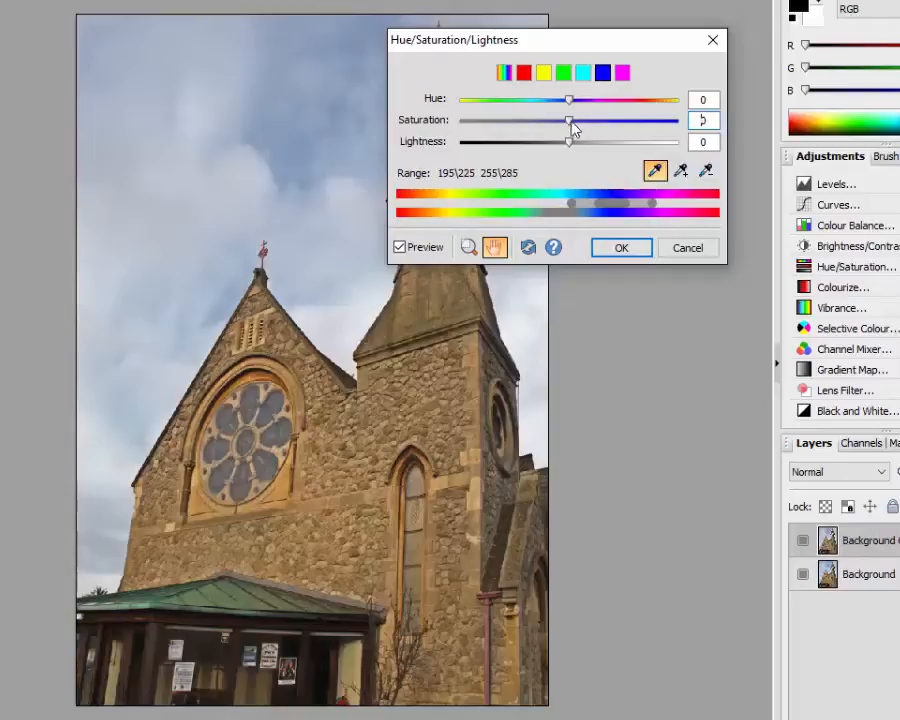
pyautogui.moveTo(568, 118); pyautogui.dragTo(462, 128)
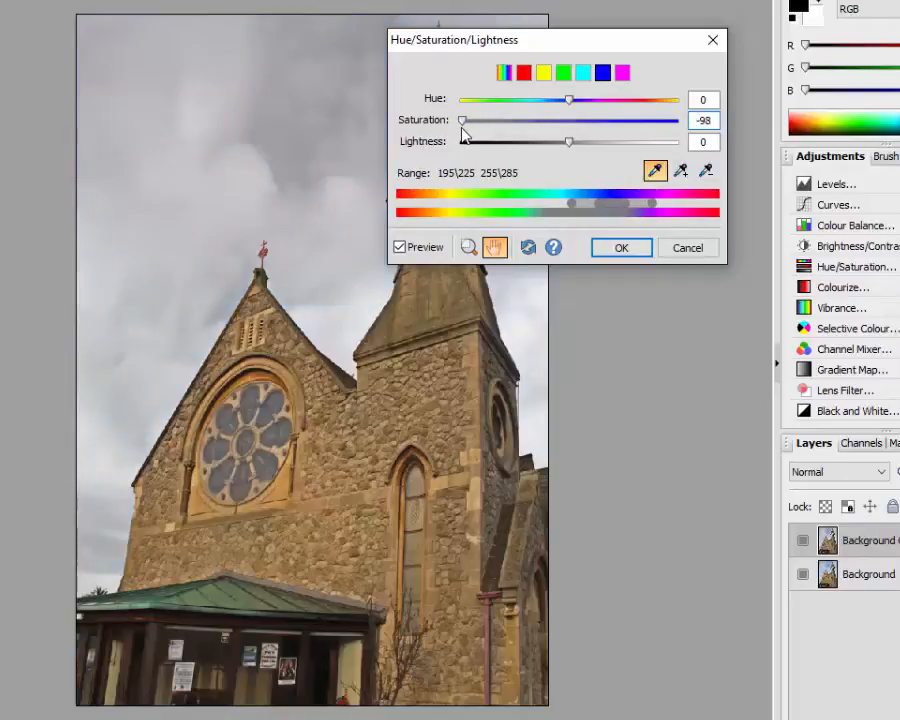
pyautogui.click(622, 248)
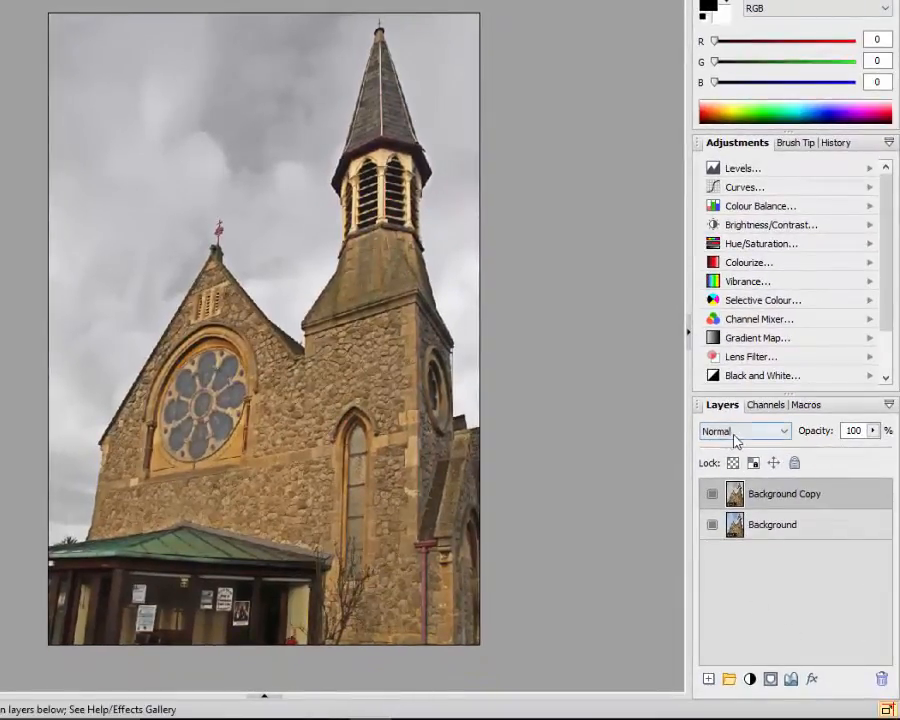
# Set the Background Copy layer's blend mode to Multiply.
pyautogui.click(786, 432)
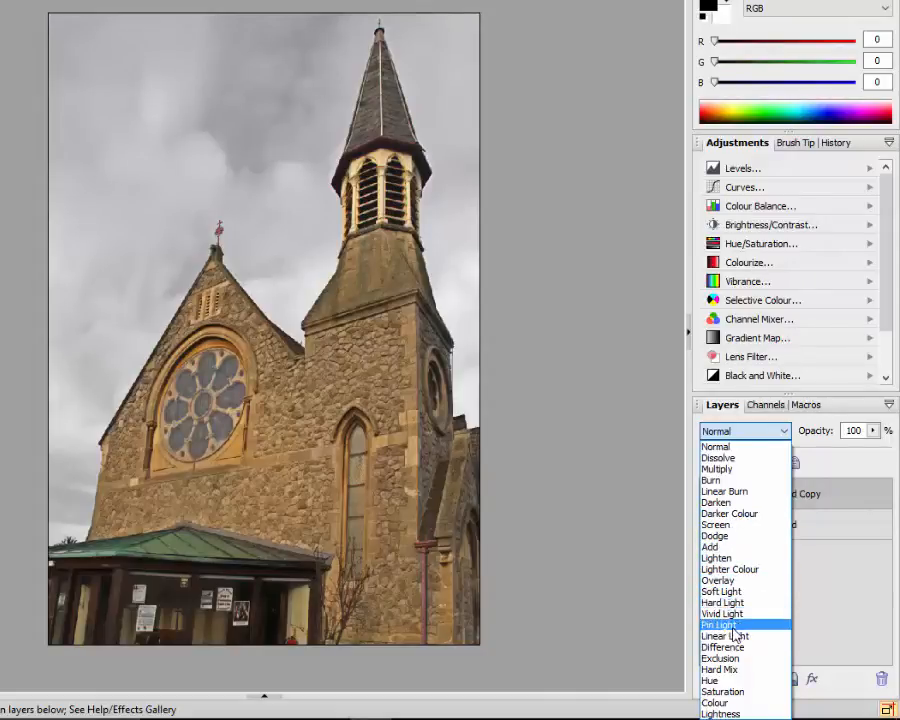
pyautogui.click(717, 469)
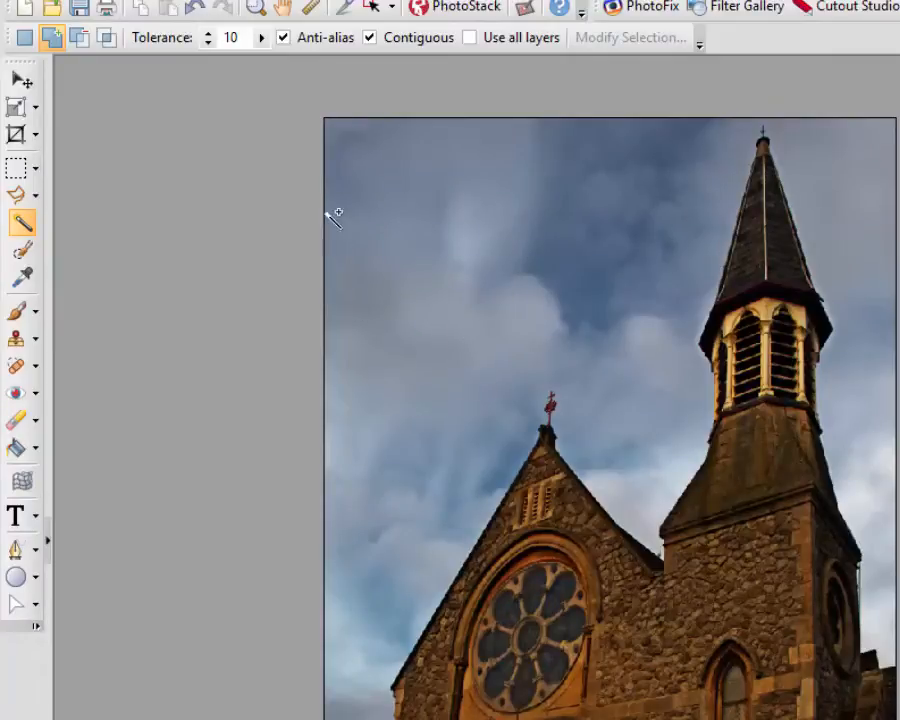
# Try the Magic Wand in new-selection mode at tolerance 10 on the upper-left and lower-left areas of the sky.
pyautogui.click(24, 40)
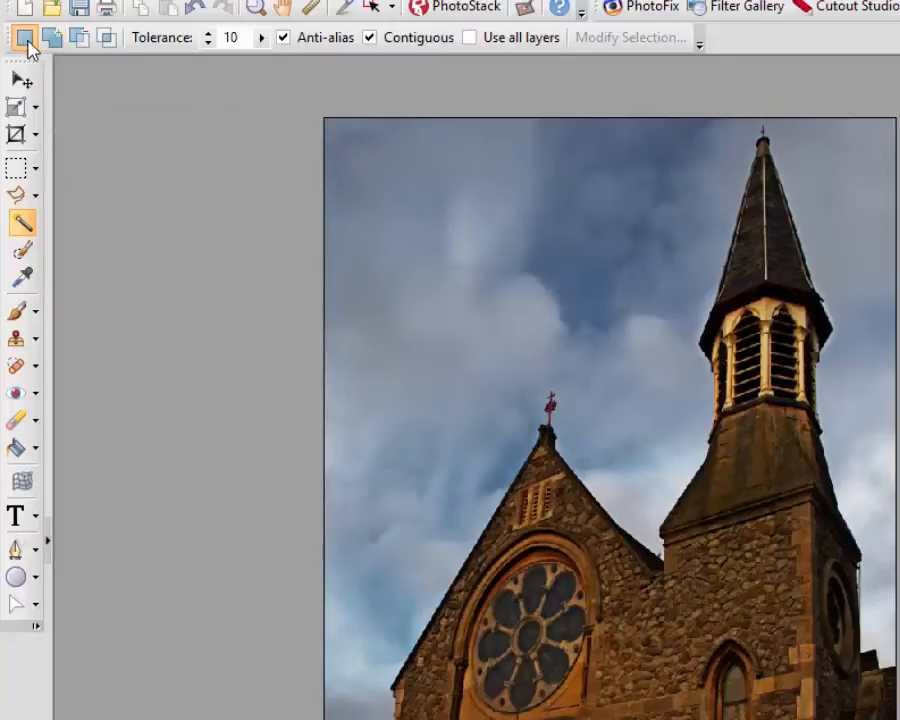
pyautogui.click(388, 217)
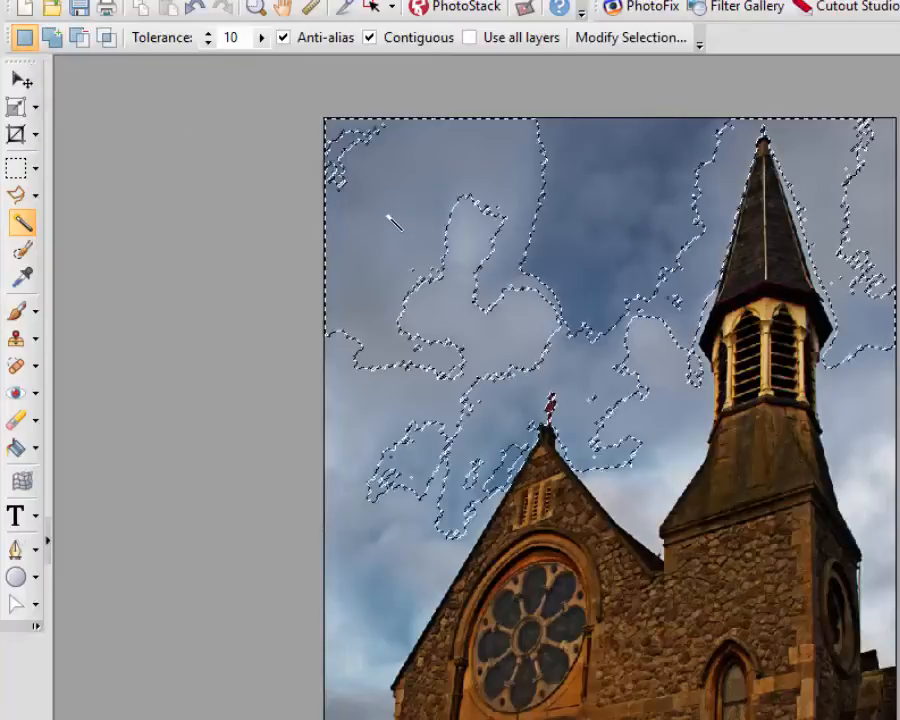
pyautogui.click(370, 597)
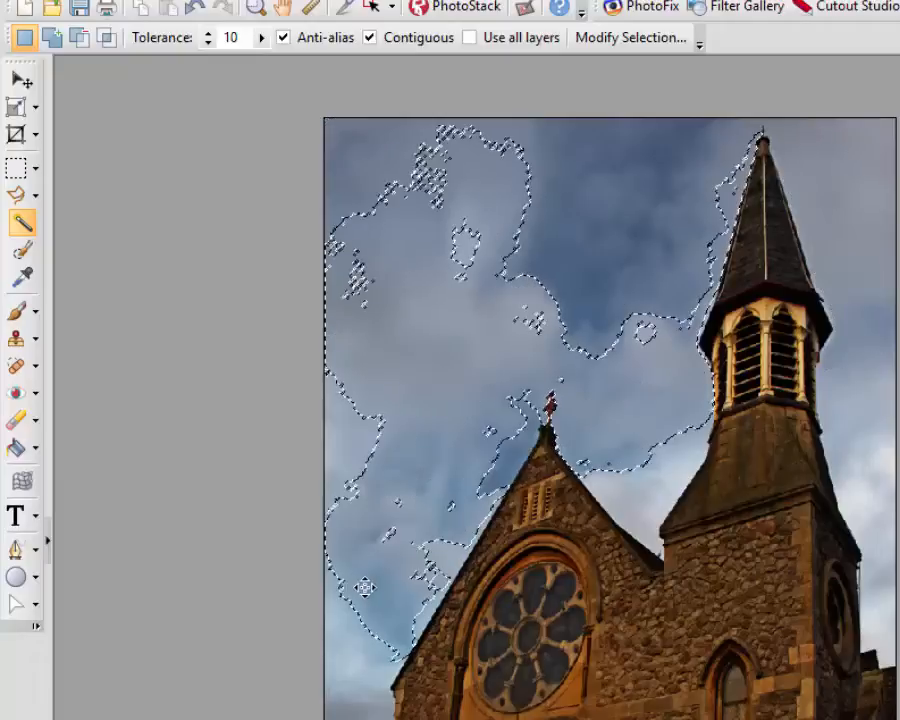
# Select the dark blue sky with the Magic Wand and add the clouds and sky along the photo's left side to the selection.
pyautogui.click(656, 181)
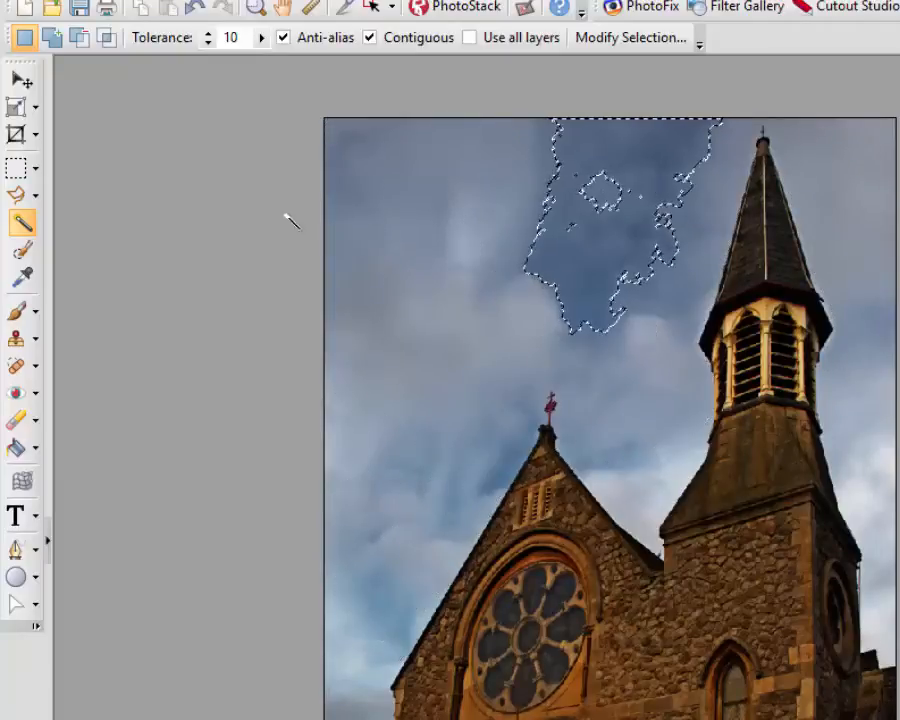
pyautogui.click(52, 40)
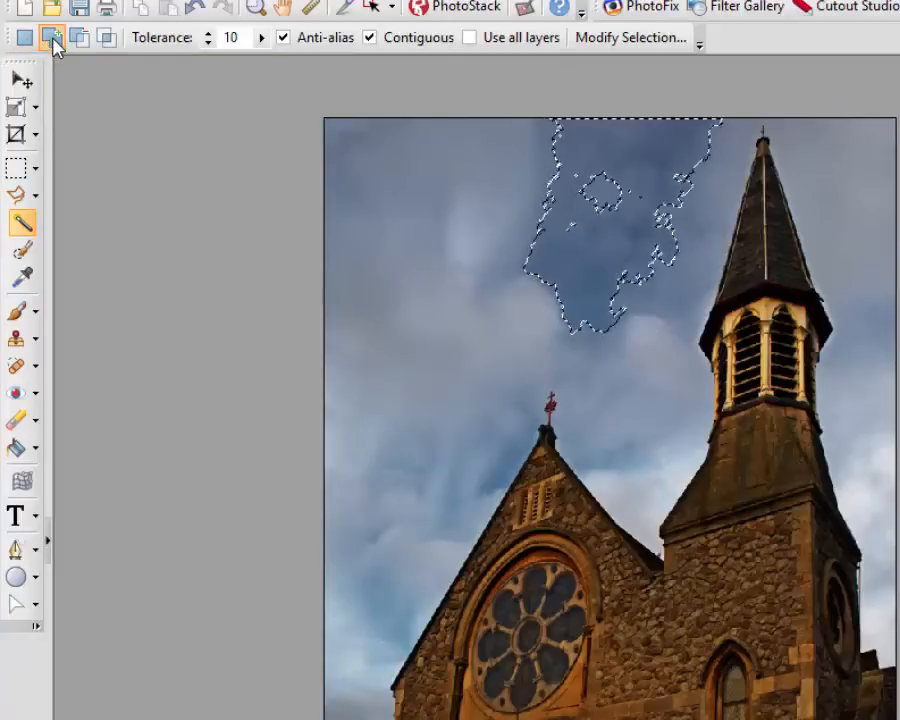
pyautogui.click(440, 162)
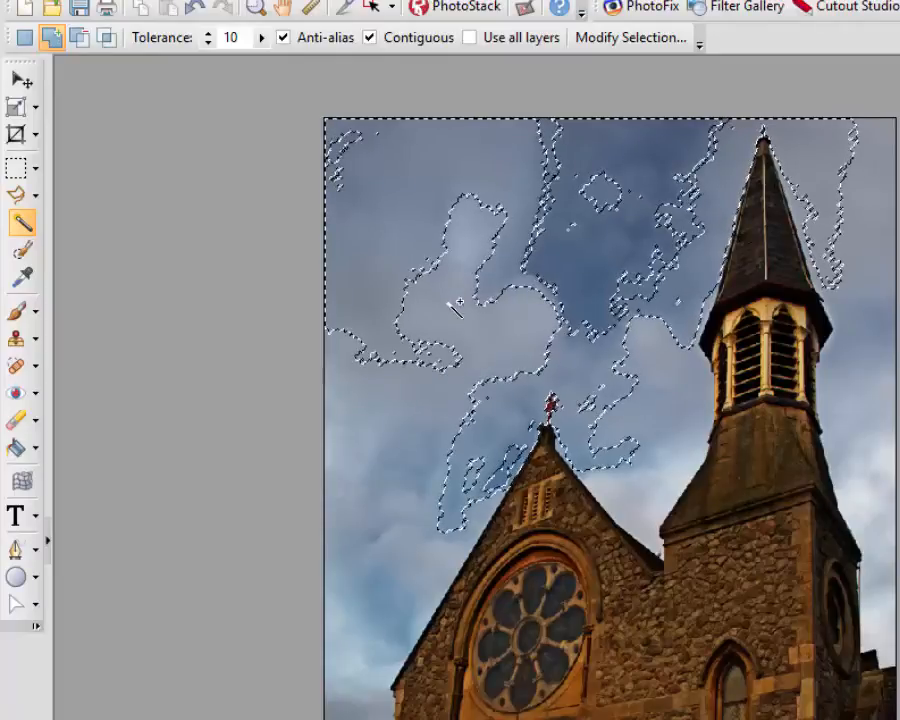
pyautogui.click(340, 445)
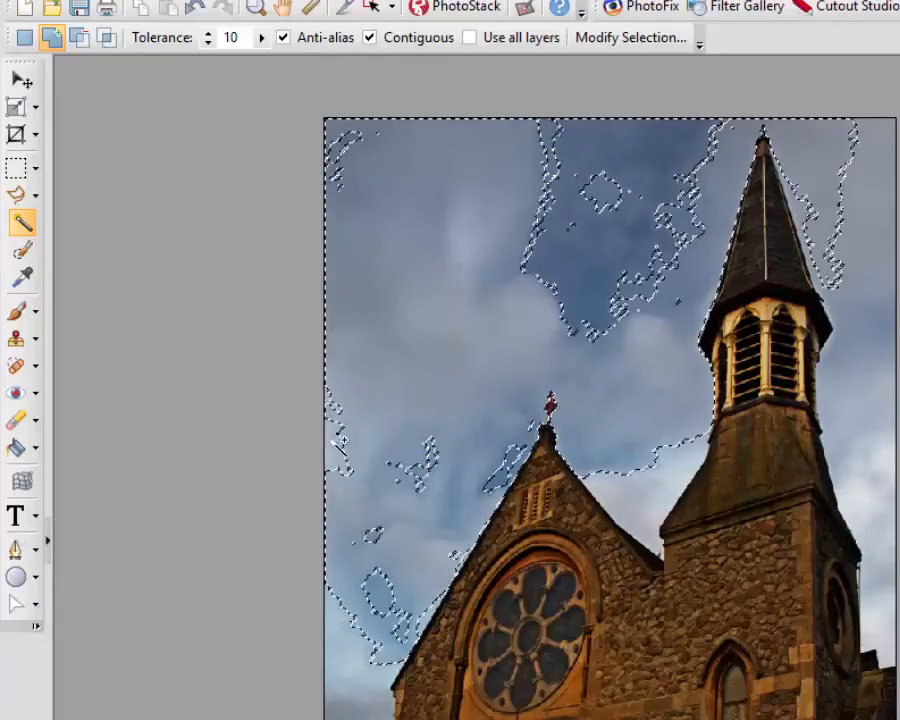
pyautogui.click(352, 688)
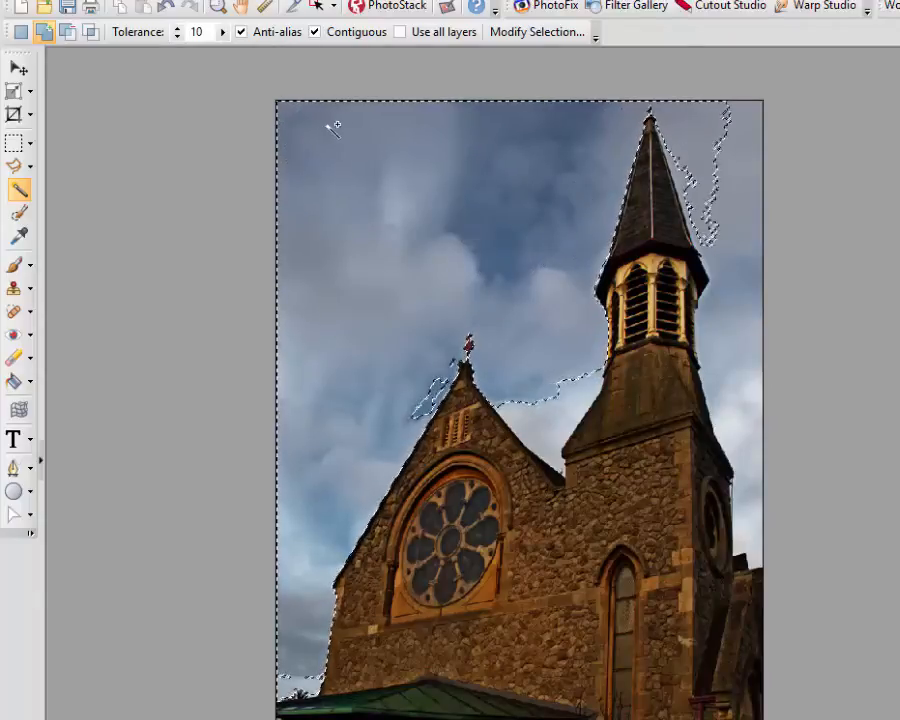
# Add the sky to the right of the spire and the bright patch between the gable and tower to the selection.
pyautogui.click(742, 155)
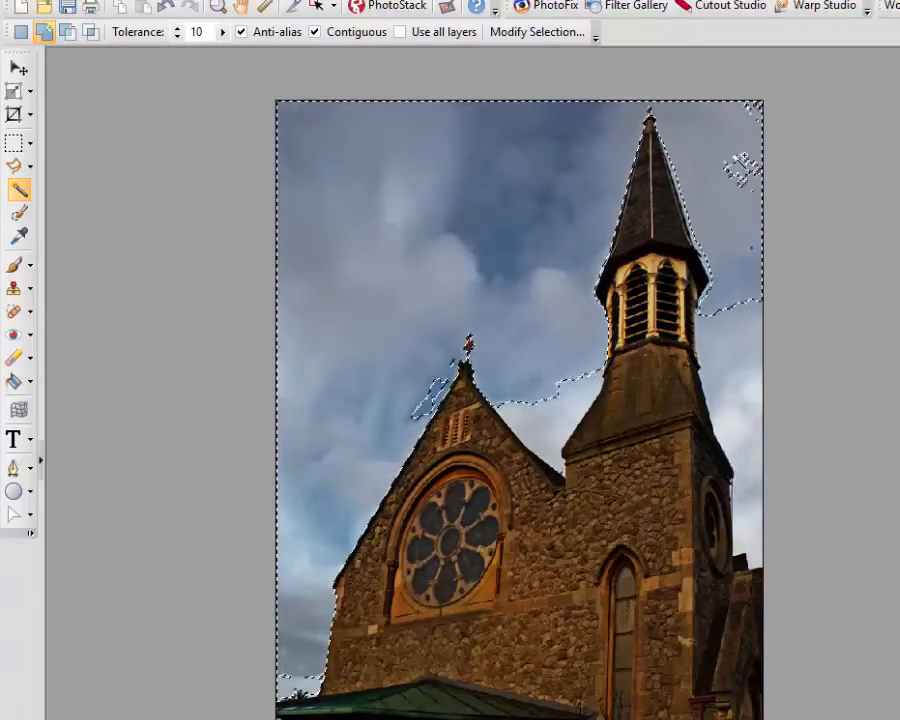
pyautogui.click(752, 362)
pyautogui.click(737, 439)
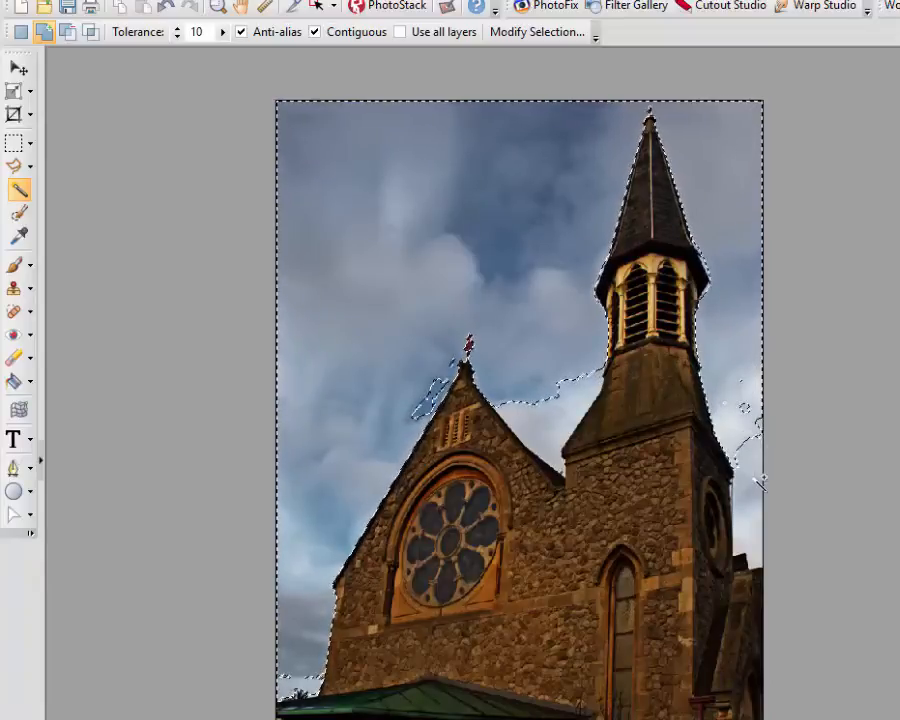
pyautogui.click(754, 482)
pyautogui.click(757, 538)
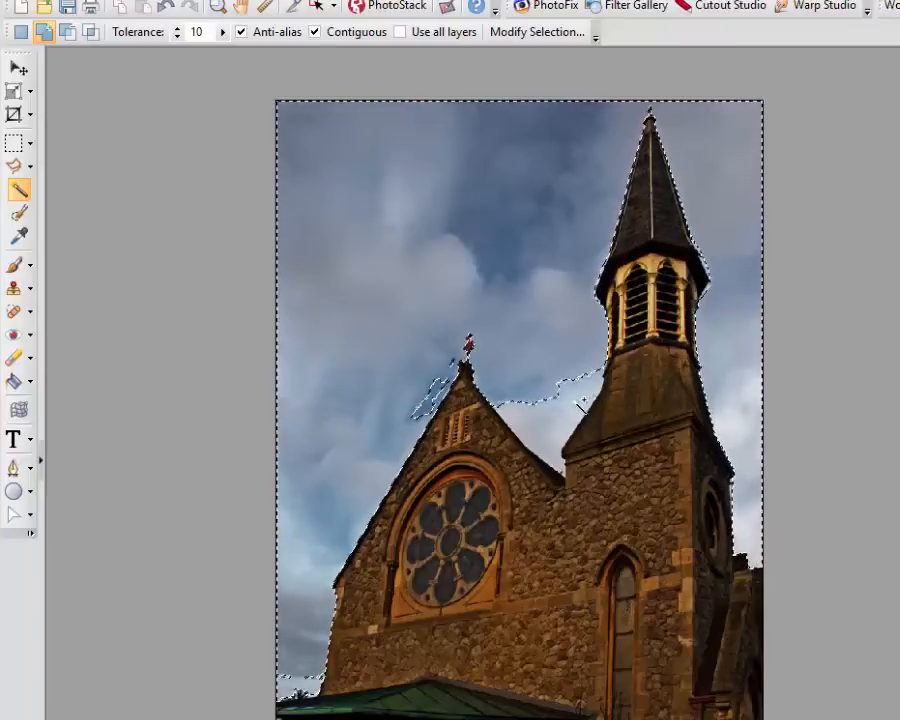
pyautogui.click(533, 437)
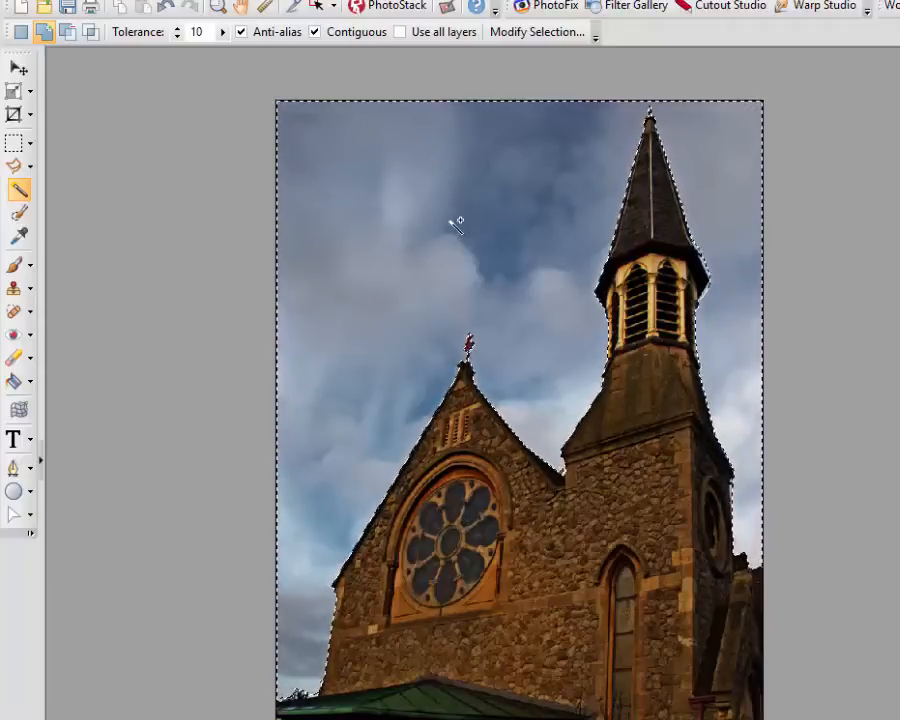
# Examine the sky selection's edge up close around the spire, belfry and the tower's right side down to the side roof.
pyautogui.scroll(3, 428, 248)
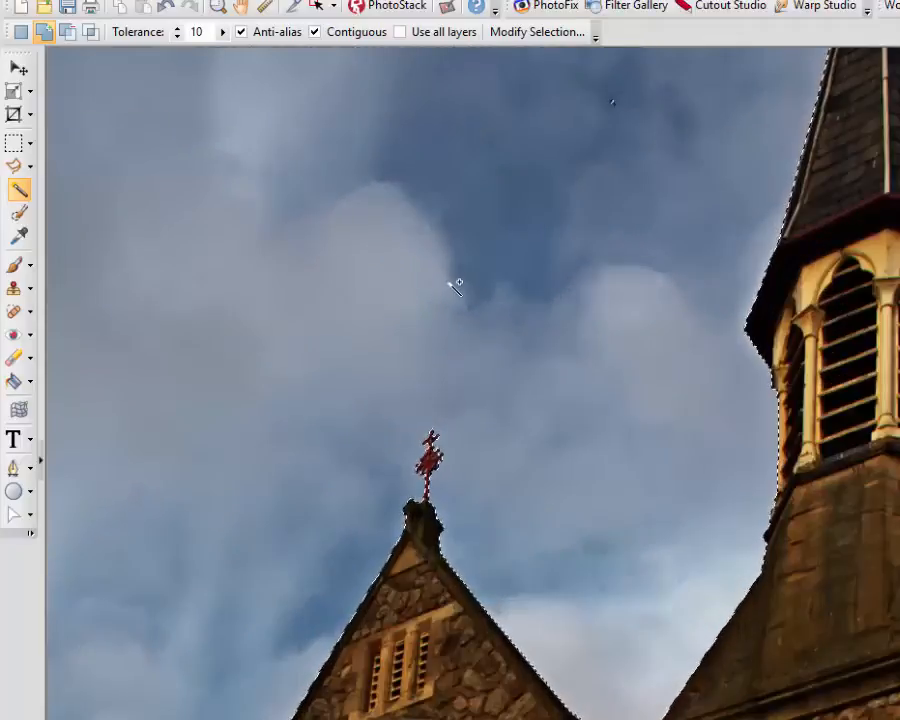
pyautogui.scroll(3, 456, 283)
pyautogui.scroll(10, 456, 350)
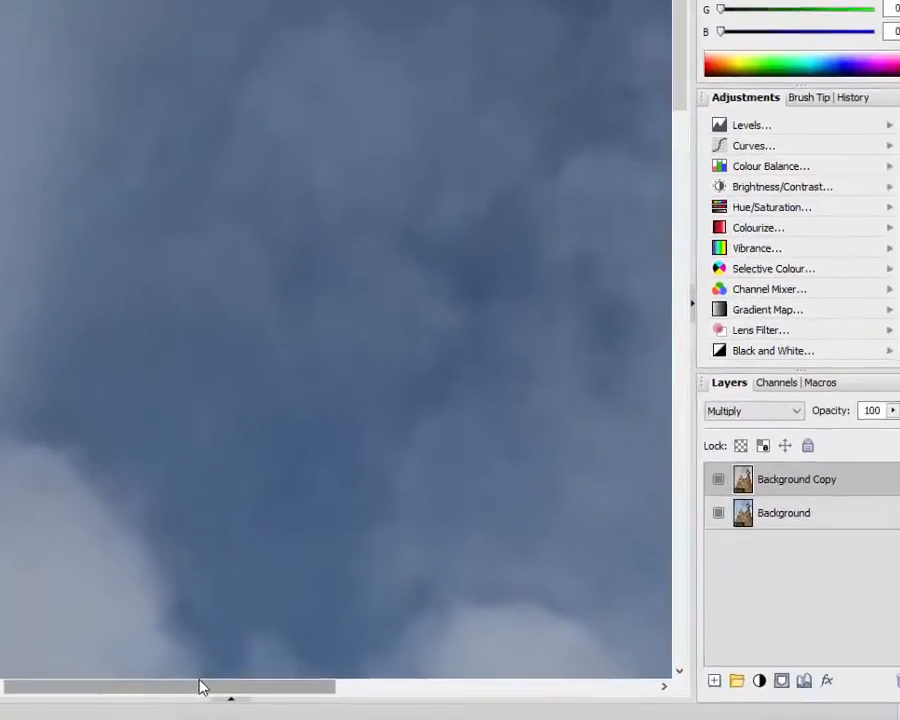
pyautogui.moveTo(205, 684); pyautogui.dragTo(432, 690)
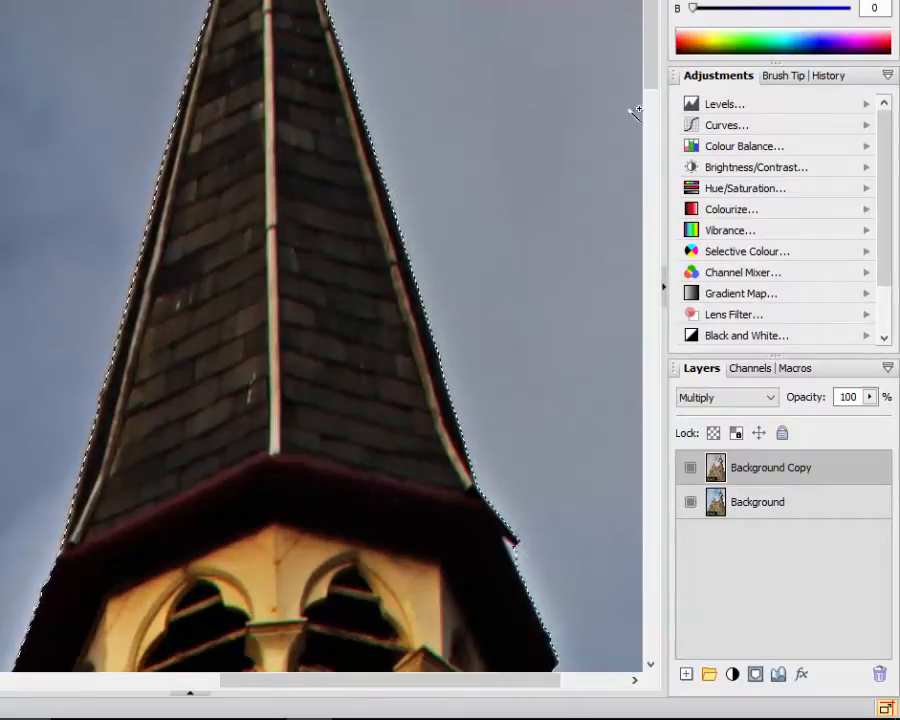
pyautogui.moveTo(655, 72); pyautogui.dragTo(654, 152)
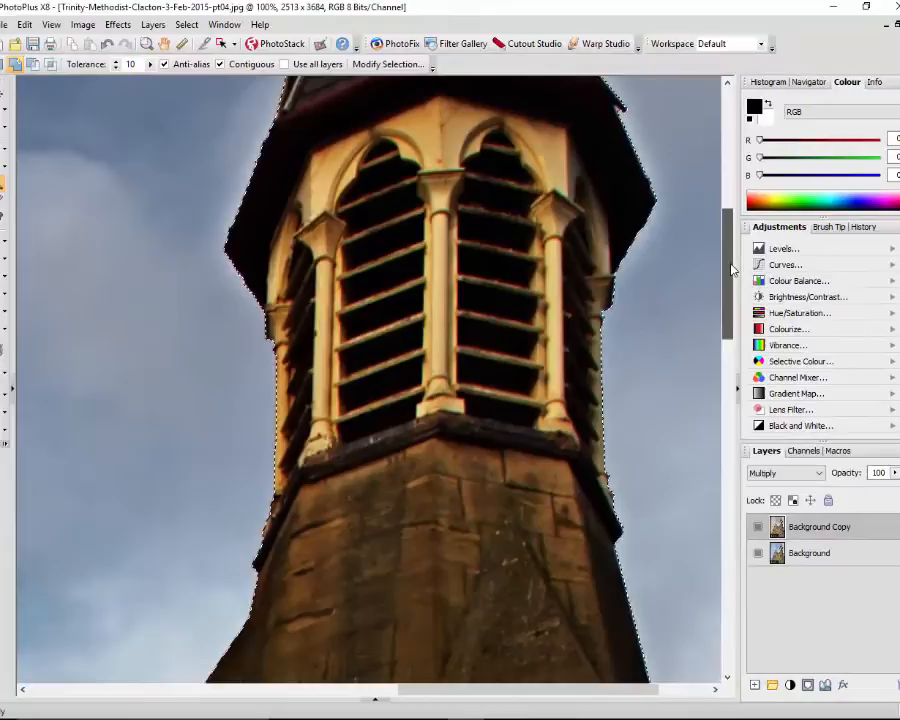
pyautogui.moveTo(733, 268); pyautogui.dragTo(717, 345)
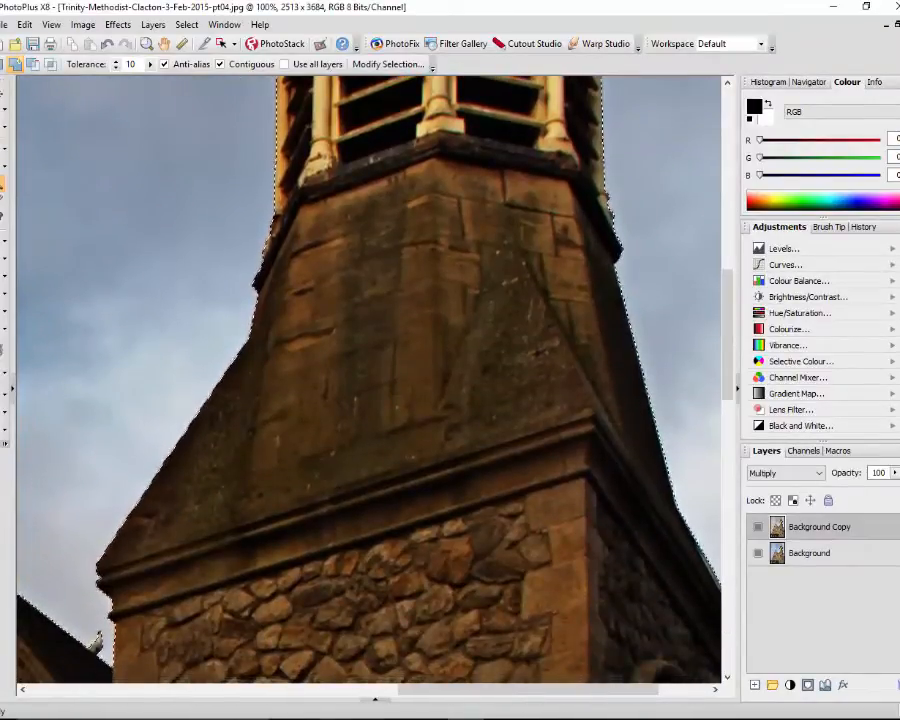
pyautogui.moveTo(514, 690); pyautogui.dragTo(597, 689)
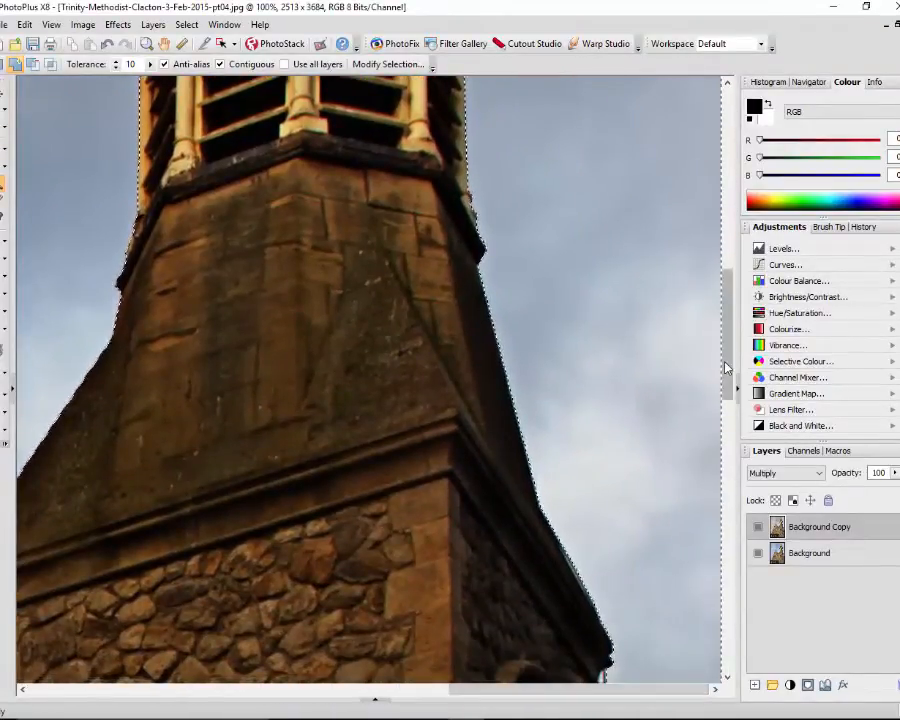
pyautogui.scroll(-5, 663, 408)
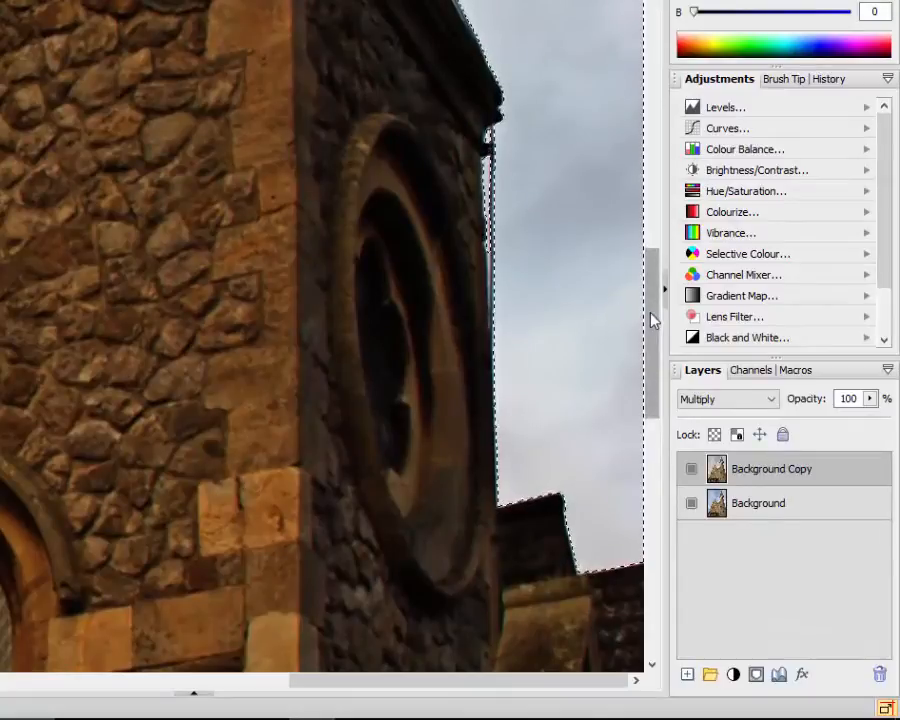
pyautogui.moveTo(650, 312); pyautogui.dragTo(655, 355)
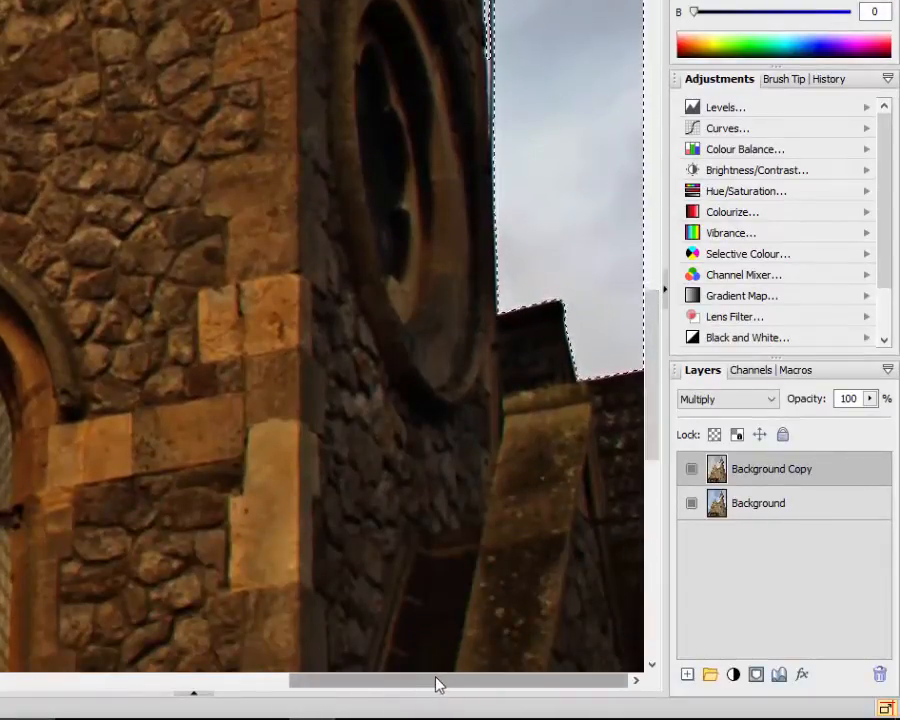
# Examine the sky selection's edge along the tower's left side, the gable and the left wall down to the green porch roof.
pyautogui.moveTo(650, 398); pyautogui.dragTo(635, 94)
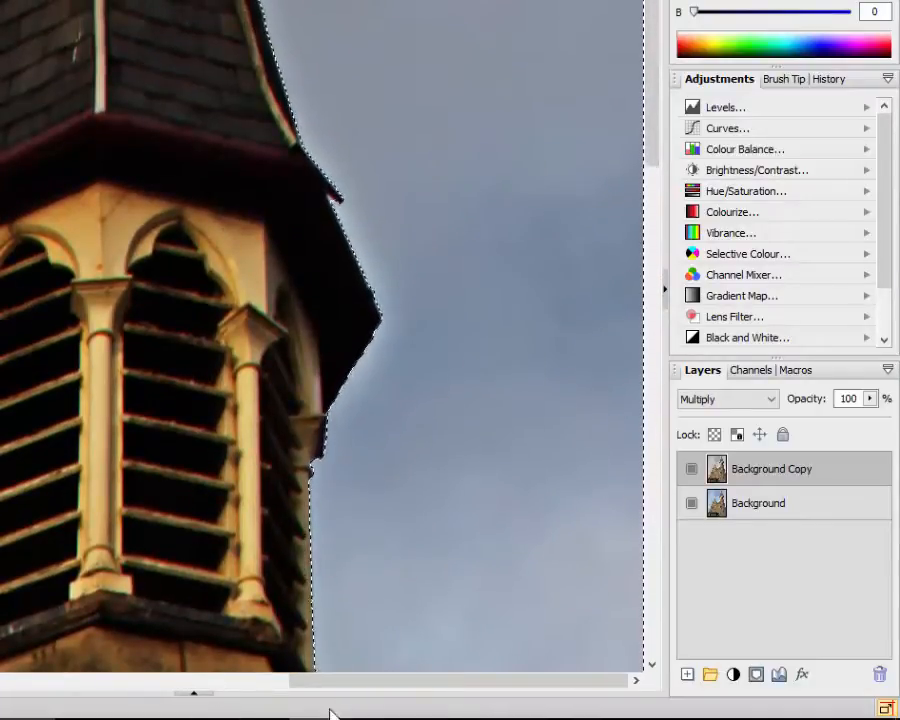
pyautogui.moveTo(350, 690); pyautogui.dragTo(187, 690)
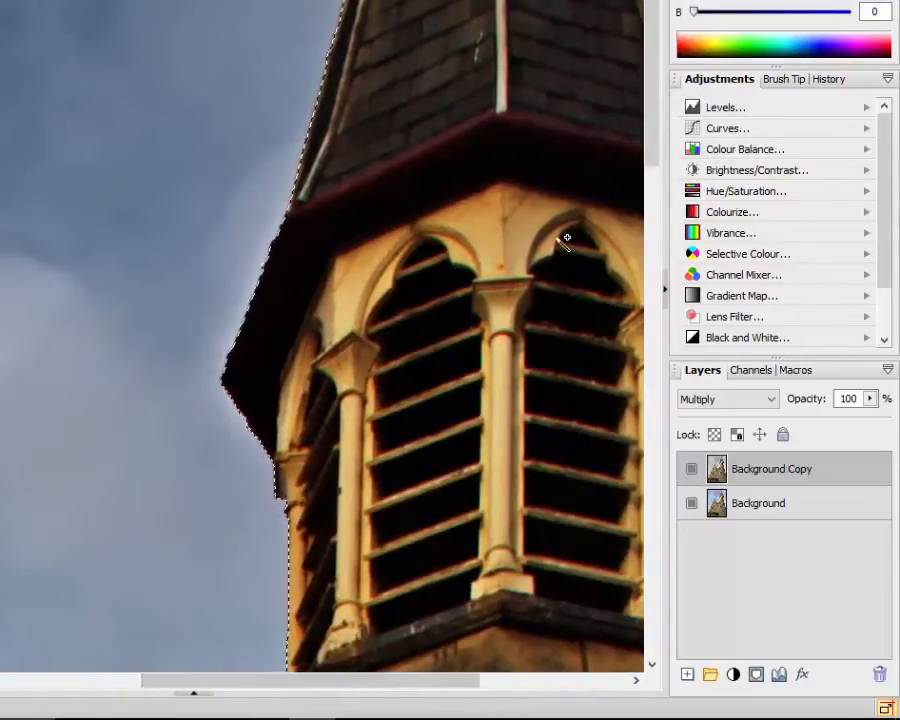
pyautogui.moveTo(653, 90); pyautogui.dragTo(717, 254)
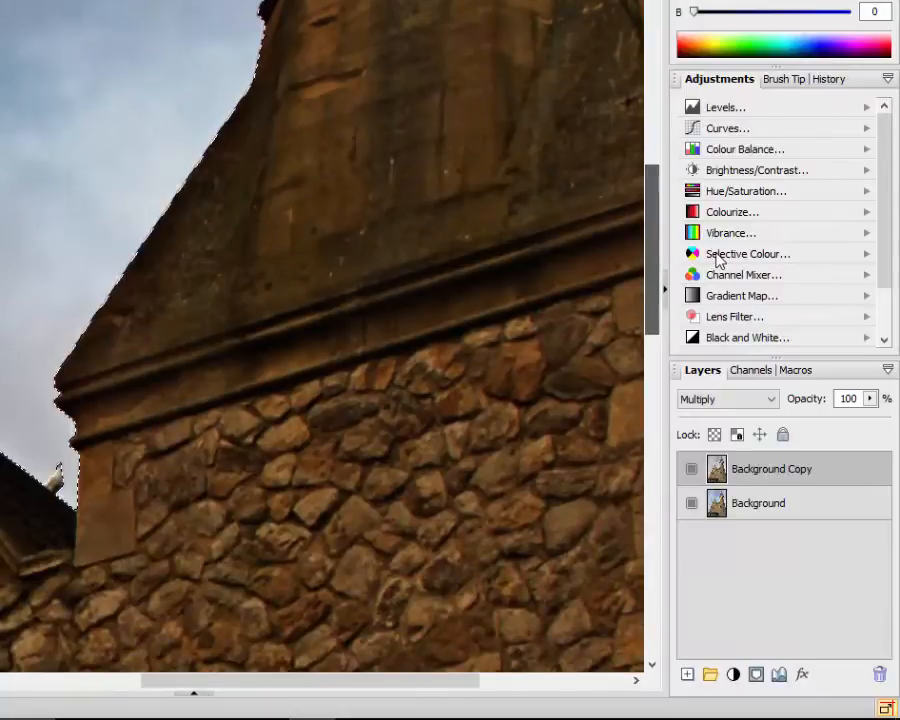
pyautogui.moveTo(329, 681); pyautogui.dragTo(130, 679)
pyautogui.moveTo(652, 256); pyautogui.dragTo(669, 275)
pyautogui.moveTo(335, 693); pyautogui.dragTo(127, 697)
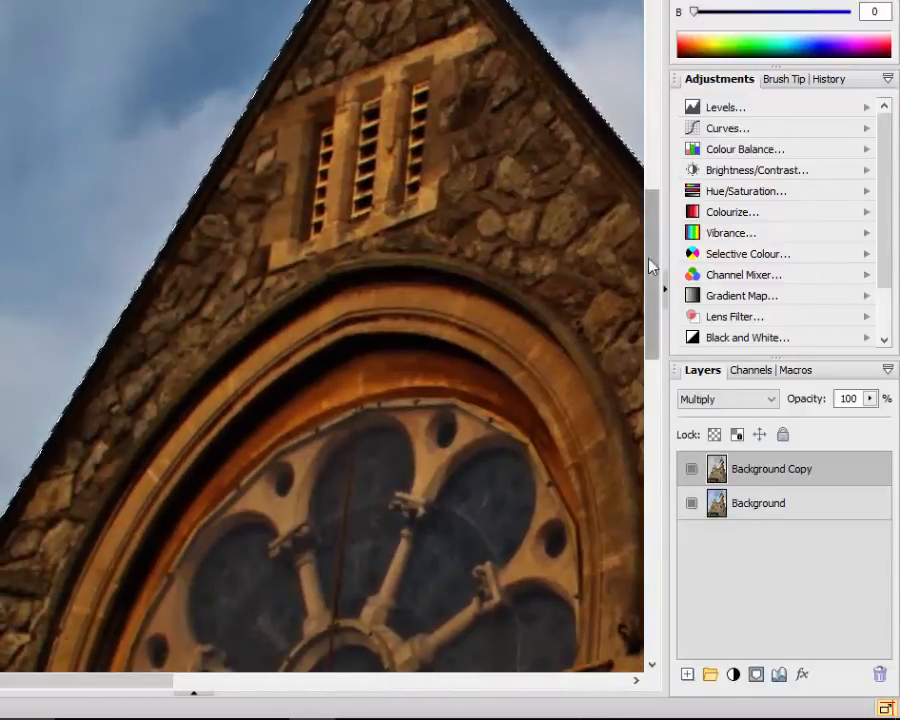
pyautogui.moveTo(655, 267); pyautogui.dragTo(643, 420)
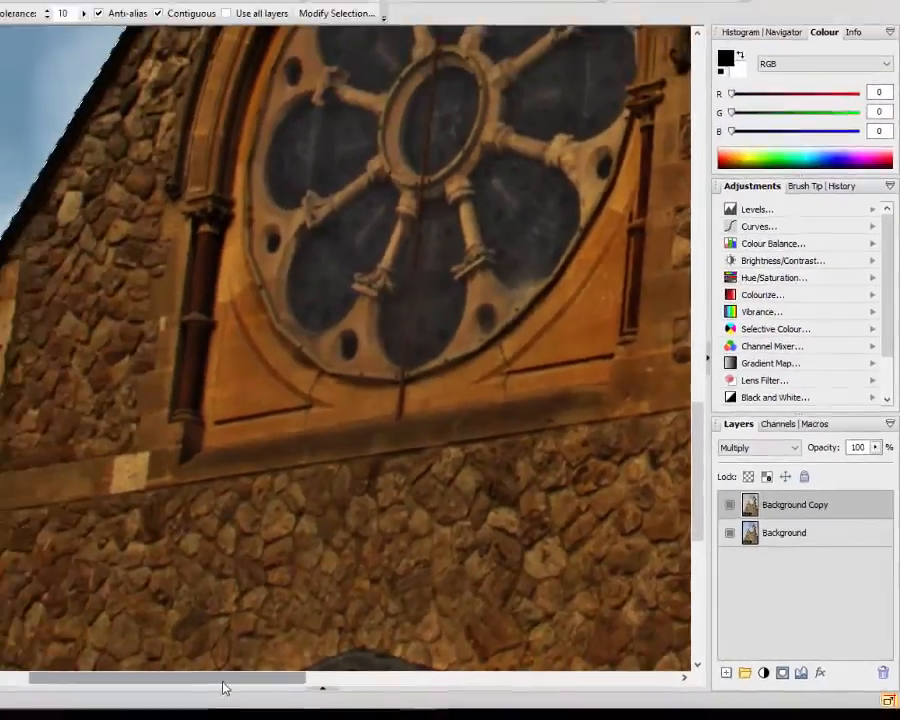
pyautogui.moveTo(224, 687); pyautogui.dragTo(149, 687)
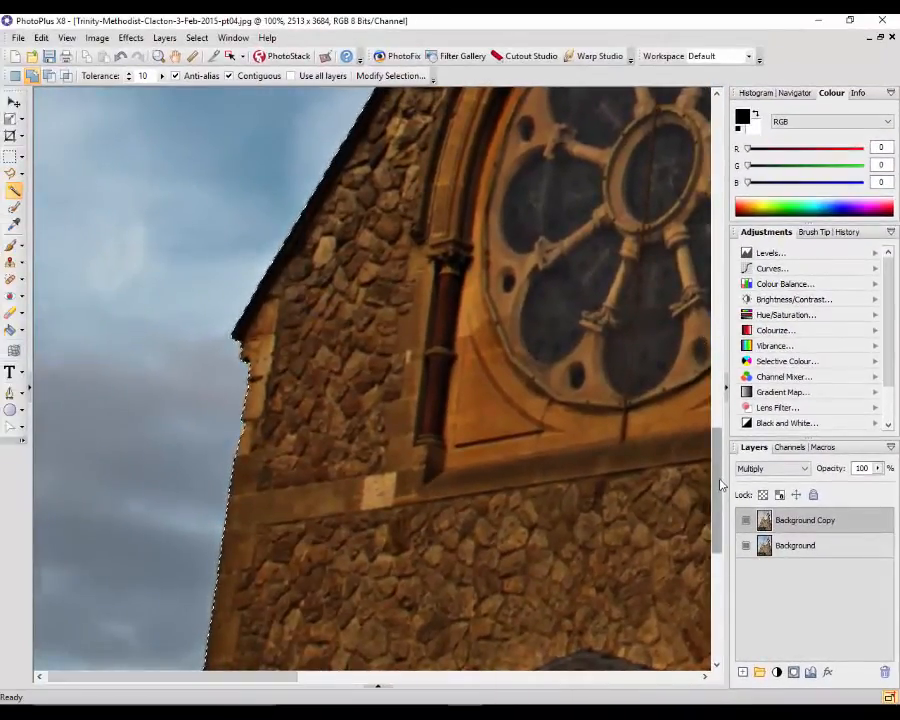
pyautogui.moveTo(719, 481); pyautogui.dragTo(720, 527)
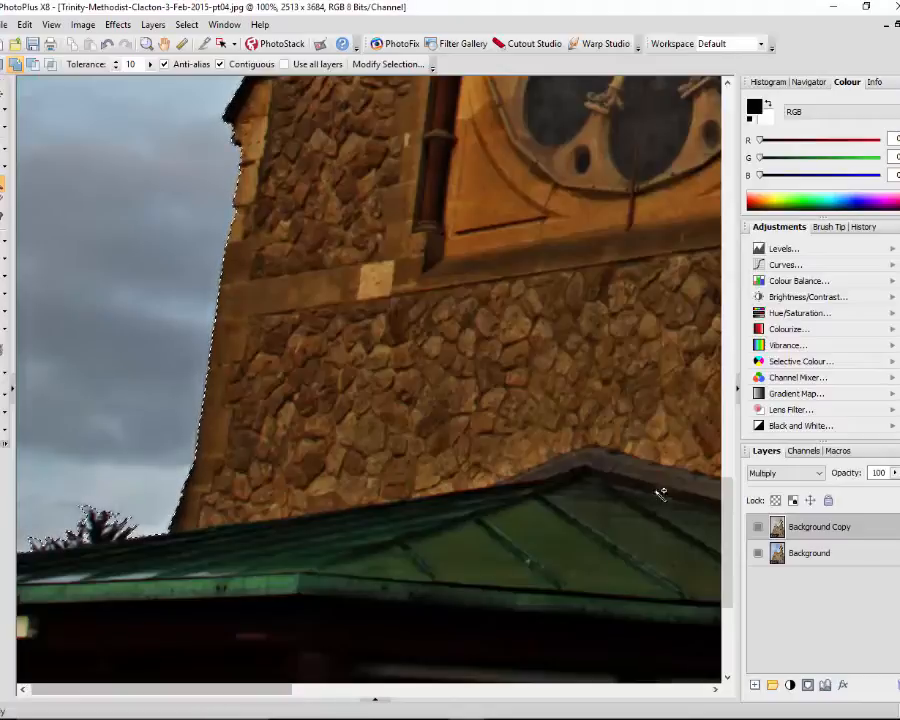
pyautogui.scroll(-3, 464, 474)
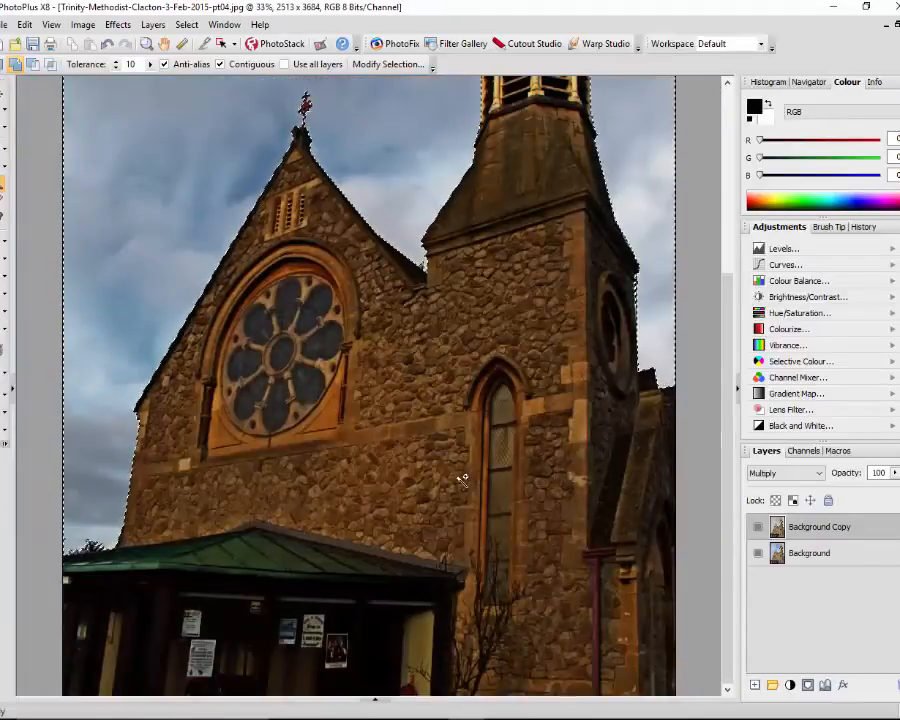
pyautogui.scroll(-2, 463, 480)
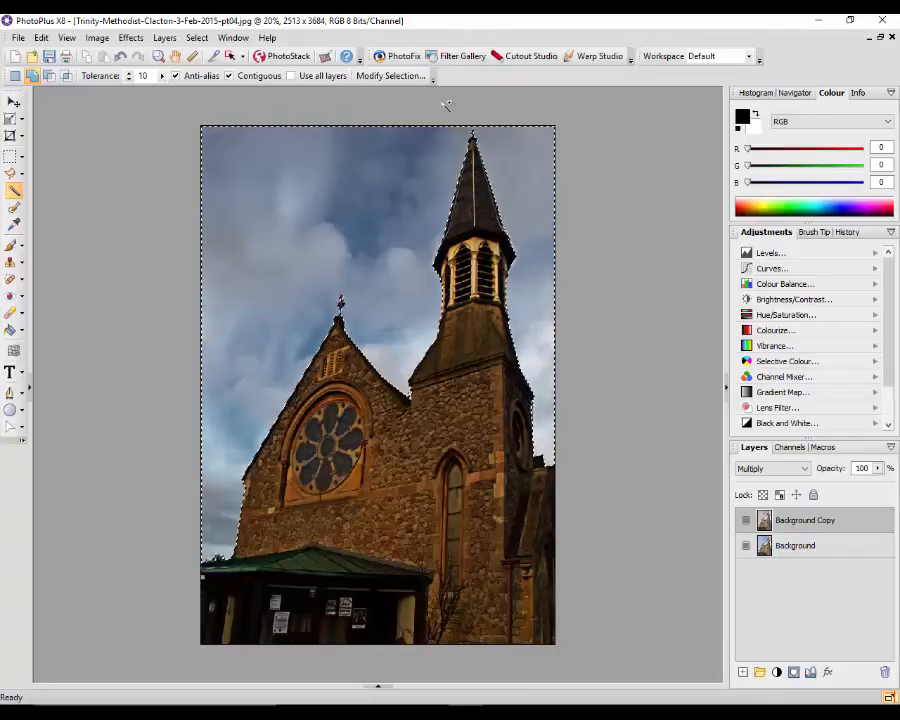
# Feather the sky selection by 6 and copy the selected sky to a new layer.
pyautogui.click(398, 80)
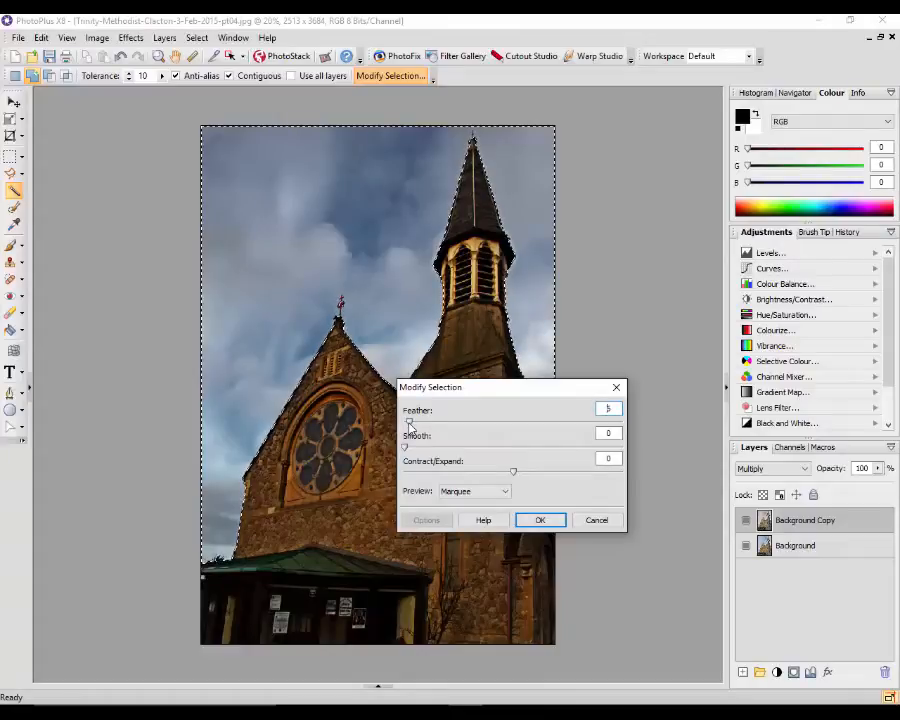
pyautogui.moveTo(409, 427); pyautogui.dragTo(407, 427)
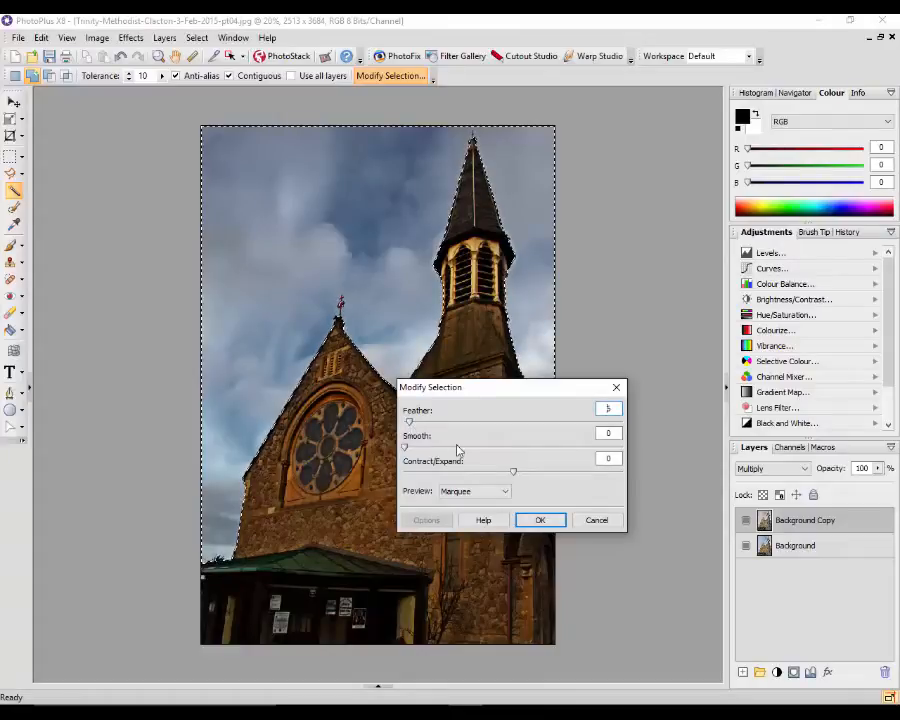
pyautogui.write('6')
pyautogui.click(541, 521)
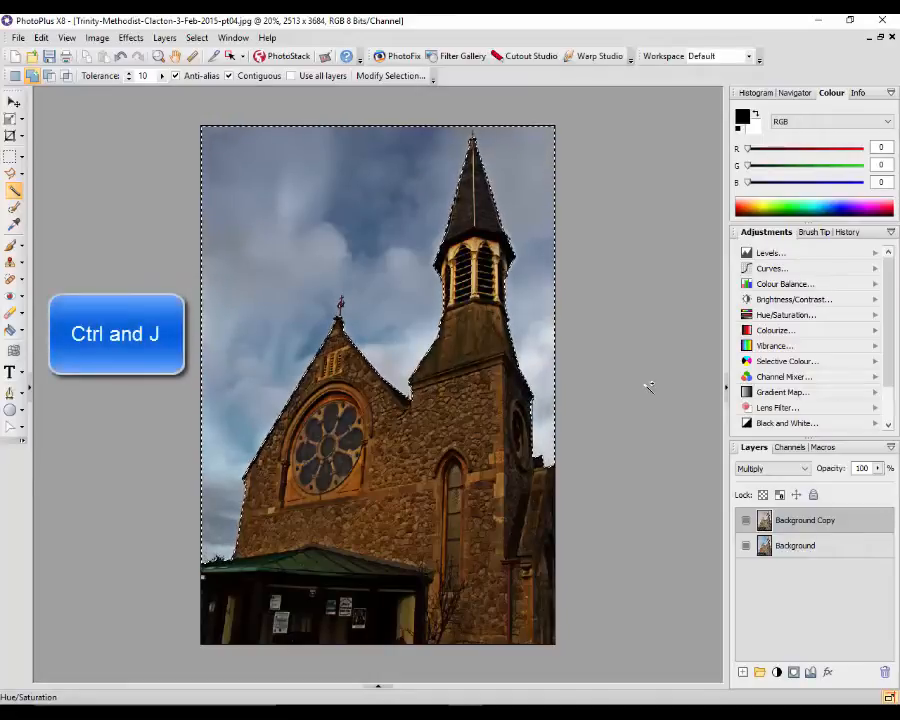
pyautogui.hotkey('ctrl', 'j')
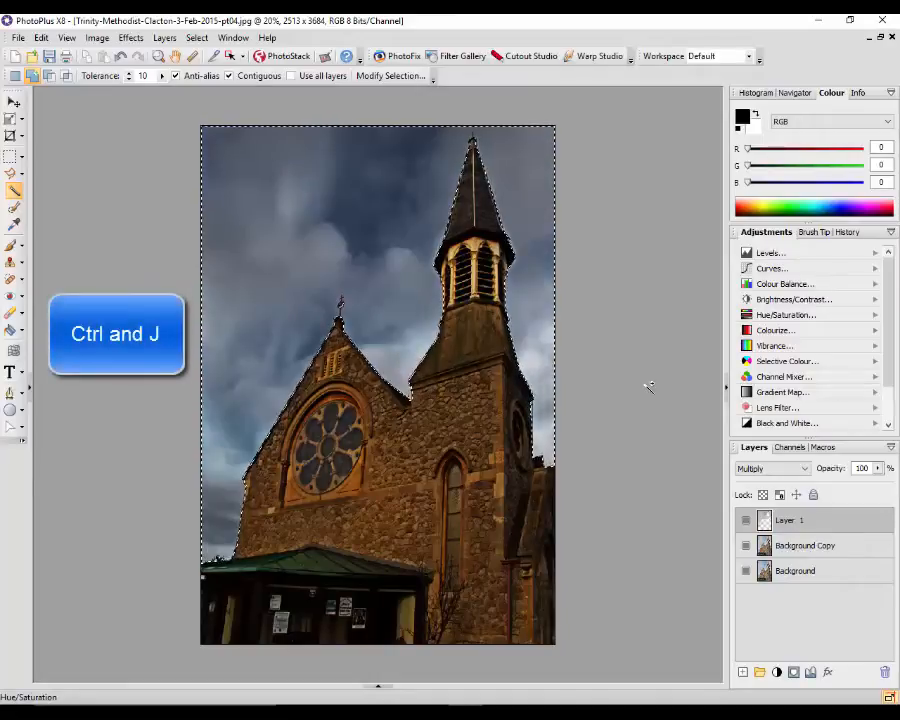
# View the copied sky on its own by hiding the Background Copy and Background layers, and show both layers again.
pyautogui.click(745, 548)
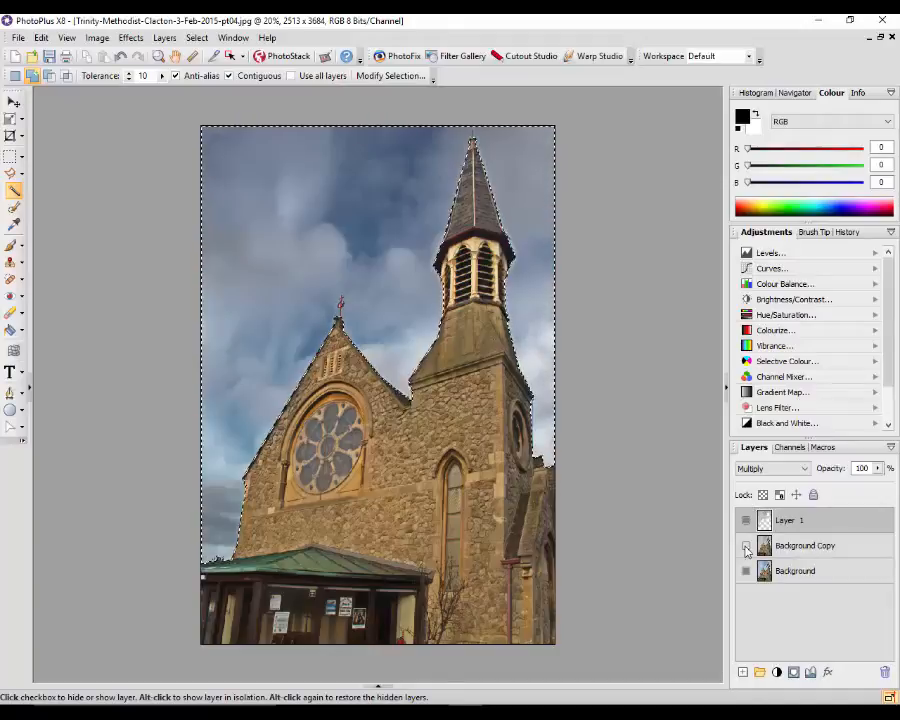
pyautogui.click(746, 572)
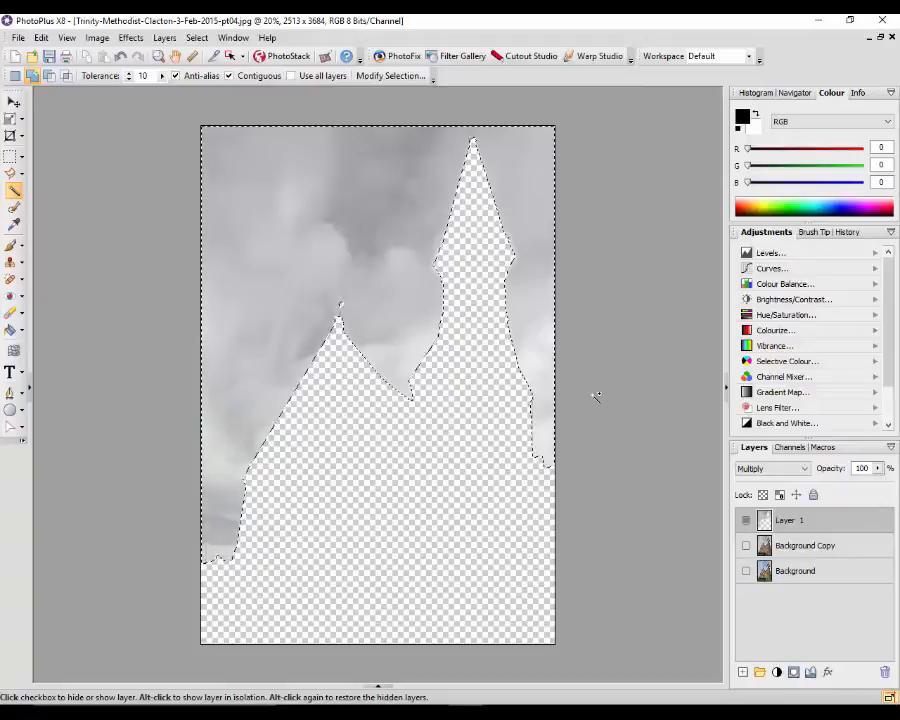
pyautogui.click(746, 546)
pyautogui.click(745, 547)
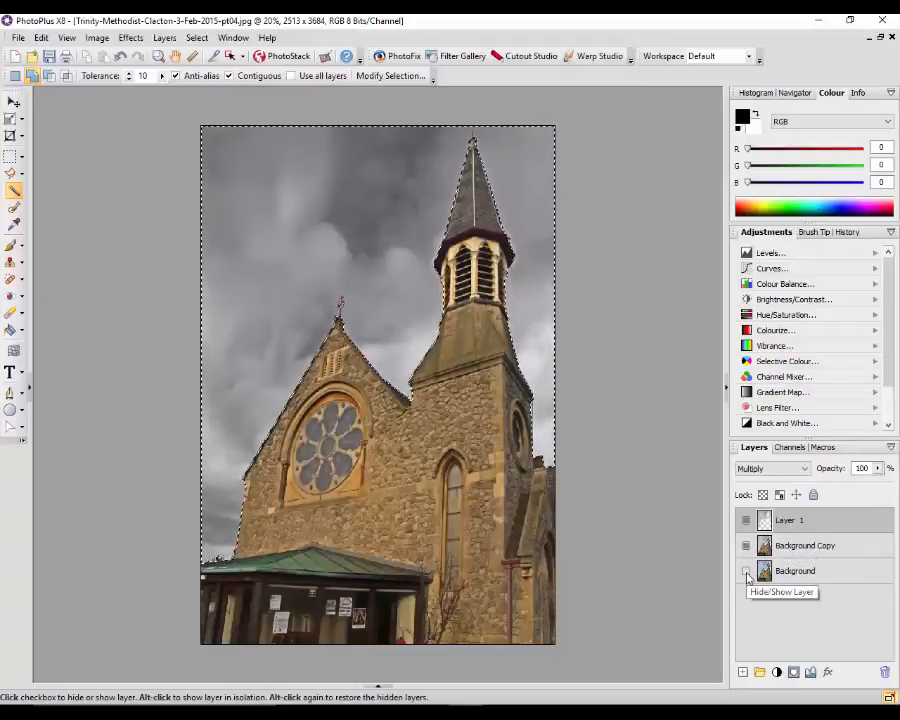
pyautogui.click(746, 575)
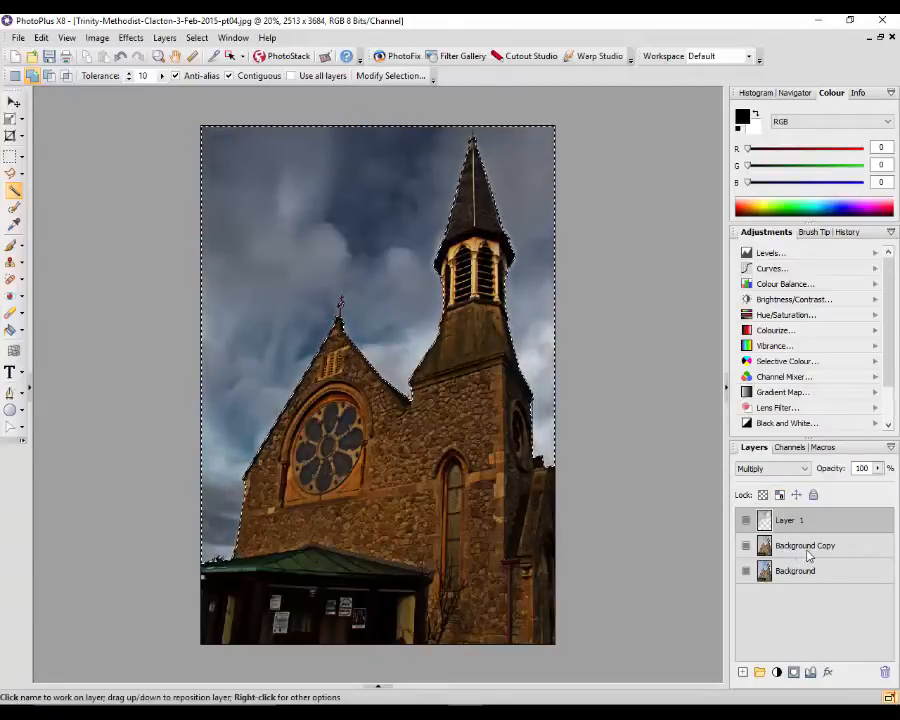
# Make Layer 1 the active layer and deselect the sky.
pyautogui.click(853, 553)
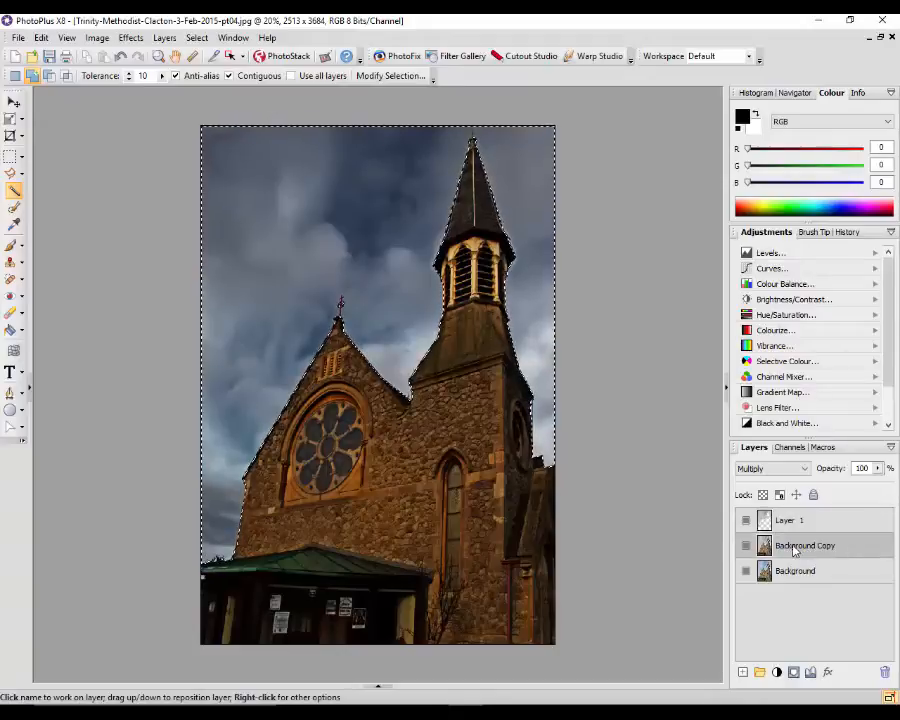
pyautogui.click(843, 526)
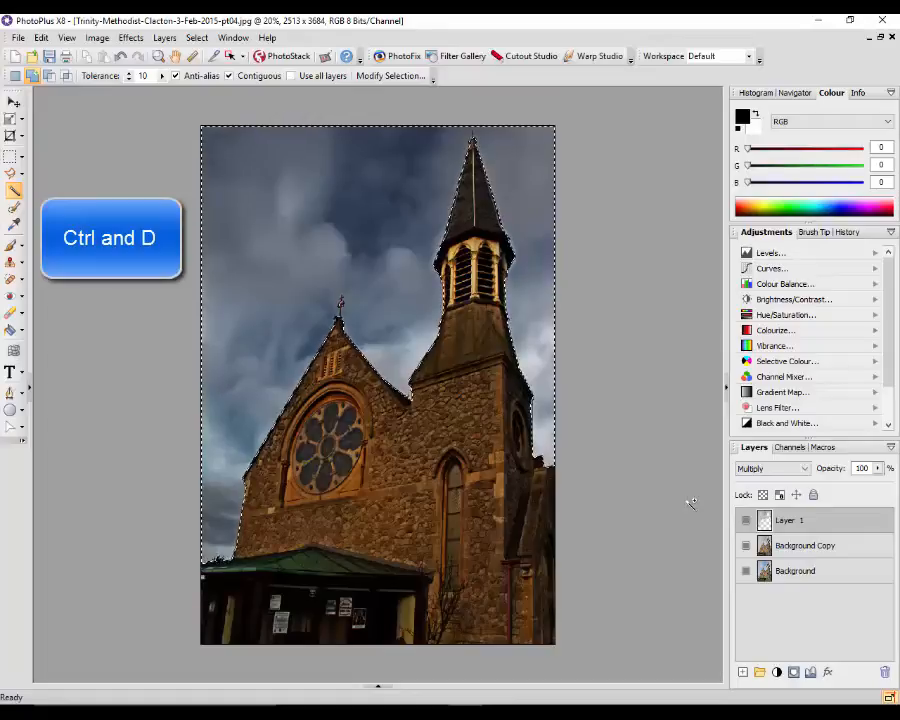
pyautogui.hotkey('ctrl', 'd')
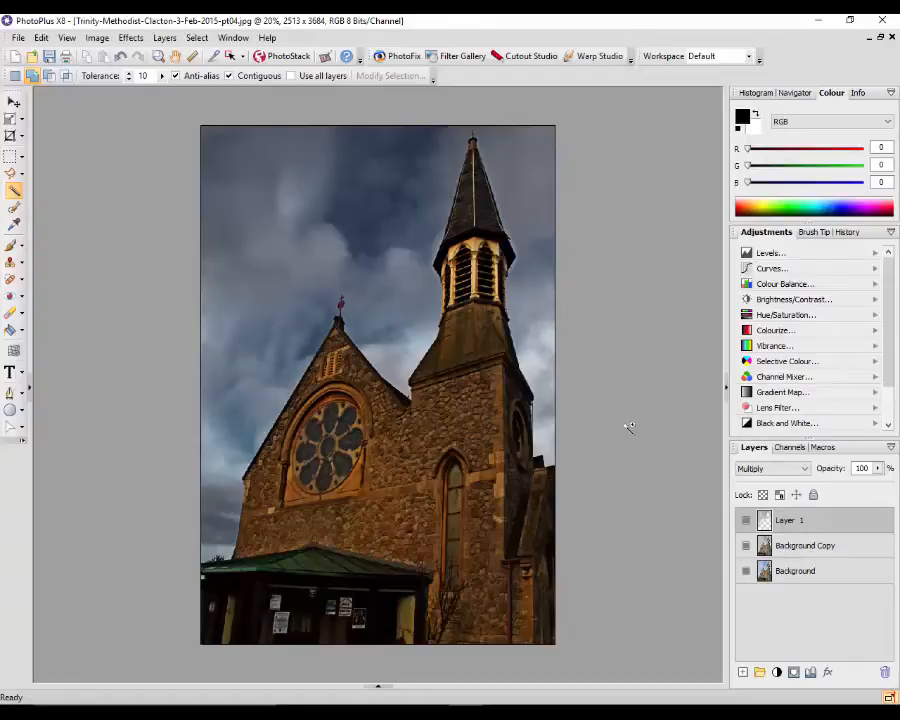
# Try darkening the sky further with a duplicate of Layer 1, and delete that duplicate.
pyautogui.rightClick(817, 525)
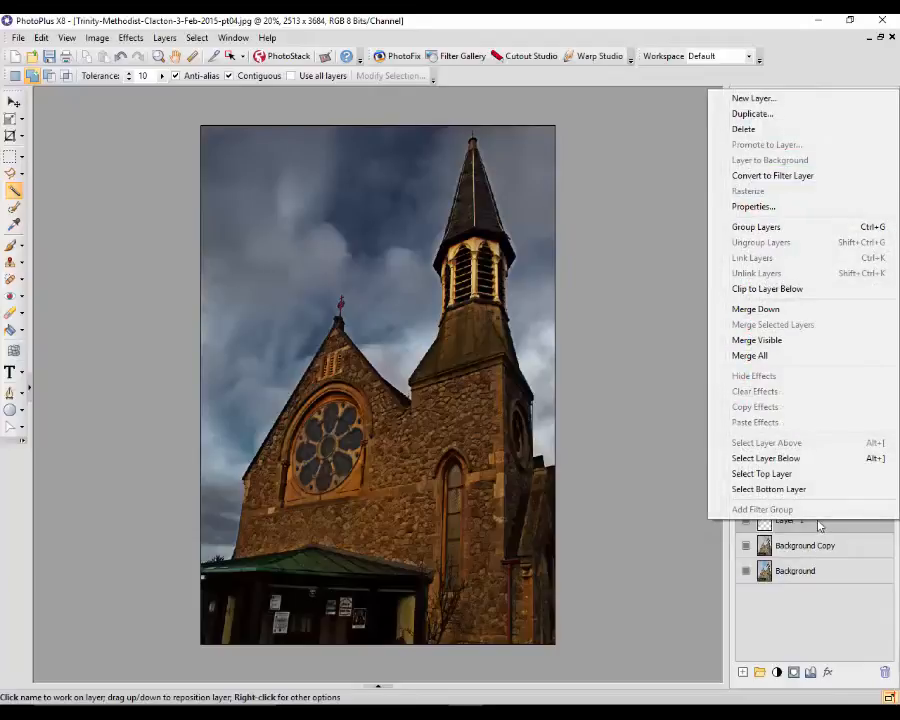
pyautogui.click(752, 114)
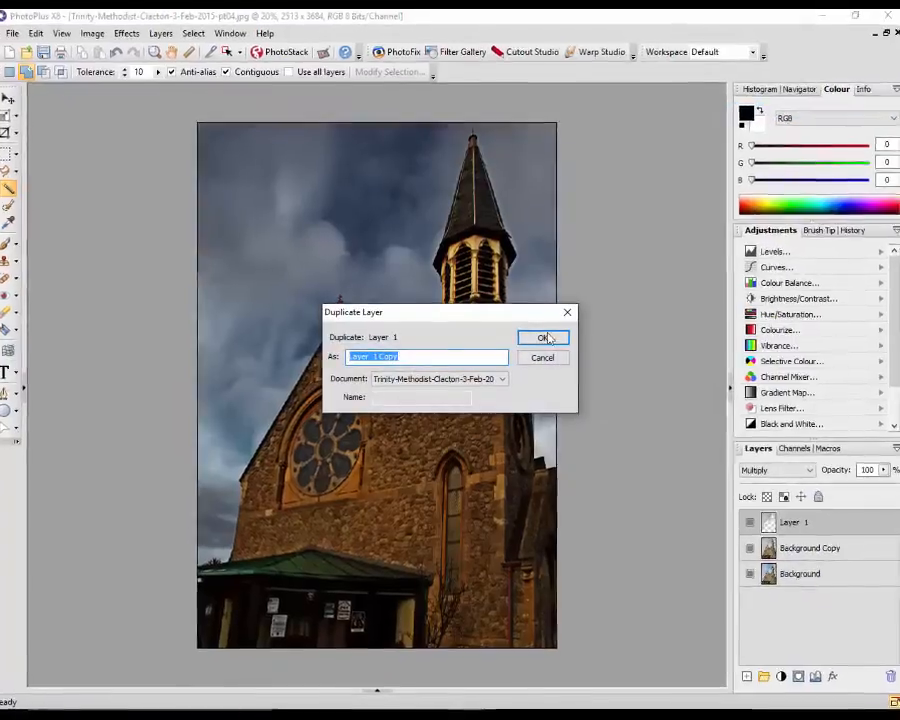
pyautogui.click(552, 340)
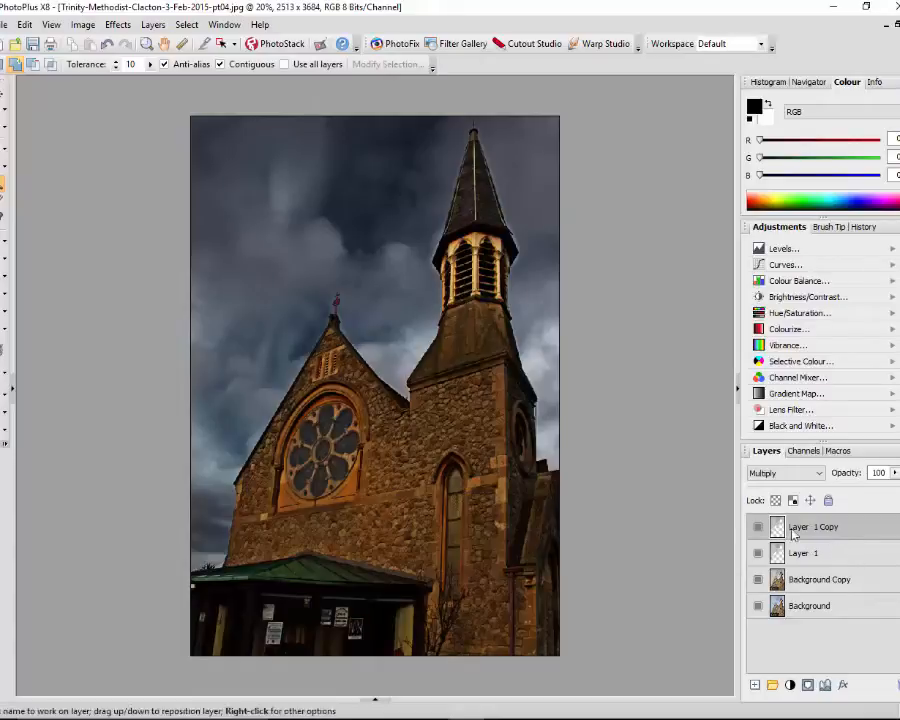
pyautogui.rightClick(868, 531)
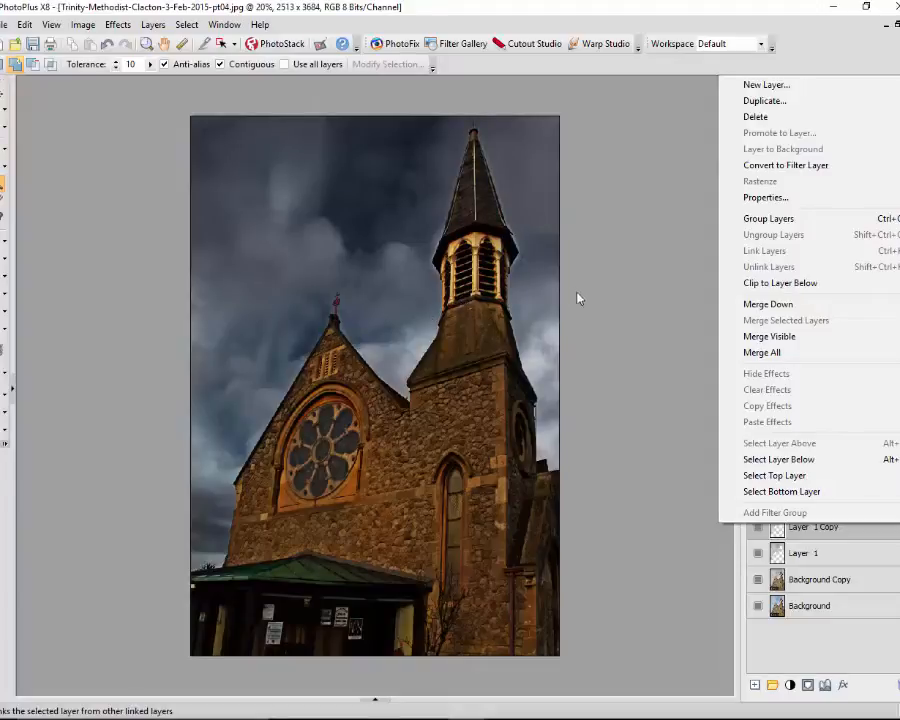
pyautogui.click(762, 119)
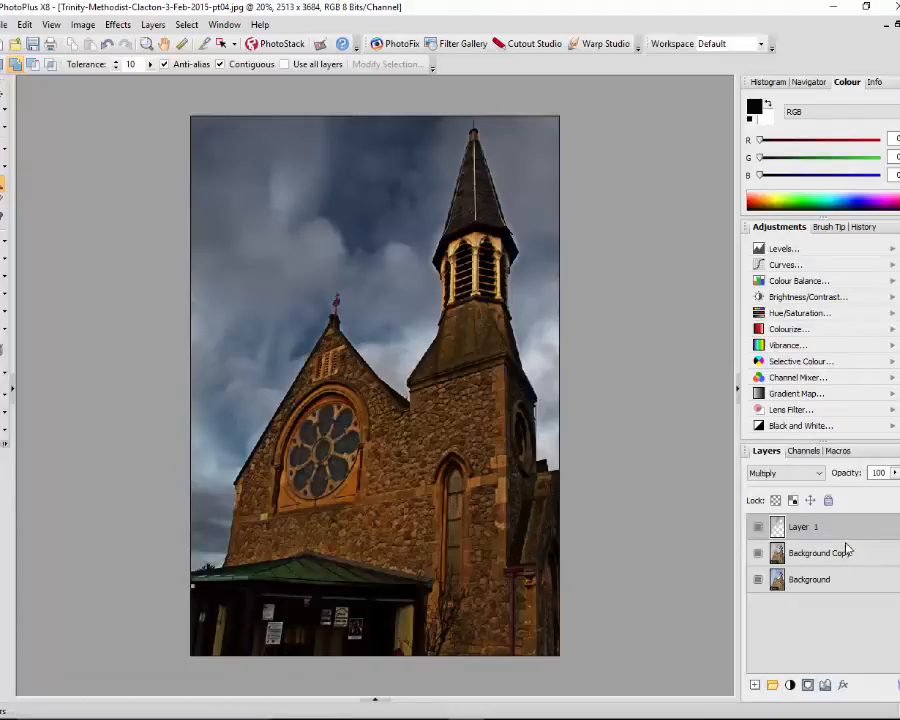
# Merge Layer 1 down into the Background Copy layer and add a new empty layer in Normal mode at 100% opacity.
pyautogui.click(155, 28)
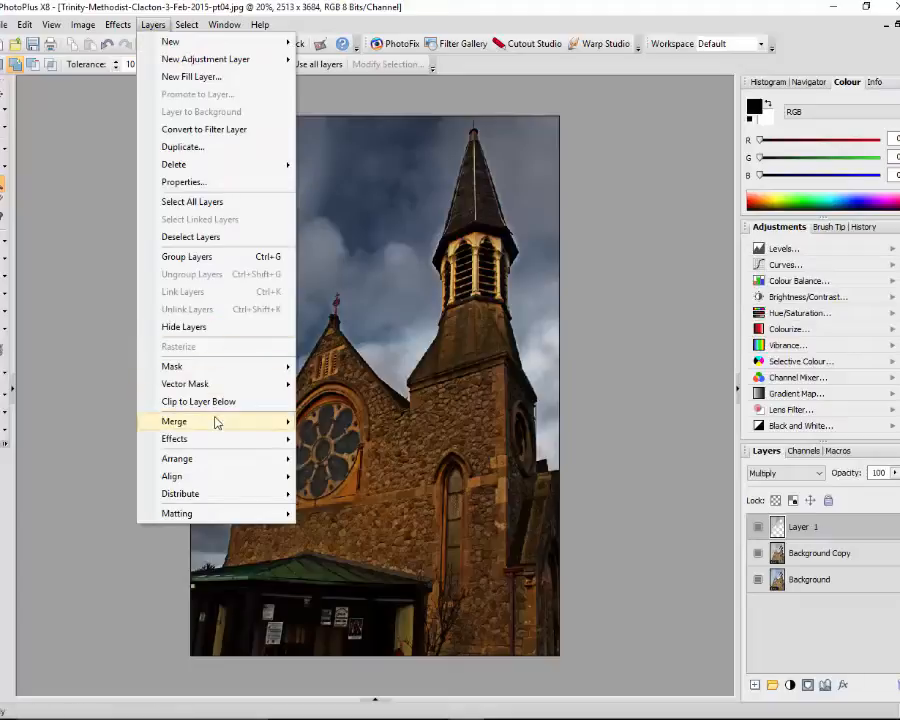
pyautogui.moveTo(217, 426)
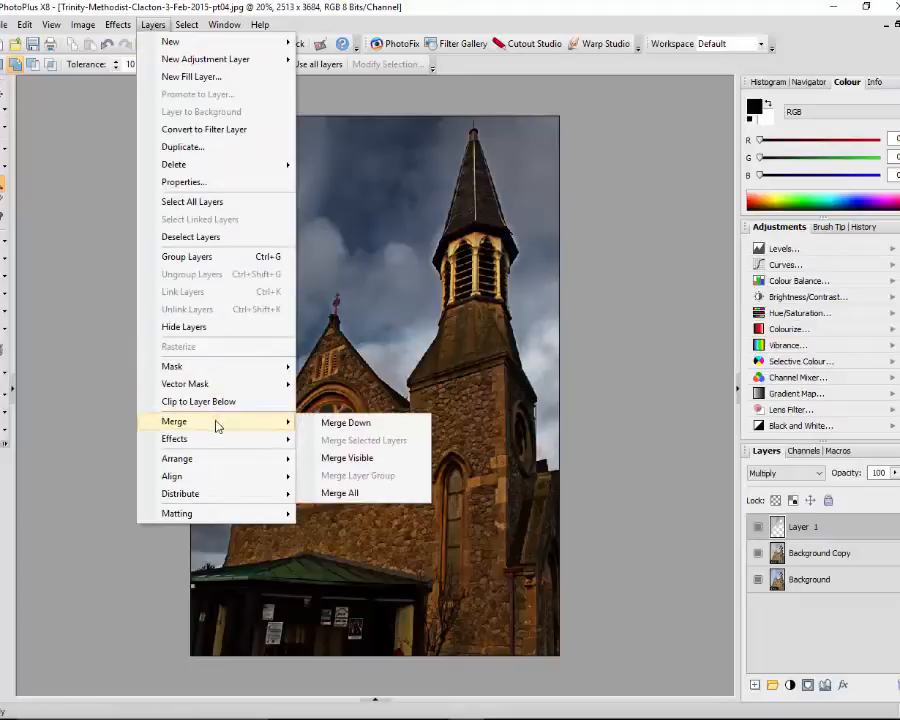
pyautogui.click(362, 428)
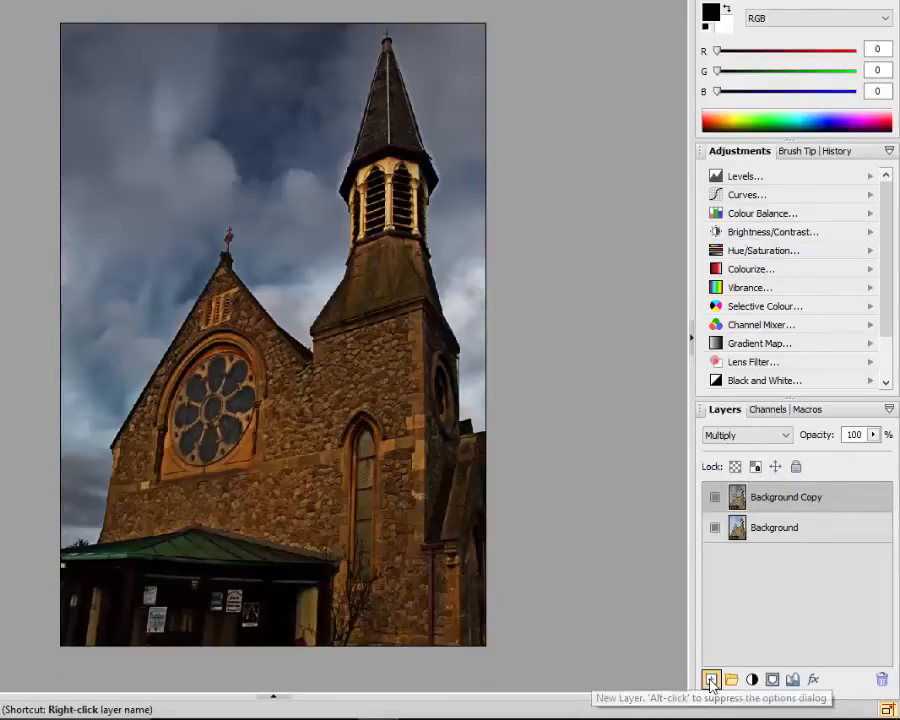
pyautogui.click(711, 681)
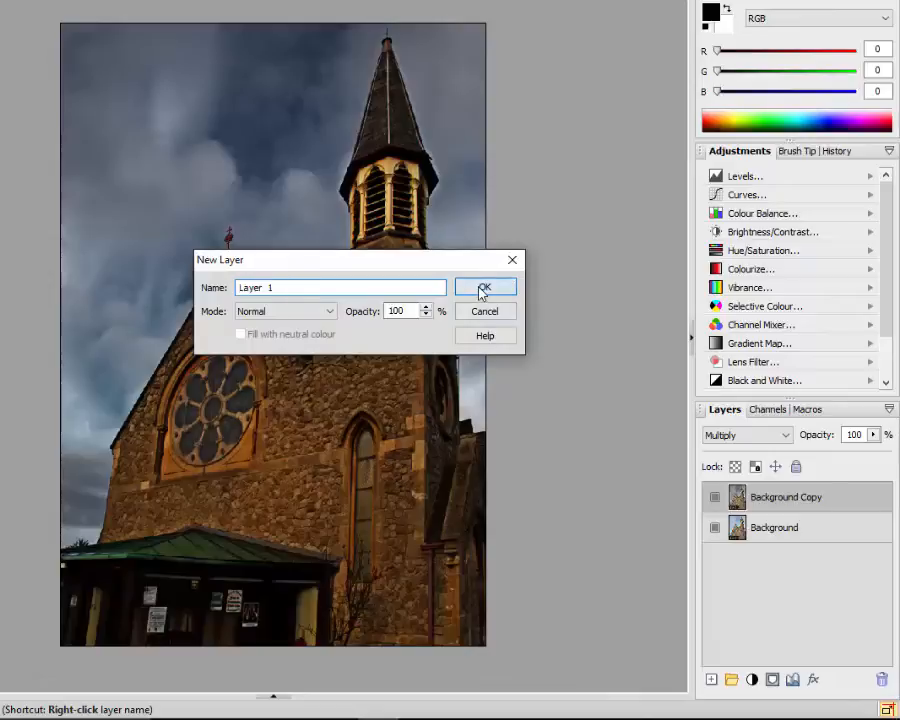
pyautogui.click(483, 289)
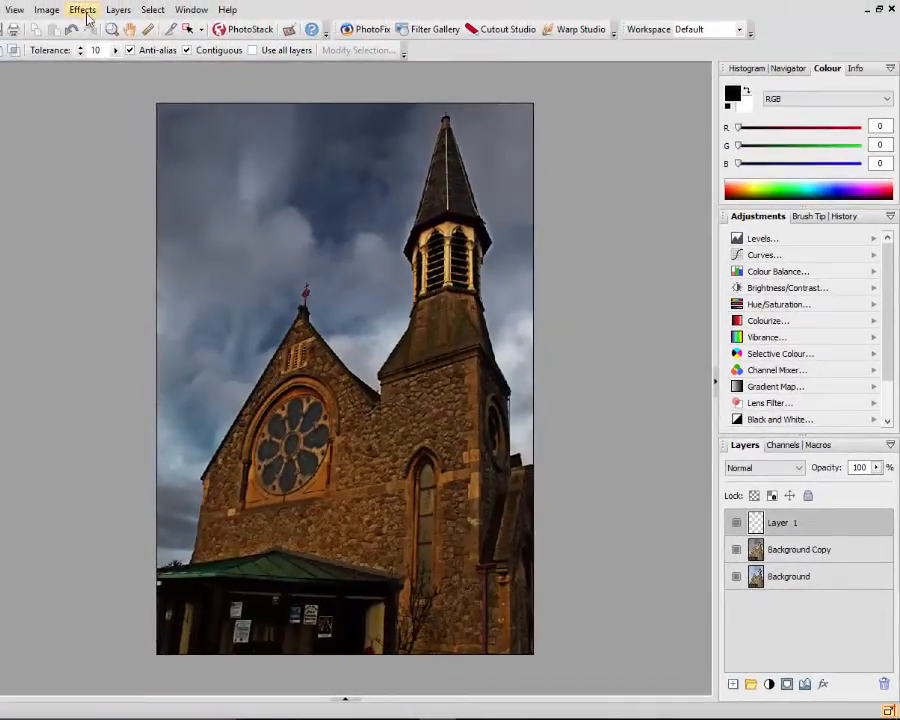
# Apply a black vignette with a blur of 200 to the new layer and reduce the layer's opacity to 26%.
pyautogui.click(84, 10)
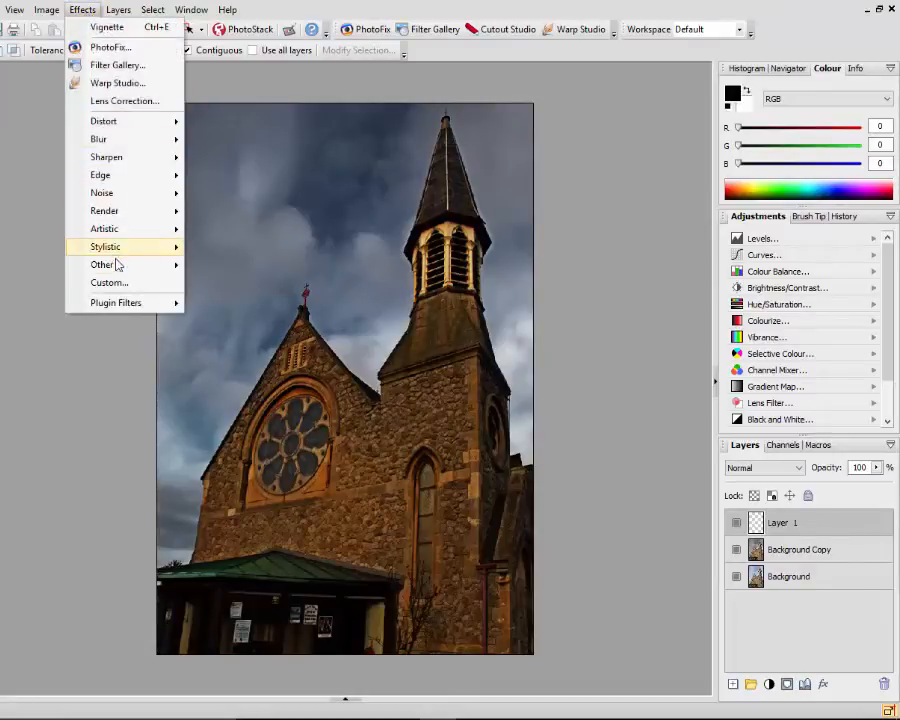
pyautogui.moveTo(119, 266)
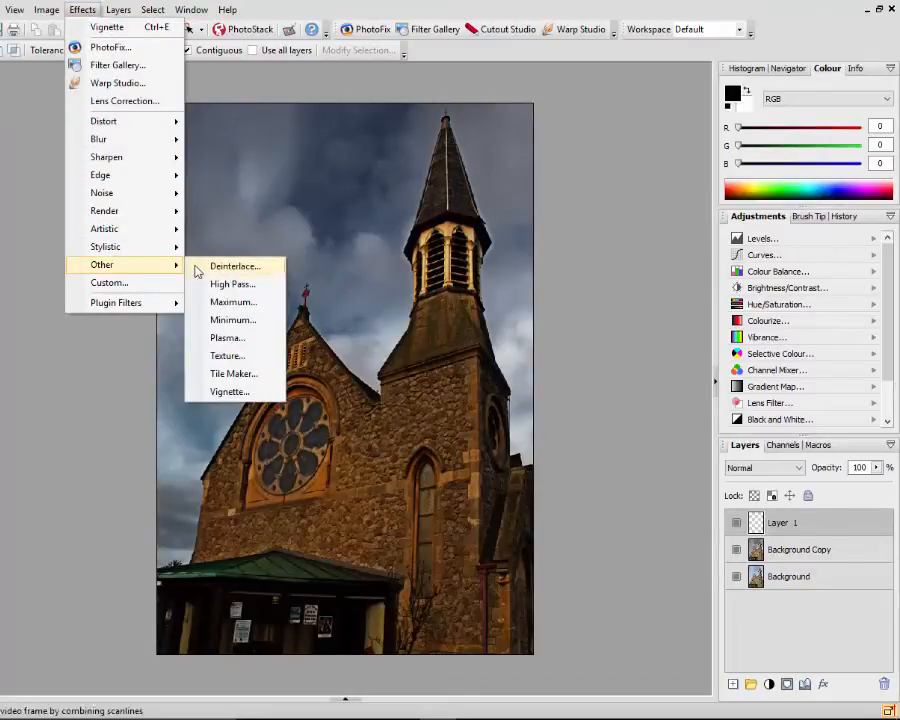
pyautogui.click(230, 392)
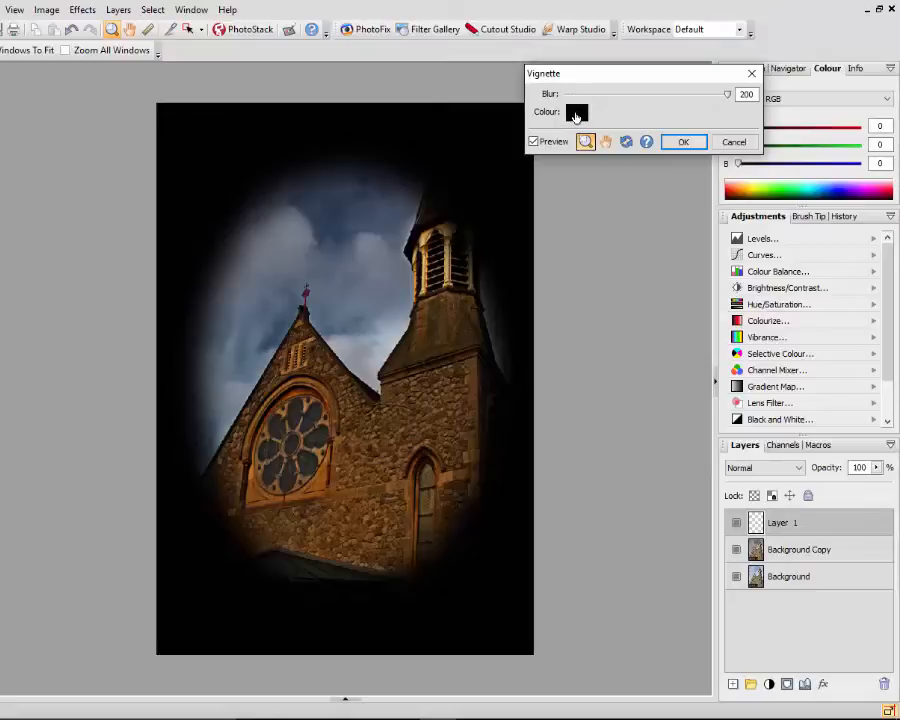
pyautogui.click(580, 115)
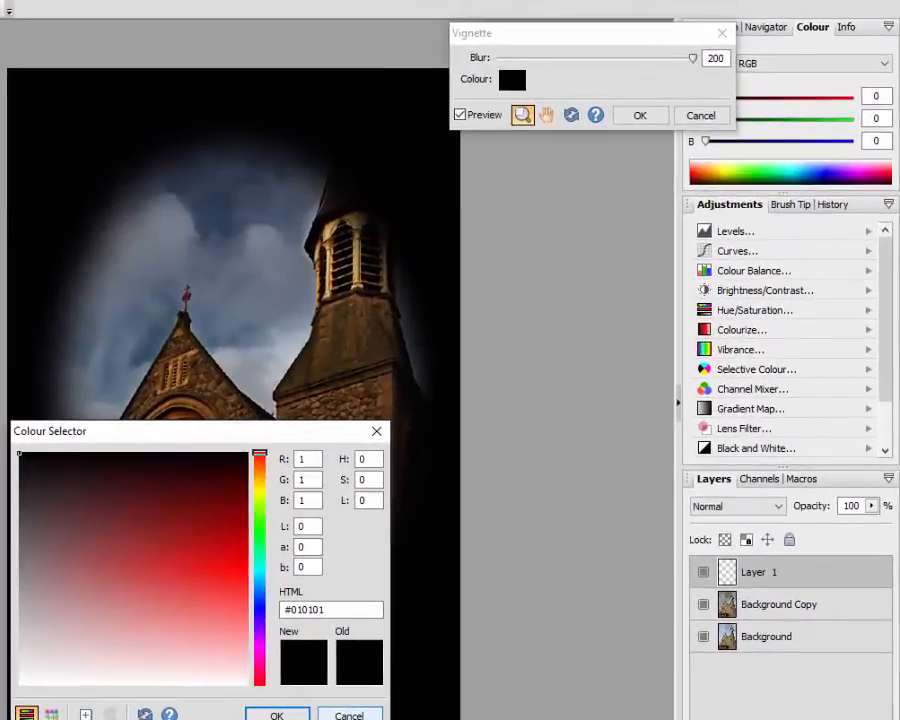
pyautogui.click(276, 714)
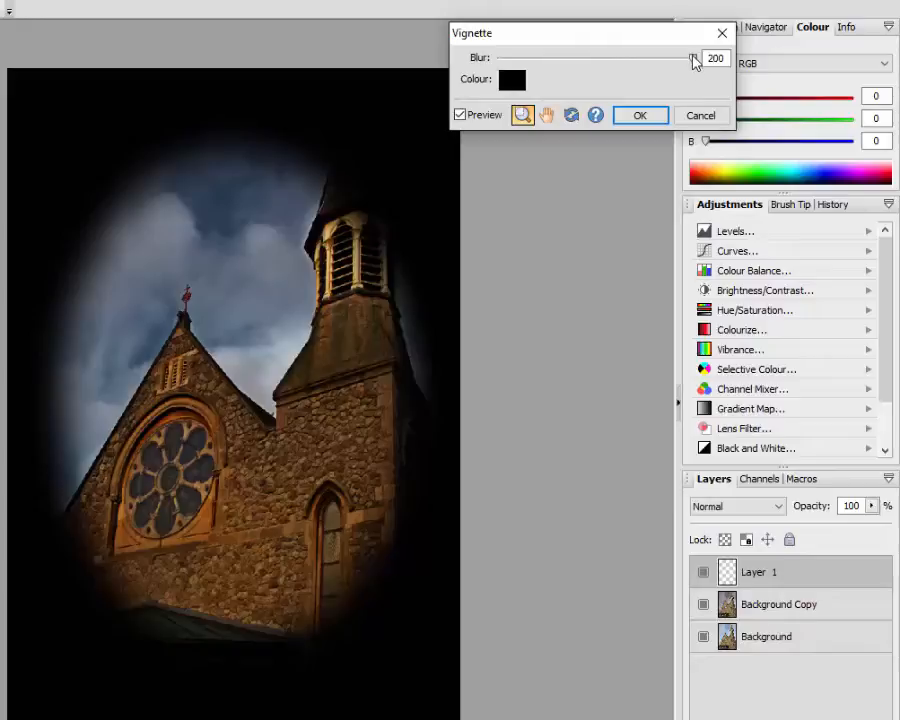
pyautogui.moveTo(697, 61)
pyautogui.mouseDown()
pyautogui.moveTo(583, 60)
pyautogui.moveTo(705, 62)
pyautogui.moveTo(693, 66)
pyautogui.mouseUp()
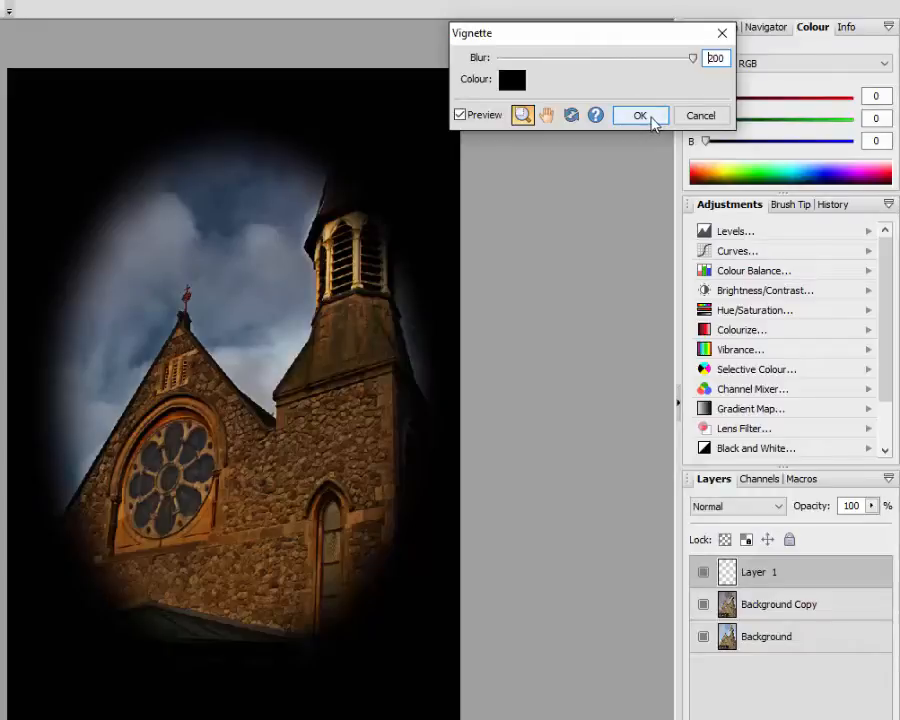
pyautogui.click(650, 118)
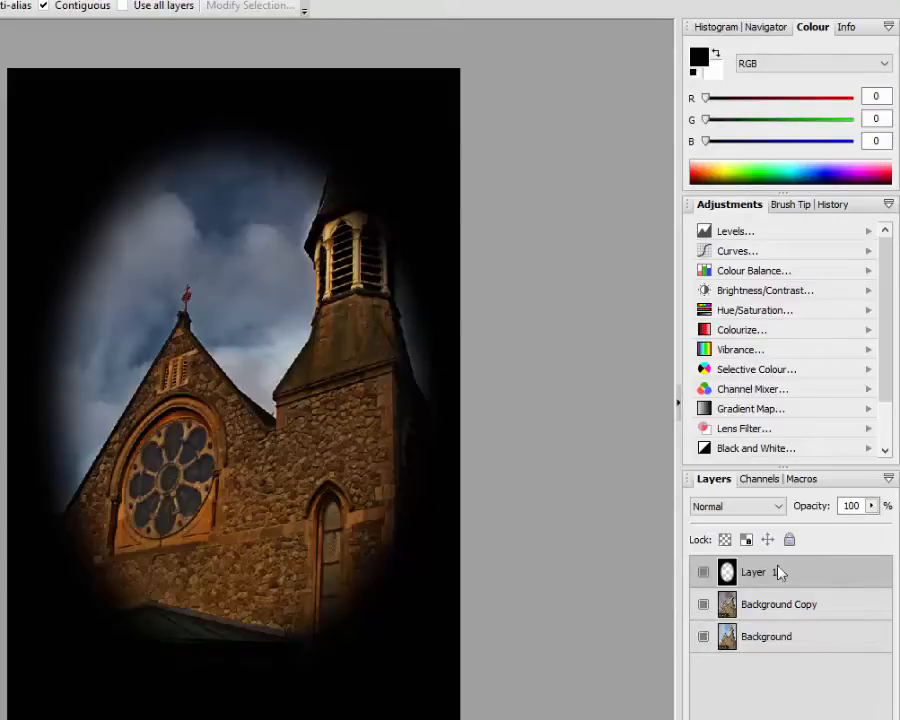
pyautogui.click(872, 506)
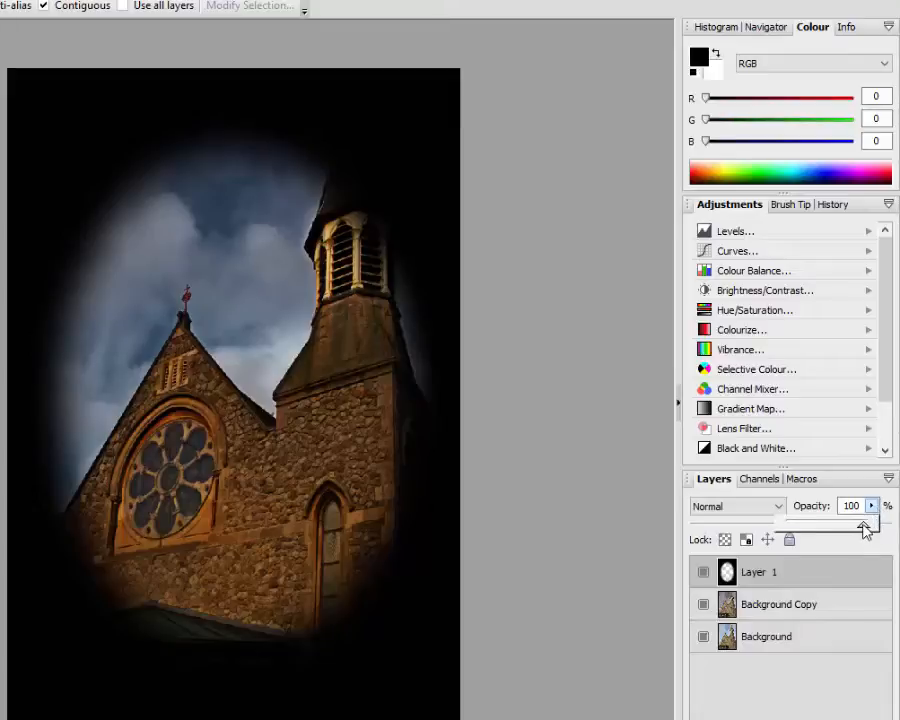
pyautogui.moveTo(864, 530); pyautogui.dragTo(806, 532)
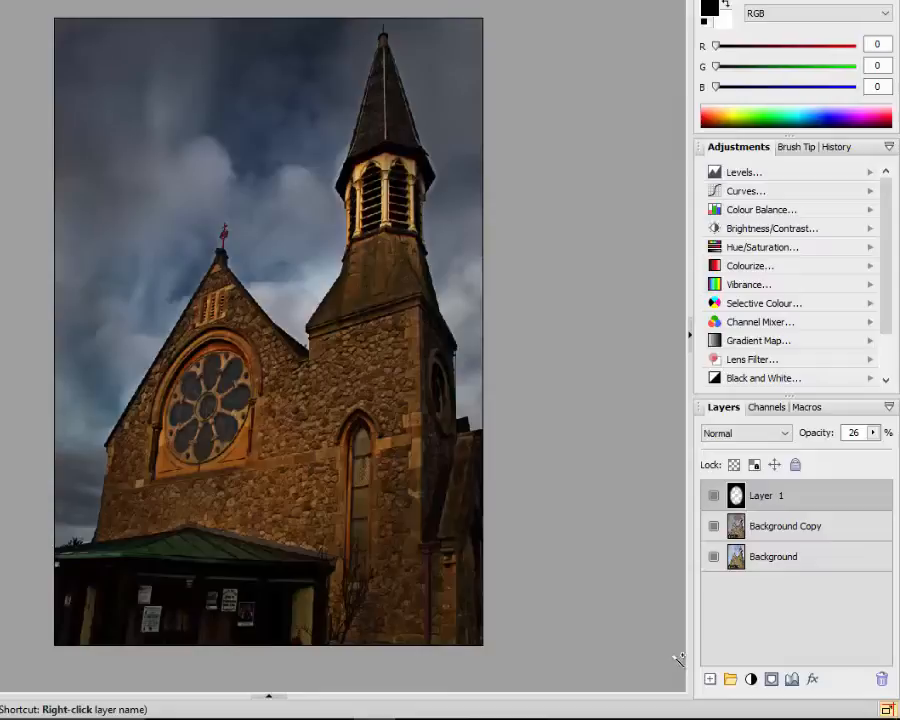
# Add a Lens Filter adjustment layer using the Cold lens and set its density to 80.
pyautogui.click(752, 681)
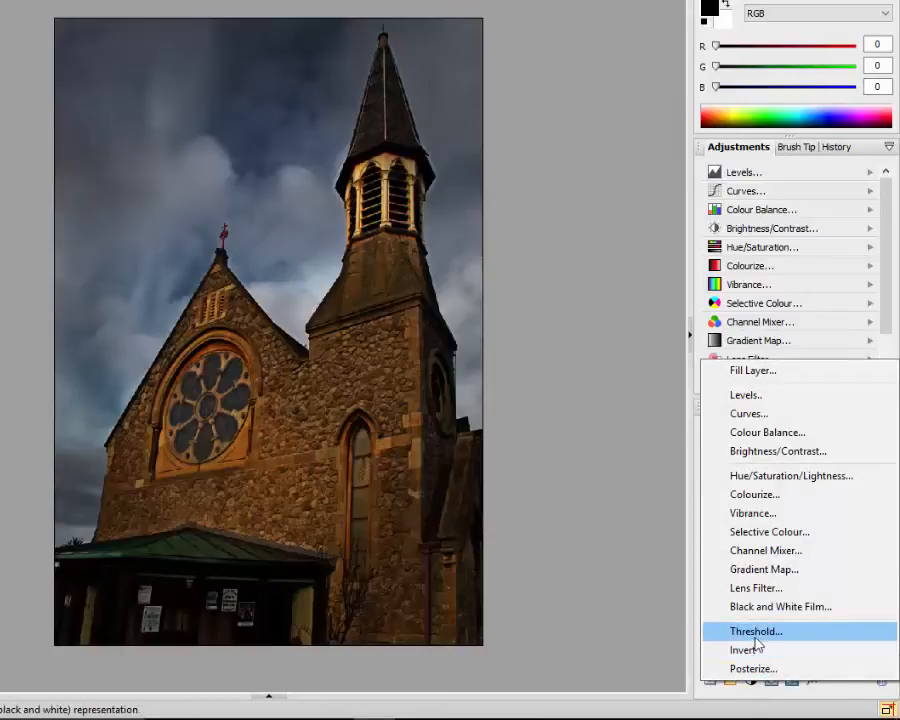
pyautogui.click(758, 590)
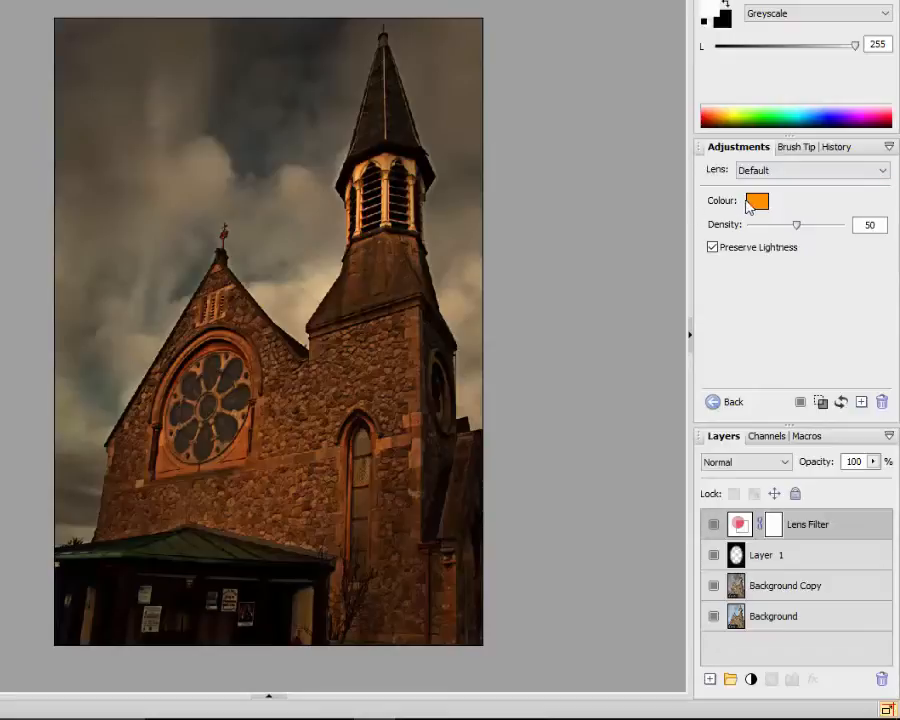
pyautogui.click(884, 172)
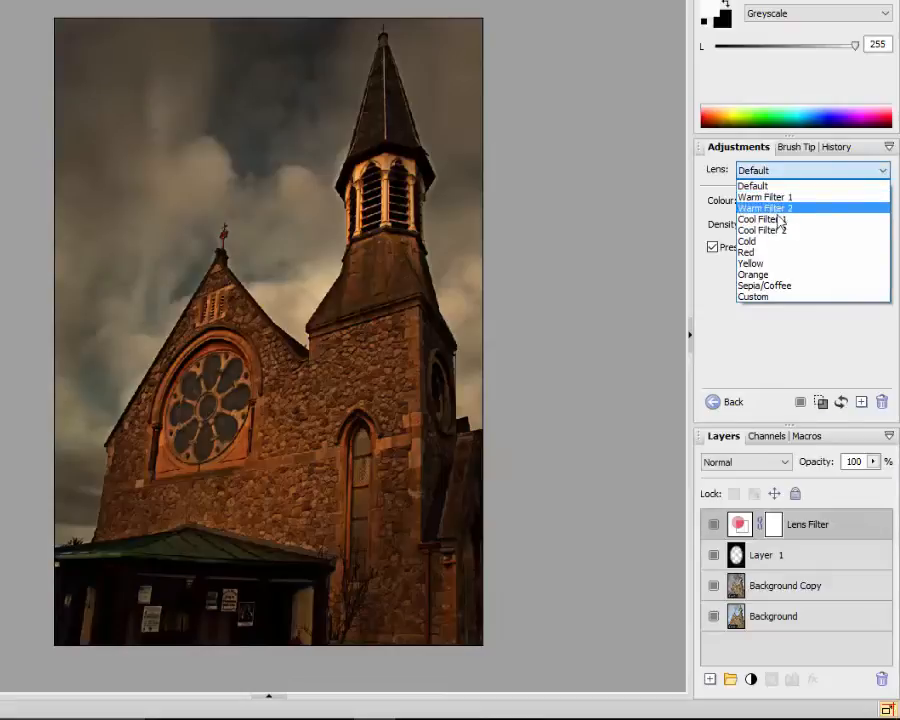
pyautogui.click(755, 243)
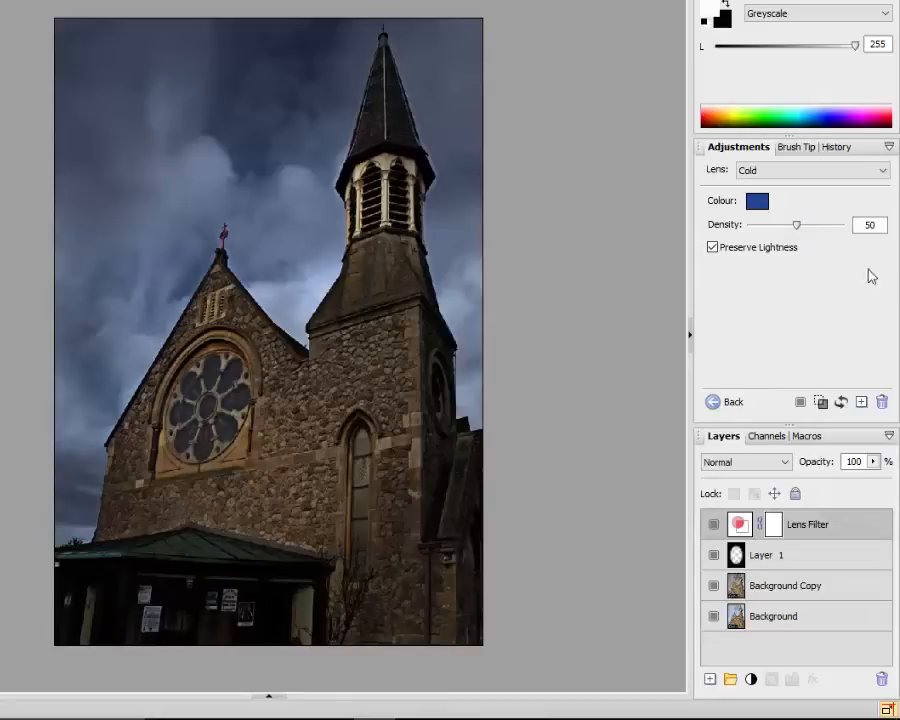
pyautogui.moveTo(800, 229); pyautogui.dragTo(828, 236)
# Compare the edited image with the original by showing the Background layer in isolation and restoring the hidden layers.
pyautogui.keyDown('alt'); pyautogui.click(713, 618); pyautogui.keyUp('alt')
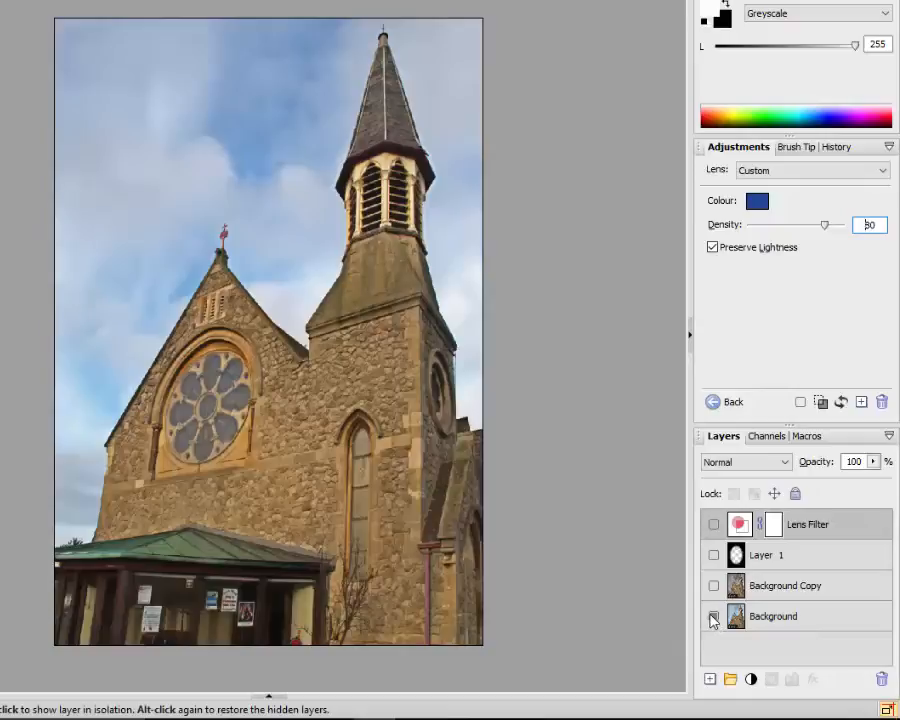
pyautogui.keyDown('alt'); pyautogui.click(712, 617); pyautogui.keyUp('alt')
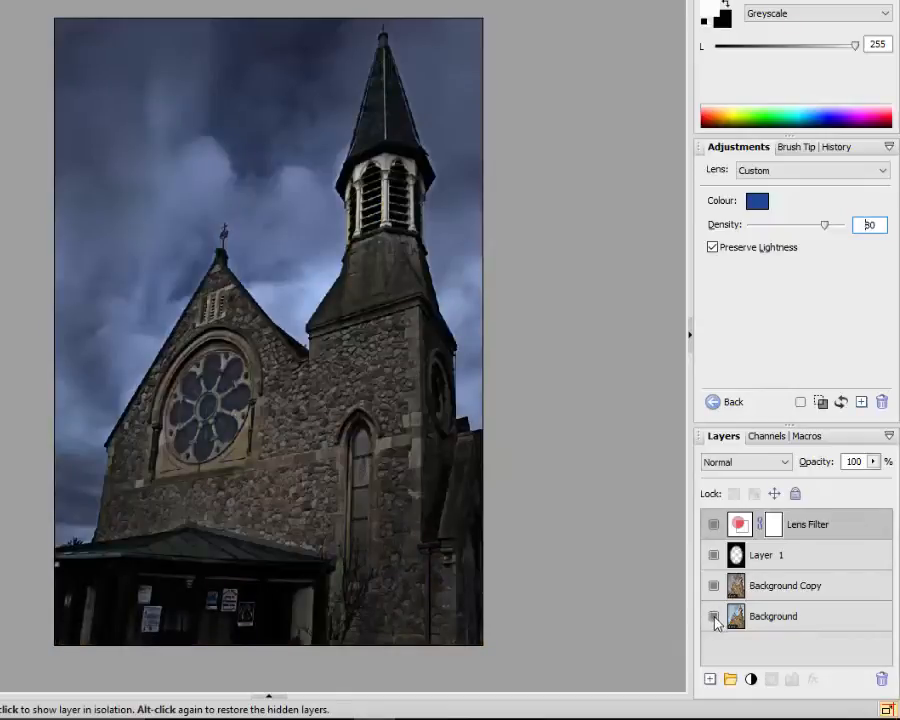
pyautogui.keyDown('alt'); pyautogui.click(714, 618); pyautogui.keyUp('alt')
pyautogui.keyDown('alt'); pyautogui.click(714, 618); pyautogui.keyUp('alt')
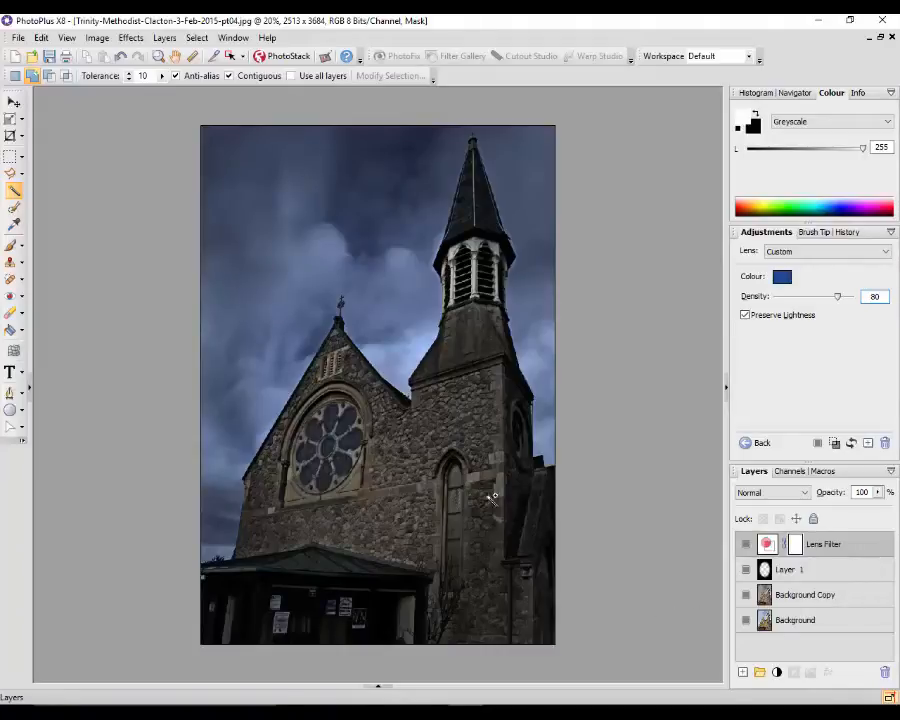
# Save the image as a PhotoPlus Picture named Trinity-Methodist-Clacton-3-Feb-2015-pt04-v2.
pyautogui.click(18, 38)
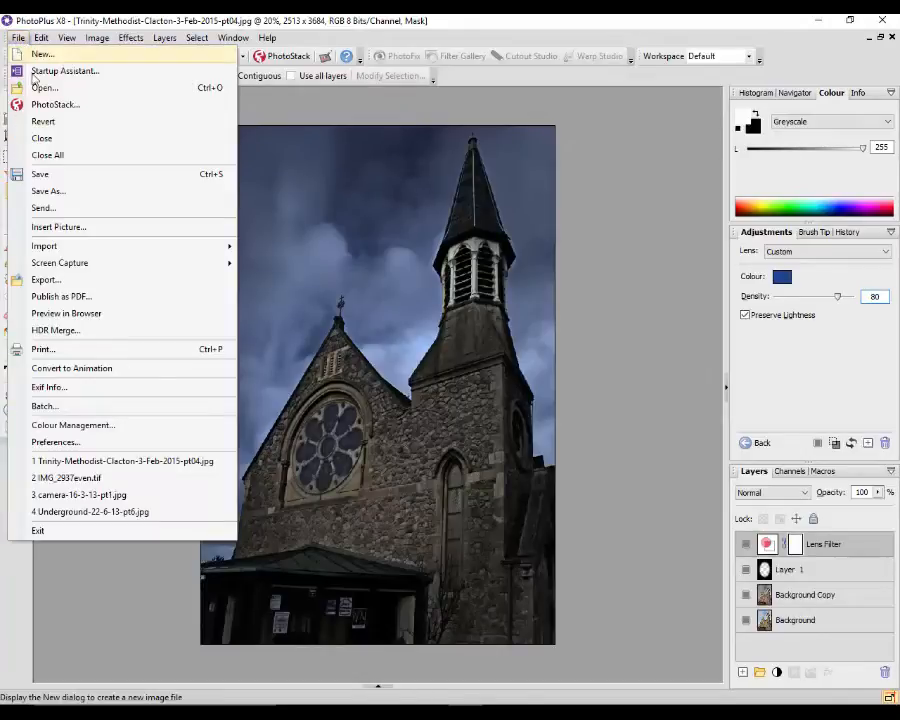
pyautogui.click(48, 192)
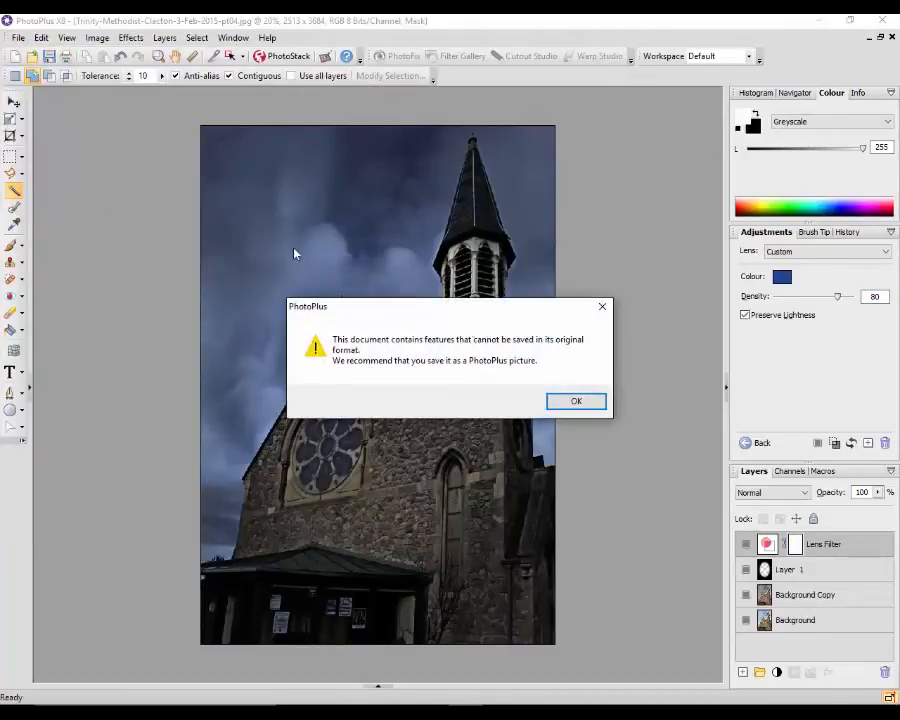
pyautogui.click(597, 408)
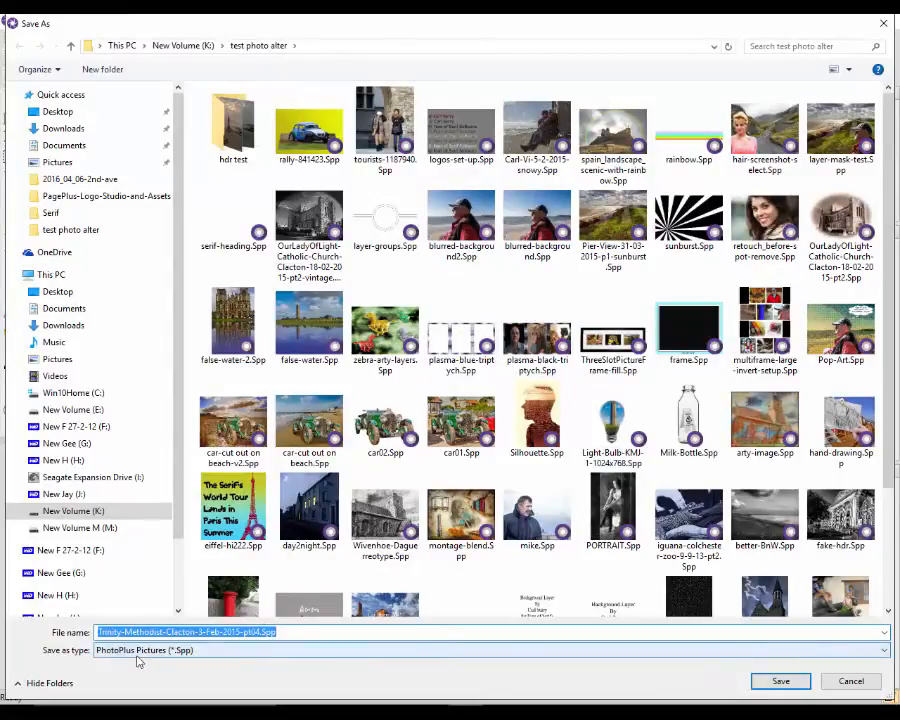
pyautogui.click(885, 652)
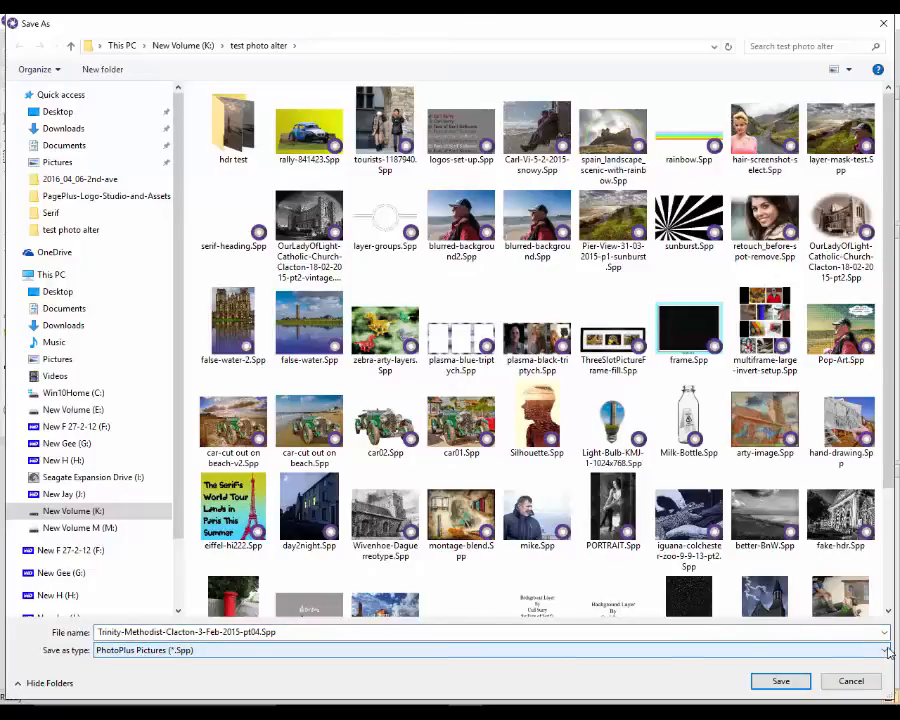
pyautogui.click(885, 652)
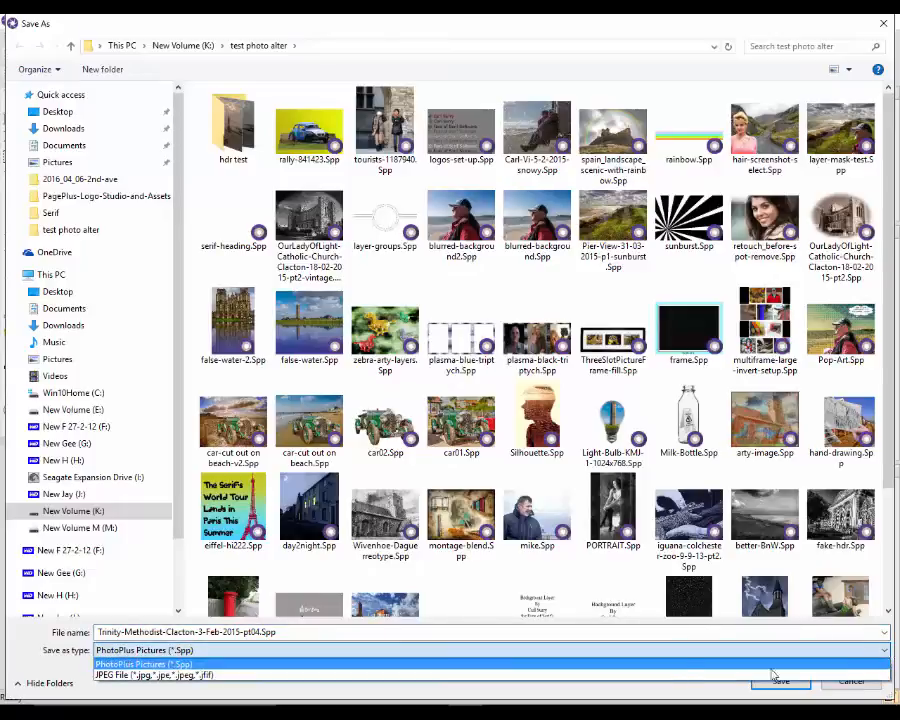
pyautogui.click(219, 665)
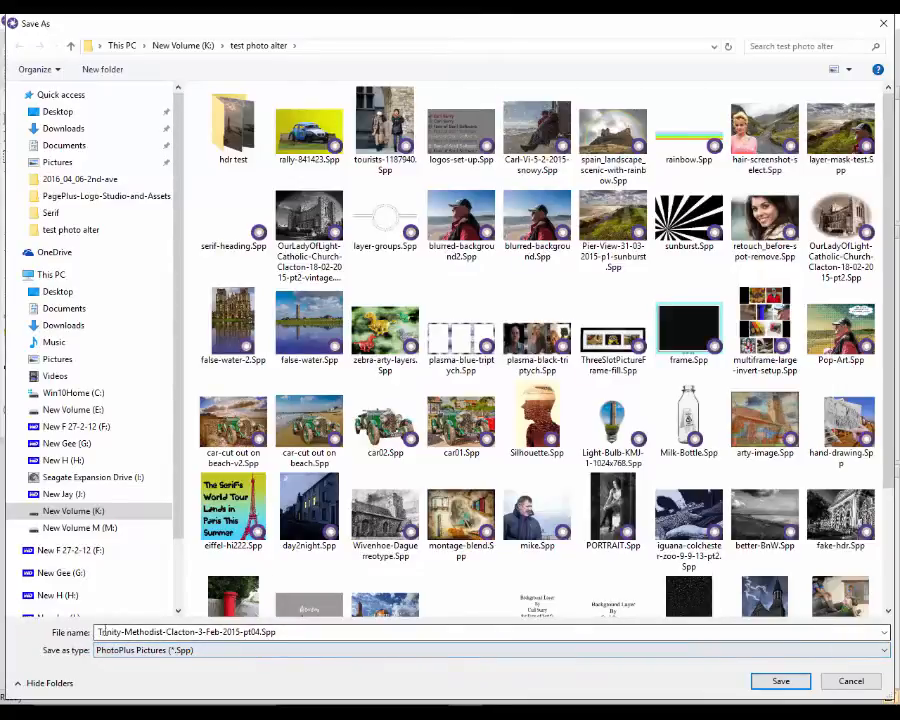
pyautogui.click(260, 632)
pyautogui.moveTo(260, 632); pyautogui.dragTo(294, 632)
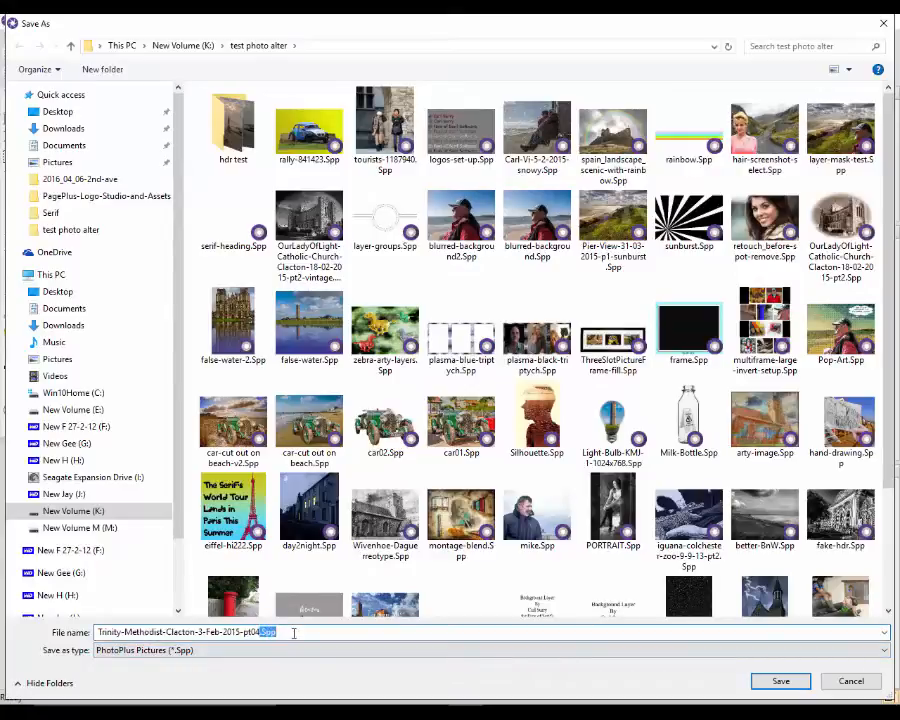
pyautogui.write('-v2')
pyautogui.click(756, 683)
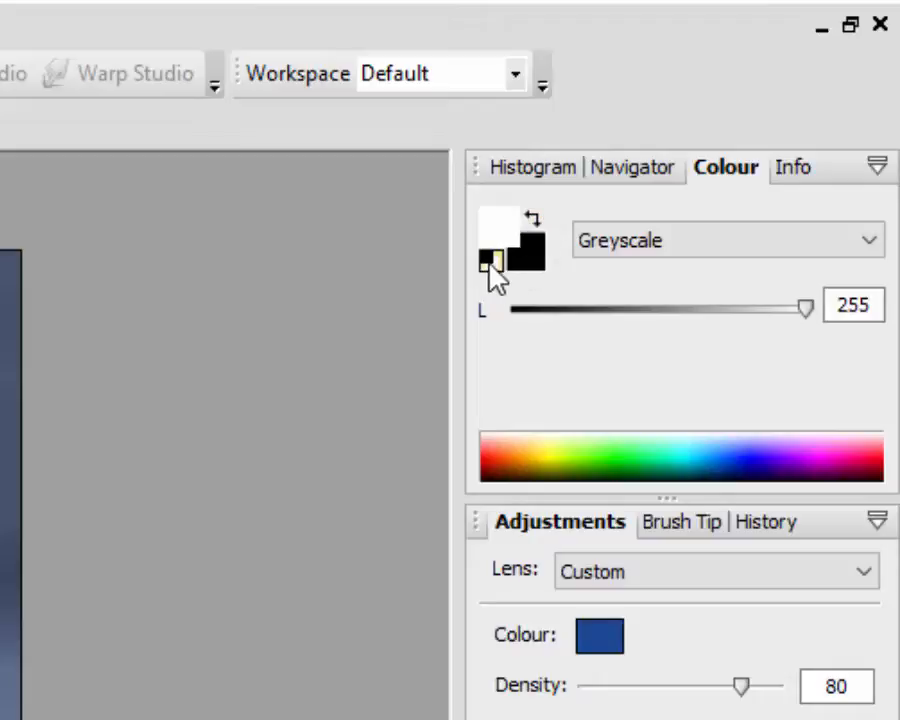
# Set the foreground colour to white and the background colour to black.
pyautogui.click(490, 263)
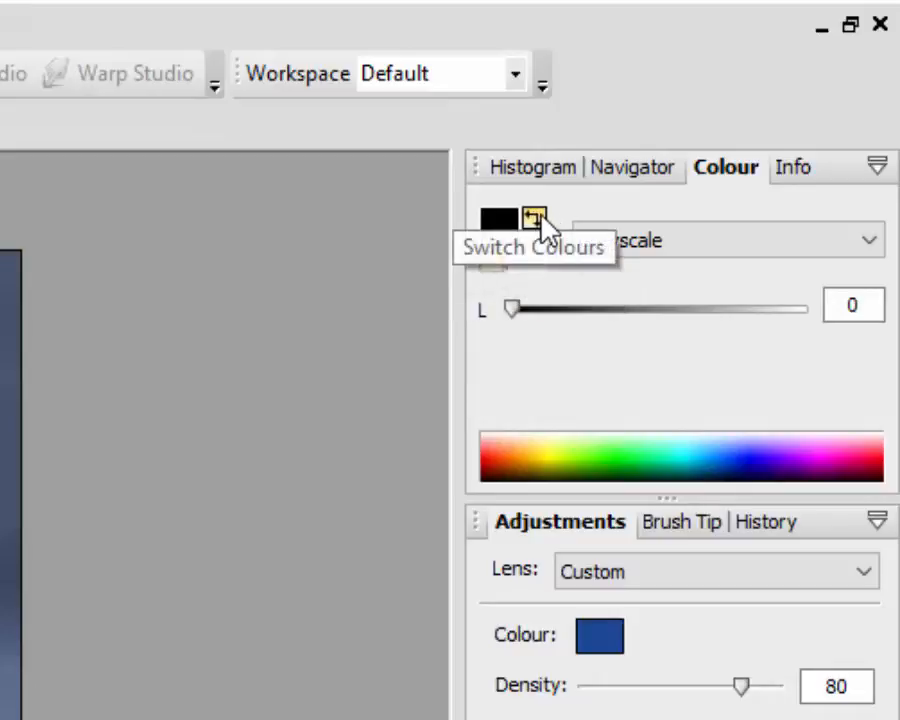
pyautogui.click(535, 220)
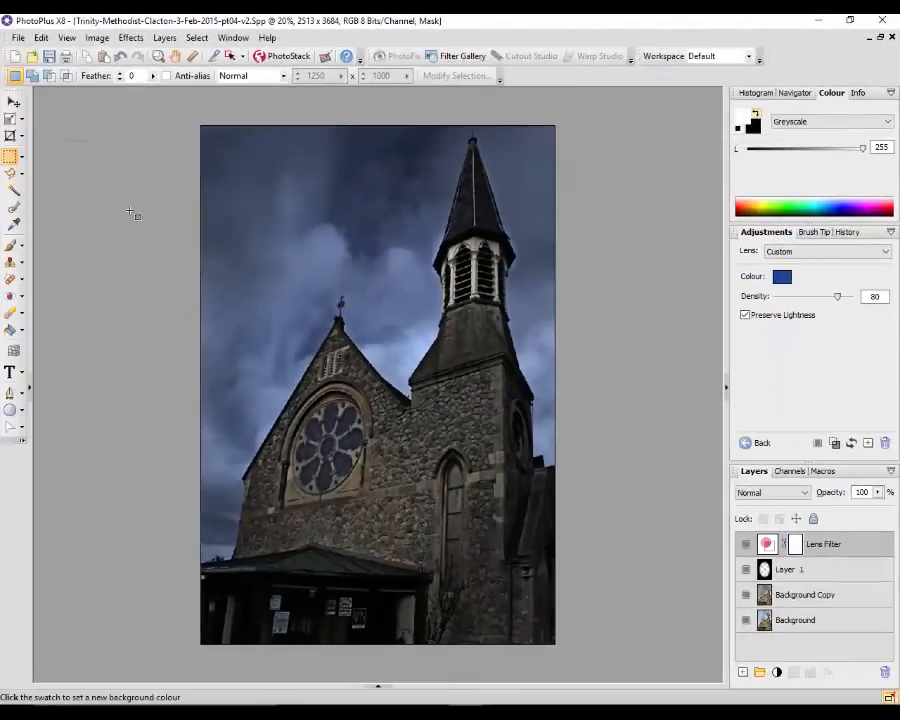
# Create a new 600 x 600 pixel image filled with the background colour.
pyautogui.click(18, 38)
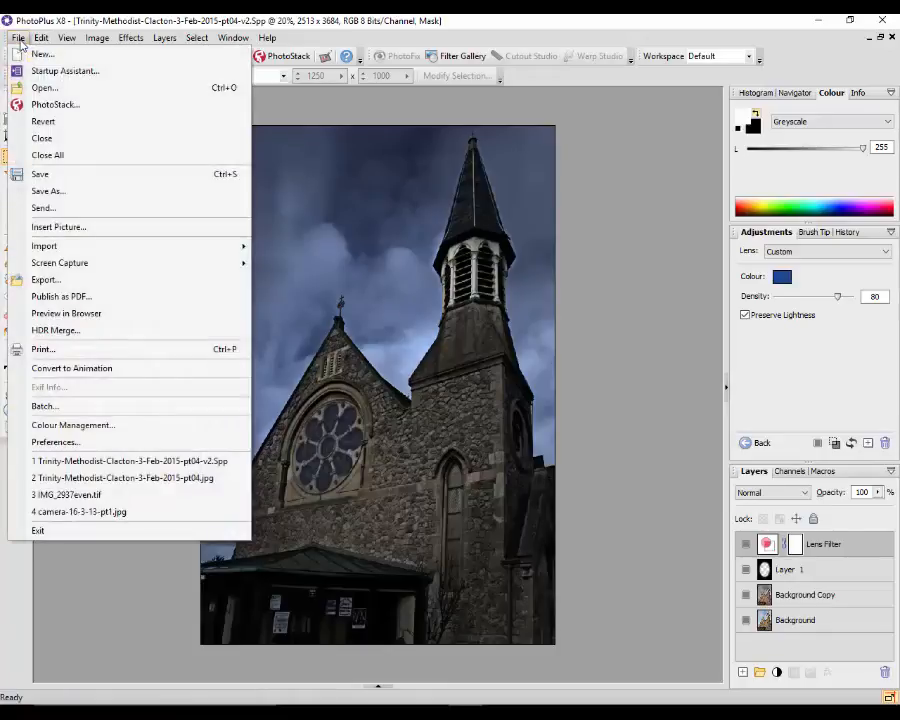
pyautogui.click(45, 55)
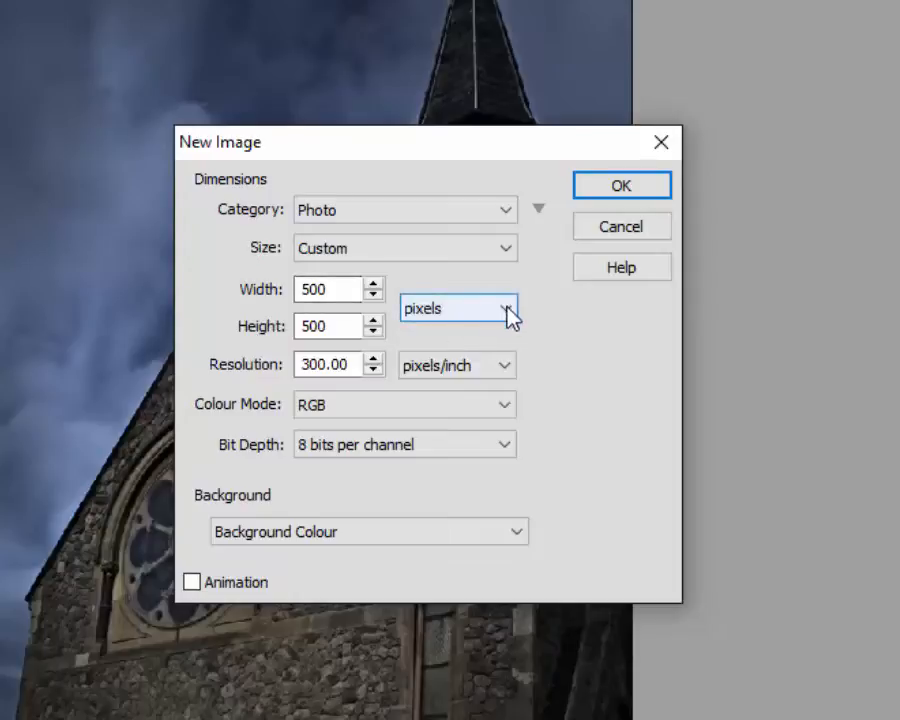
pyautogui.click(304, 289)
pyautogui.press('Delete')
pyautogui.write('6')
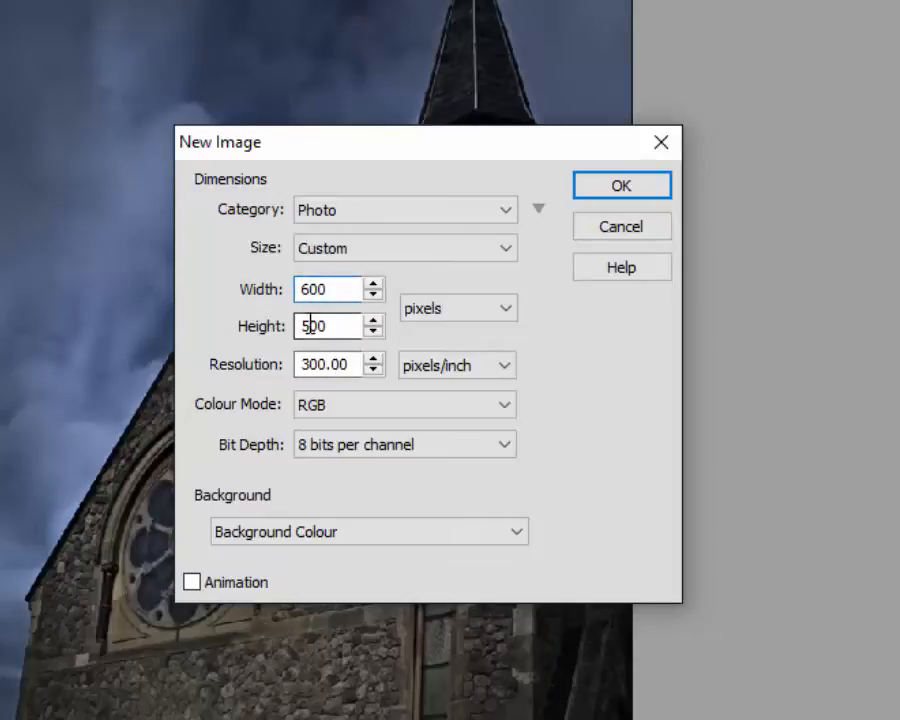
pyautogui.click(303, 325)
pyautogui.press('Delete')
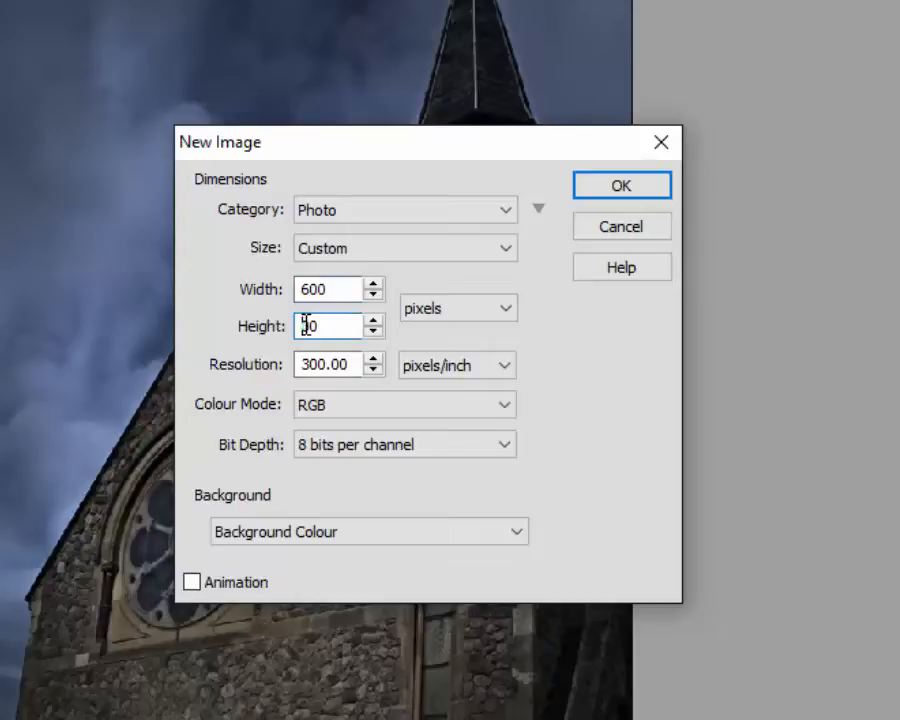
pyautogui.write('600')
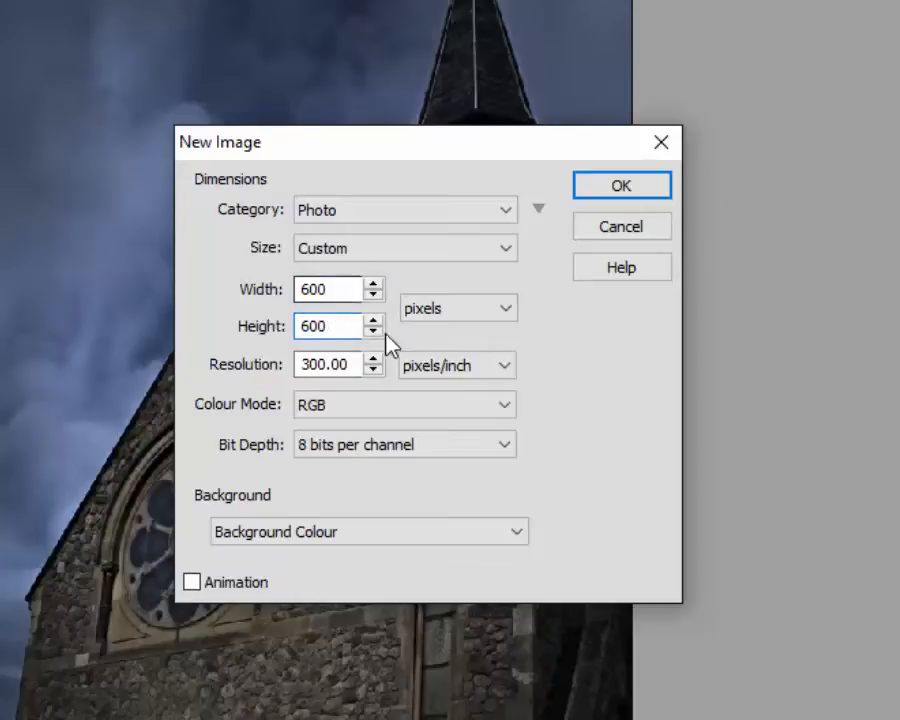
pyautogui.click(520, 534)
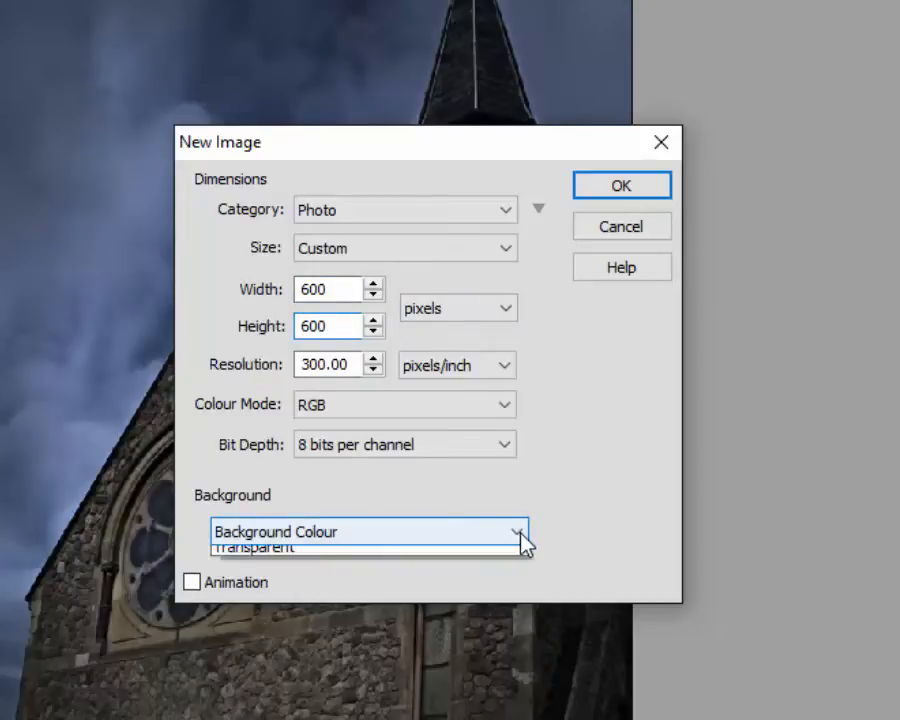
pyautogui.click(520, 536)
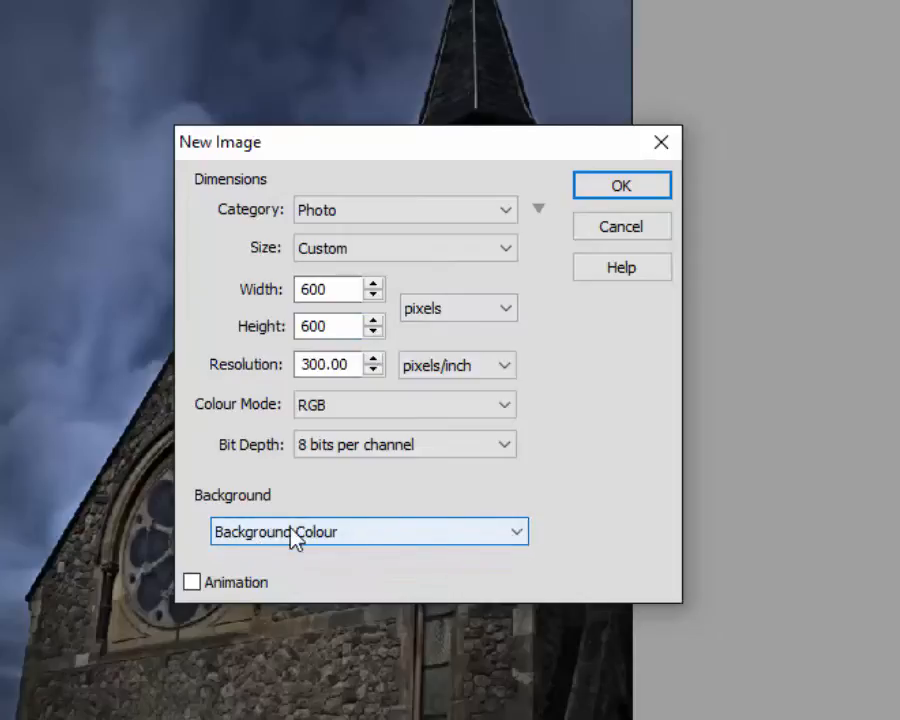
pyautogui.click(355, 532)
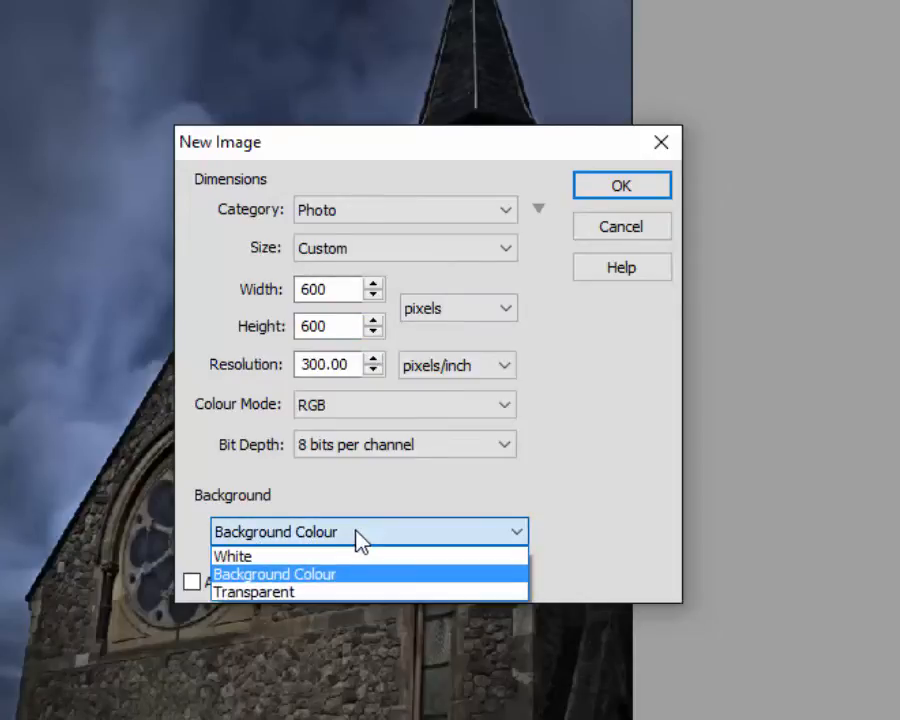
pyautogui.click(545, 532)
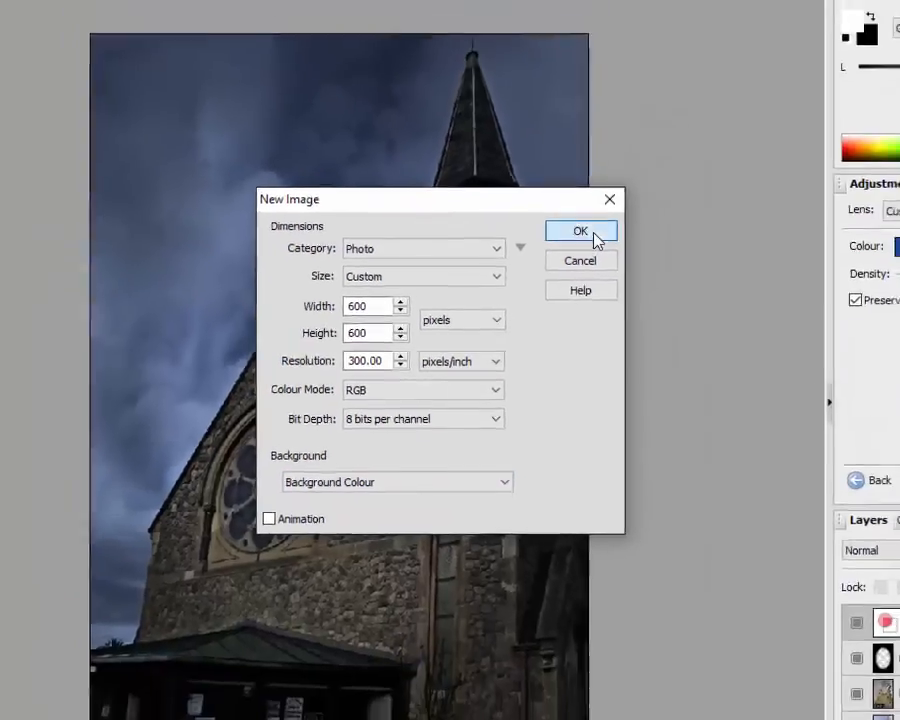
pyautogui.click(623, 187)
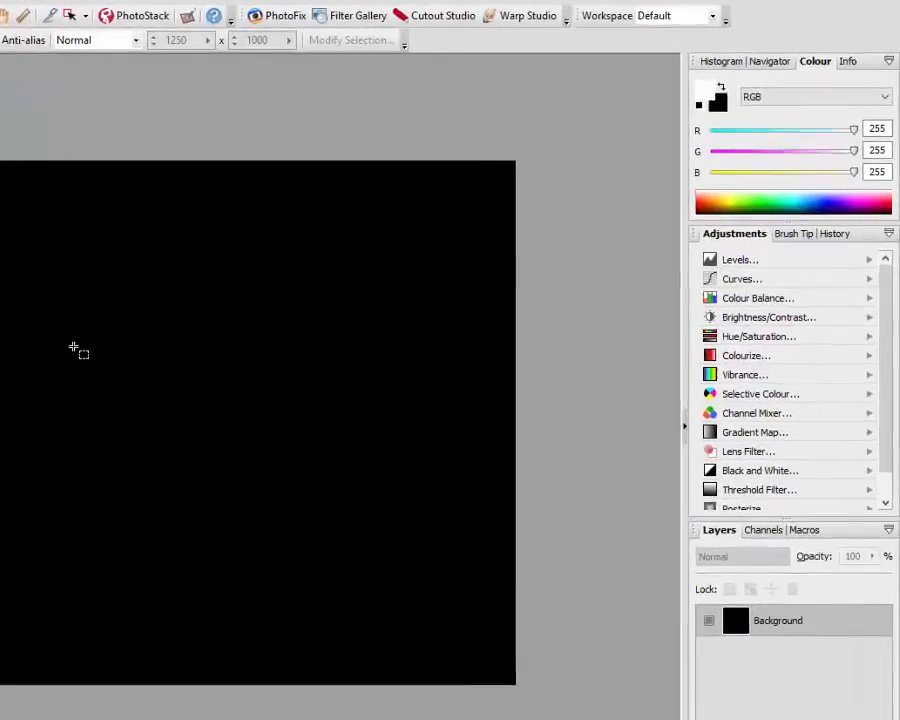
# Paint a jagged, branching white lightning bolt from the canvas's top-left corner with the Paintbrush at size 20.
pyautogui.click(721, 87)
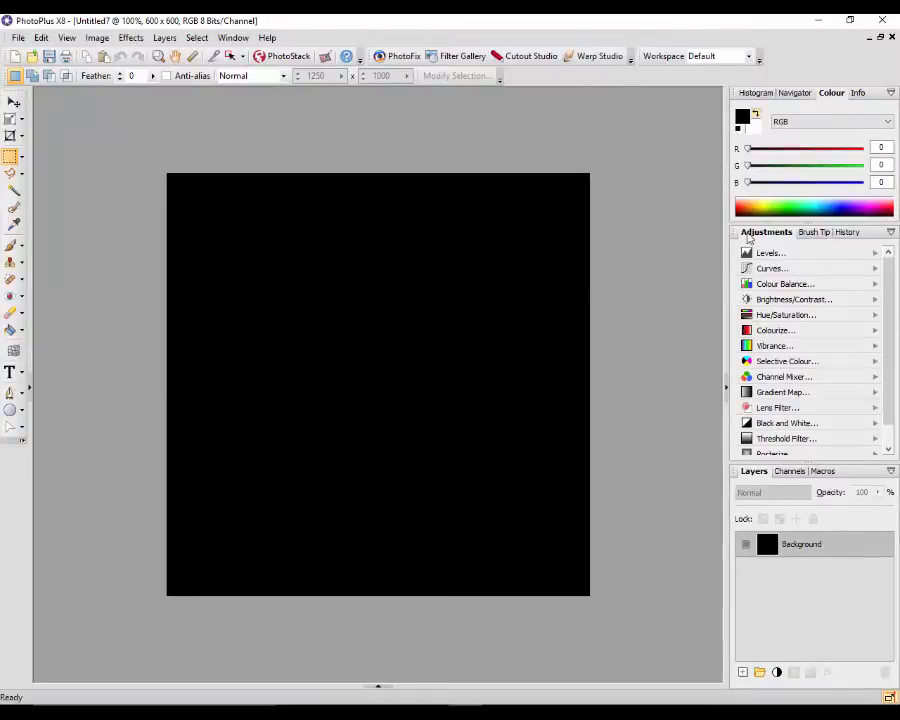
pyautogui.click(755, 116)
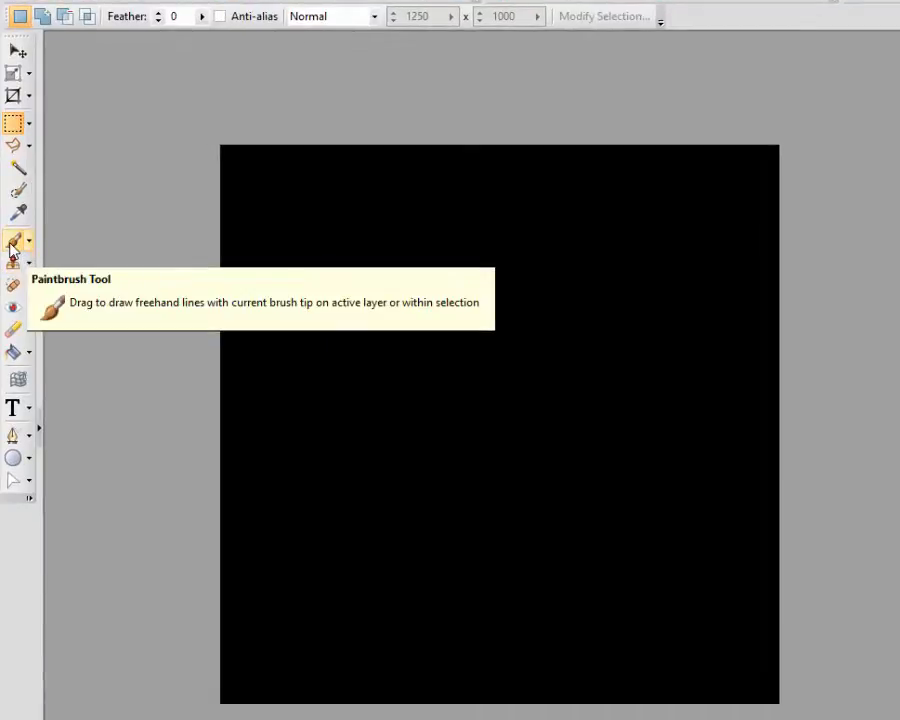
pyautogui.click(11, 245)
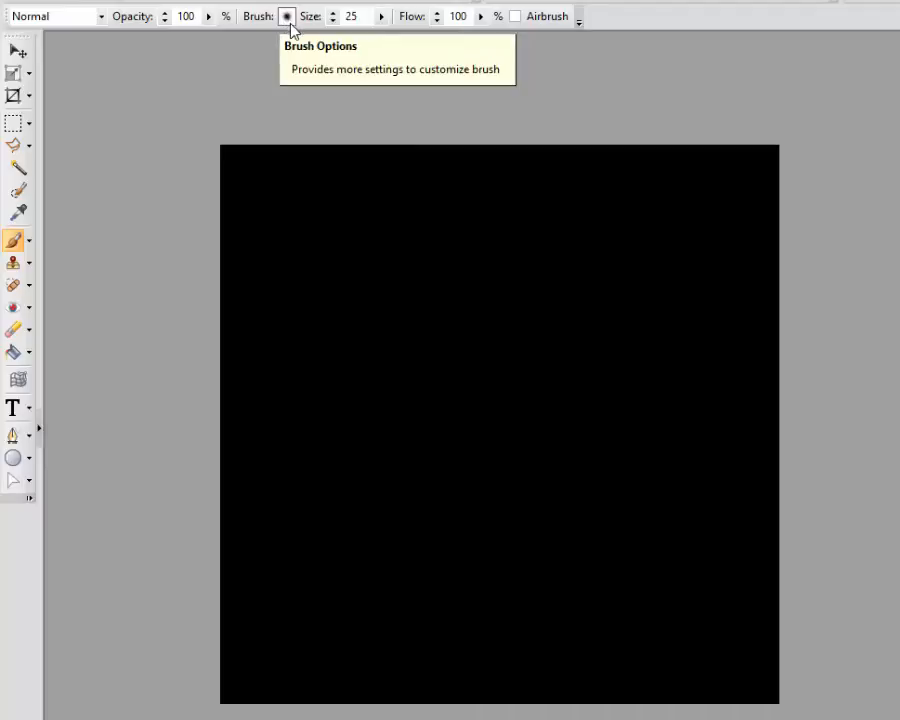
pyautogui.click(381, 18)
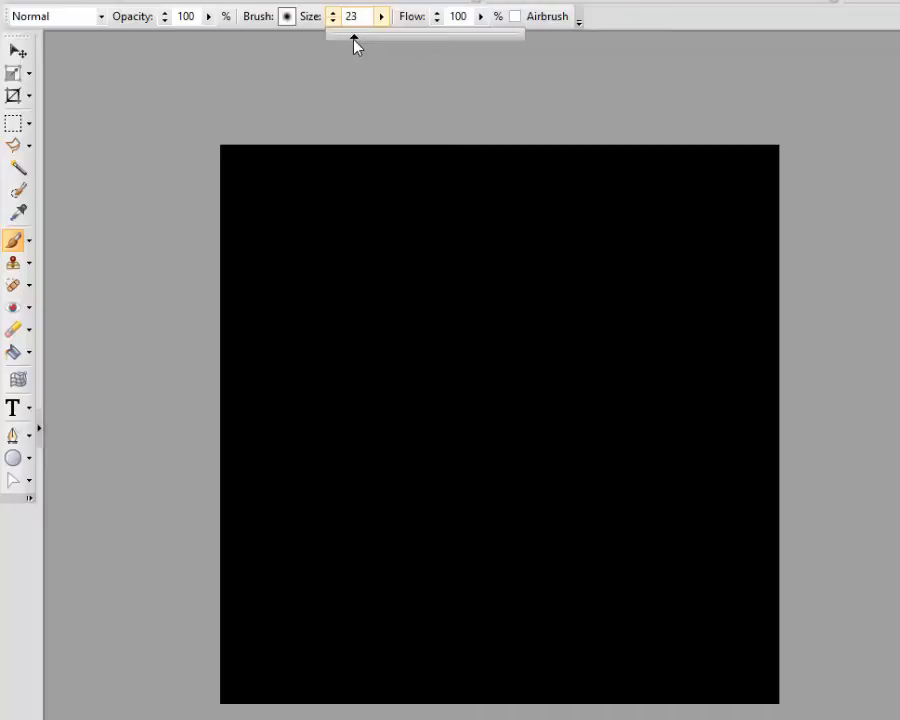
pyautogui.click(352, 40)
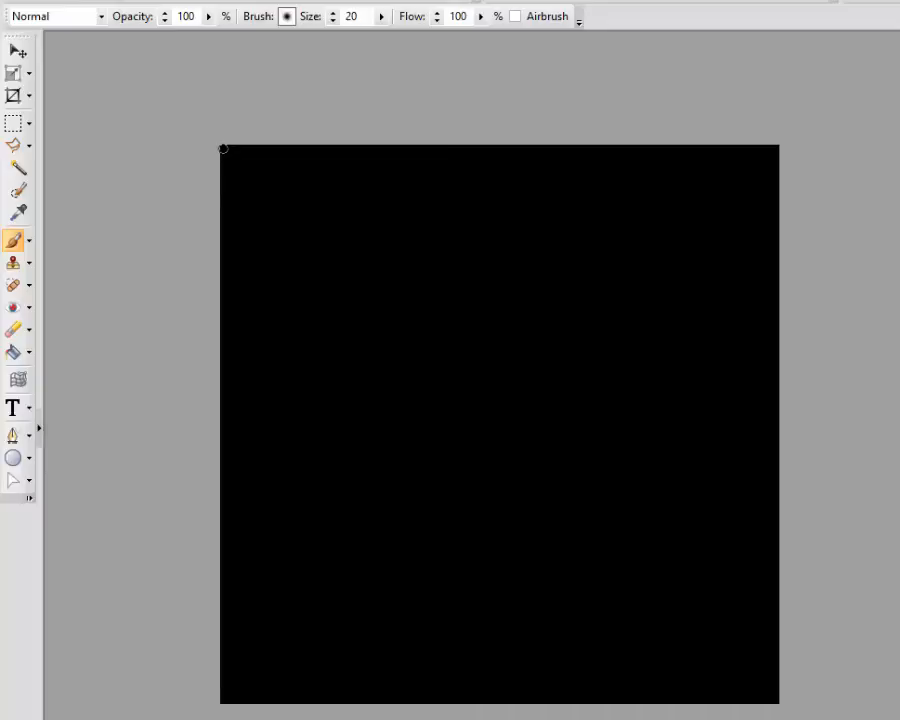
pyautogui.moveTo(223, 148)
pyautogui.mouseDown()
pyautogui.moveTo(258, 230)
pyautogui.moveTo(284, 239)
pyautogui.moveTo(248, 285)
pyautogui.moveTo(324, 382)
pyautogui.mouseUp()
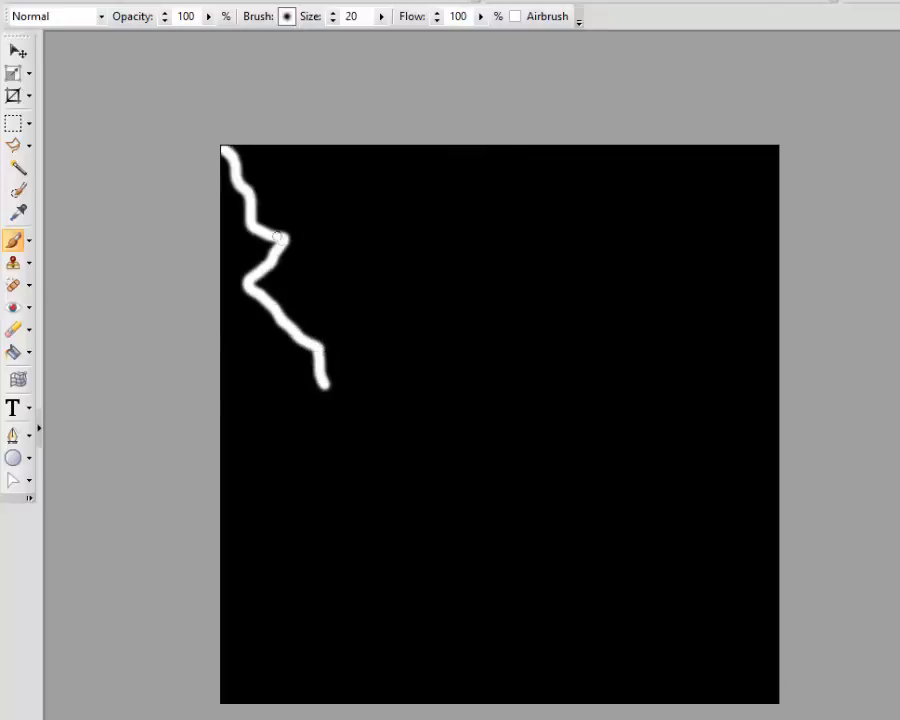
pyautogui.moveTo(284, 245)
pyautogui.mouseDown()
pyautogui.moveTo(350, 236)
pyautogui.moveTo(385, 251)
pyautogui.moveTo(454, 258)
pyautogui.moveTo(449, 283)
pyautogui.moveTo(464, 297)
pyautogui.moveTo(513, 297)
pyautogui.mouseUp()
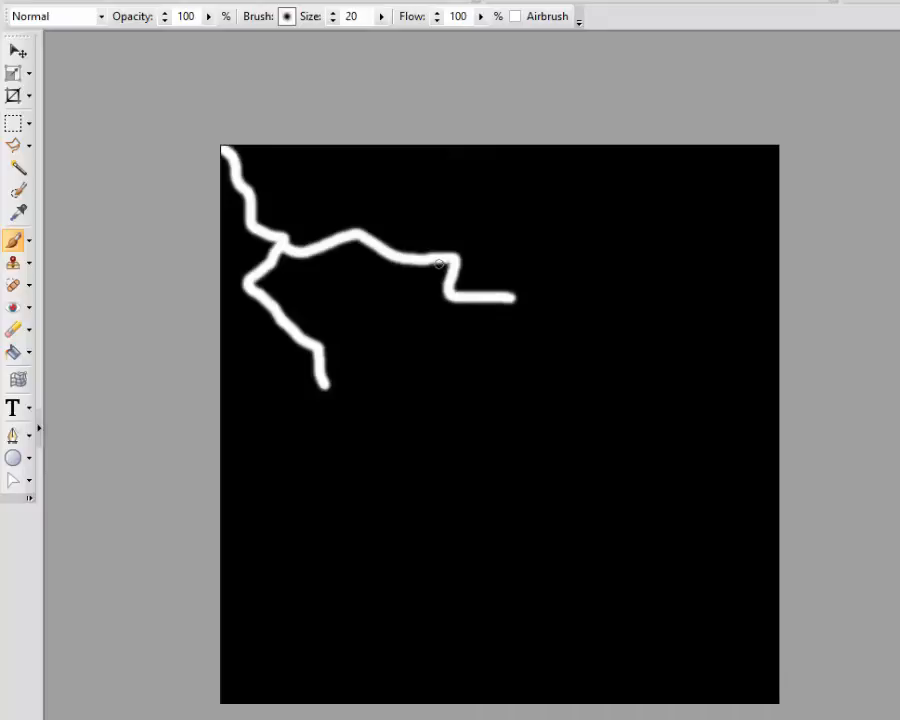
pyautogui.moveTo(438, 263)
pyautogui.mouseDown()
pyautogui.moveTo(417, 296)
pyautogui.moveTo(419, 348)
pyautogui.mouseUp()
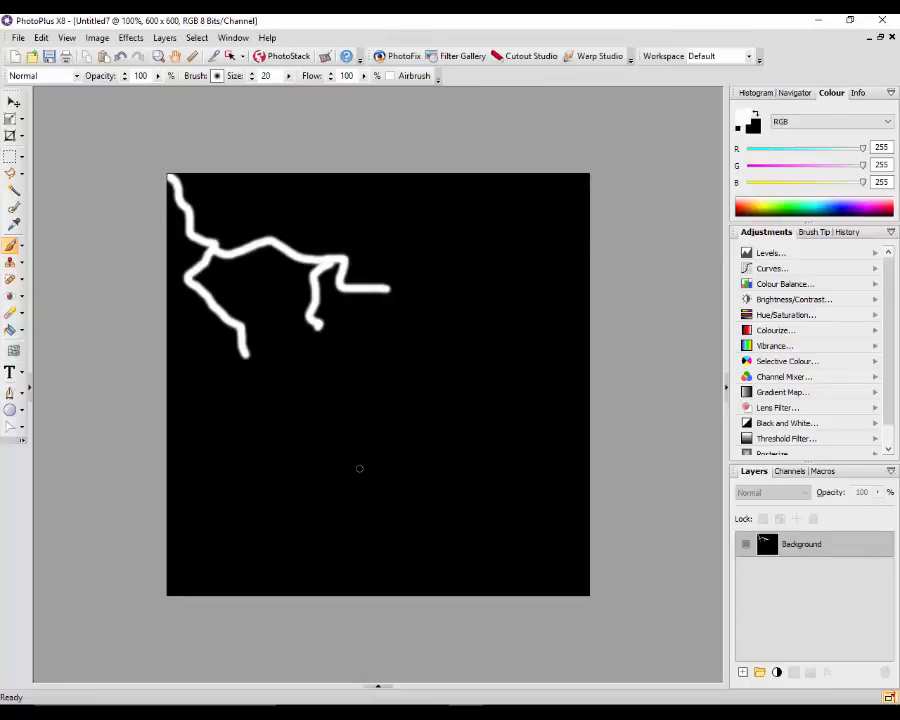
# Soften the painted lightning with a Gaussian Blur of radius 2.1.
pyautogui.click(131, 37)
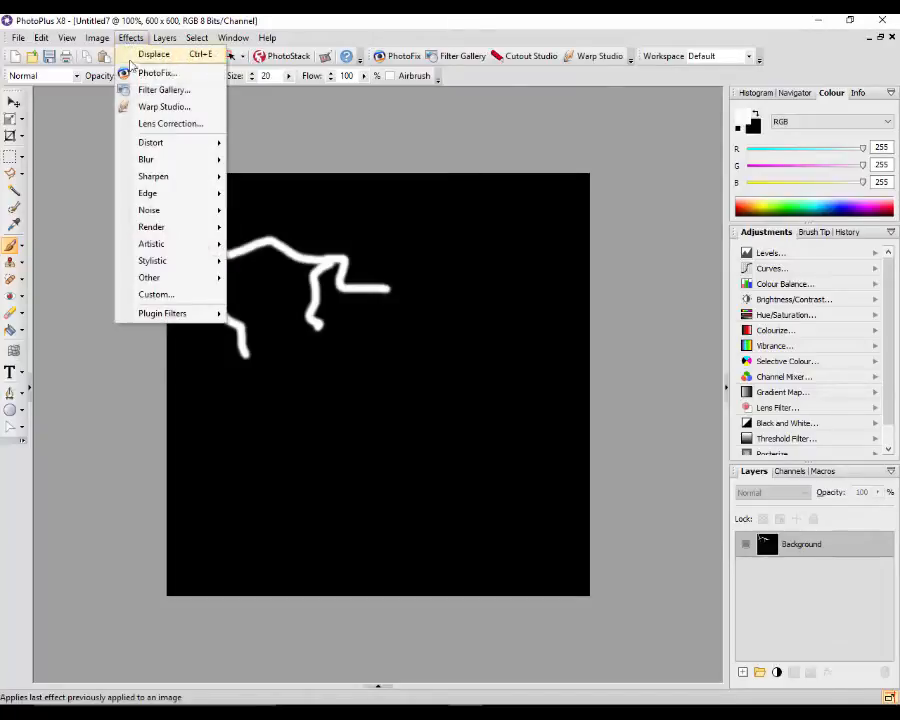
pyautogui.moveTo(172, 162)
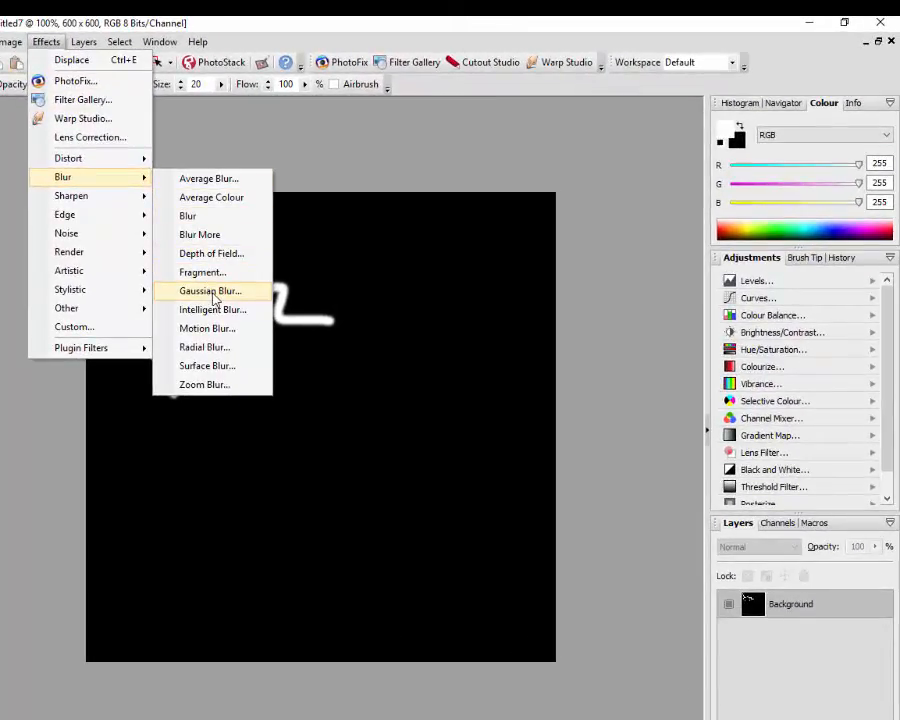
pyautogui.click(212, 291)
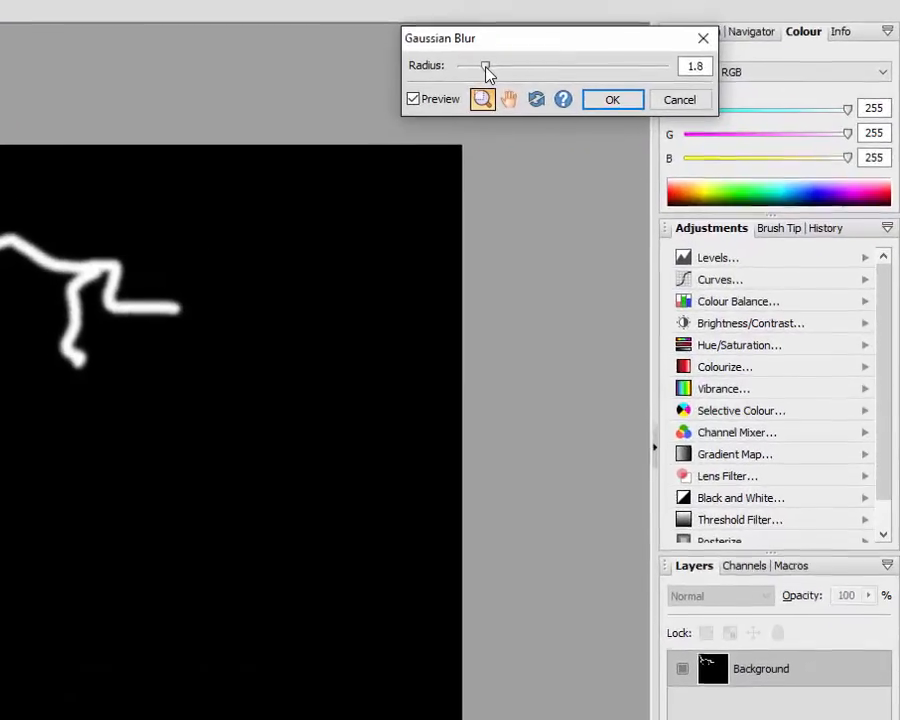
pyautogui.moveTo(574, 131); pyautogui.dragTo(575, 131)
pyautogui.moveTo(483, 66); pyautogui.dragTo(488, 74)
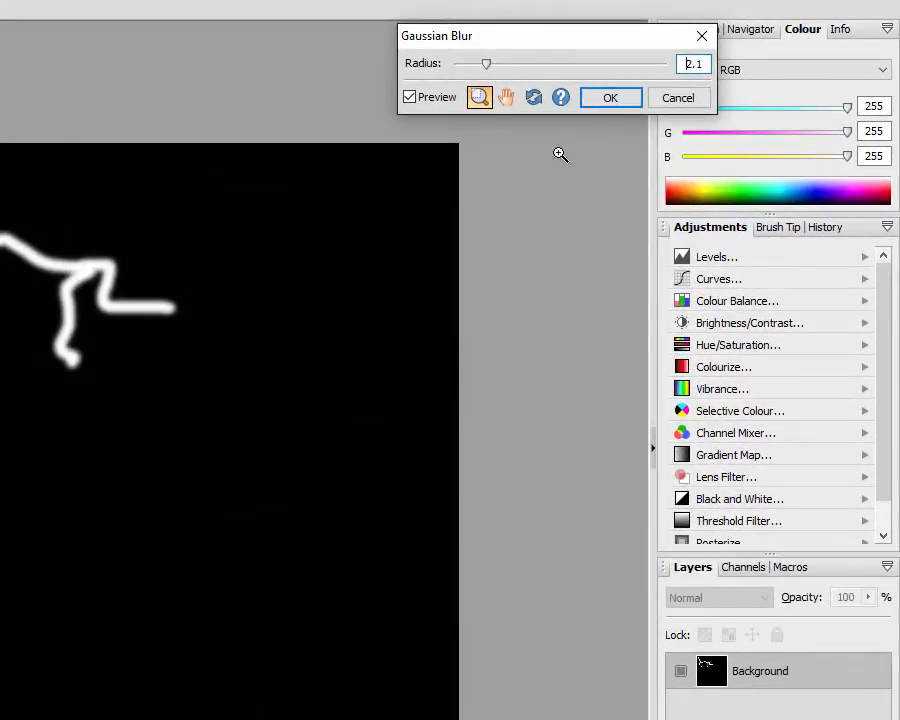
pyautogui.click(611, 102)
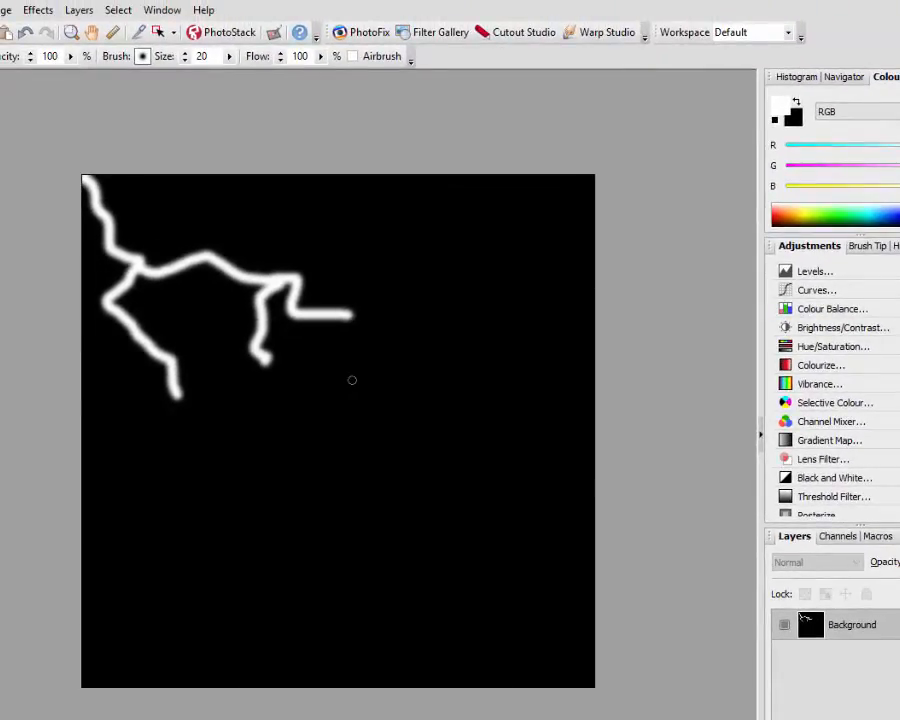
# Start a Displace distortion on the lightning and browse the Bumps - Brick & Stone patterns for it.
pyautogui.click(38, 14)
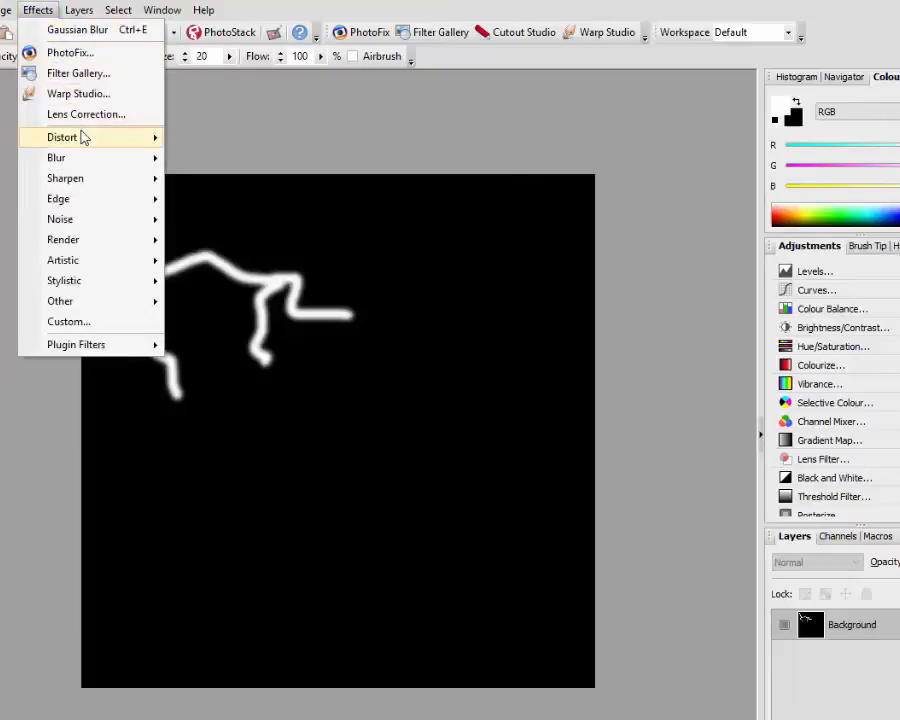
pyautogui.moveTo(94, 140)
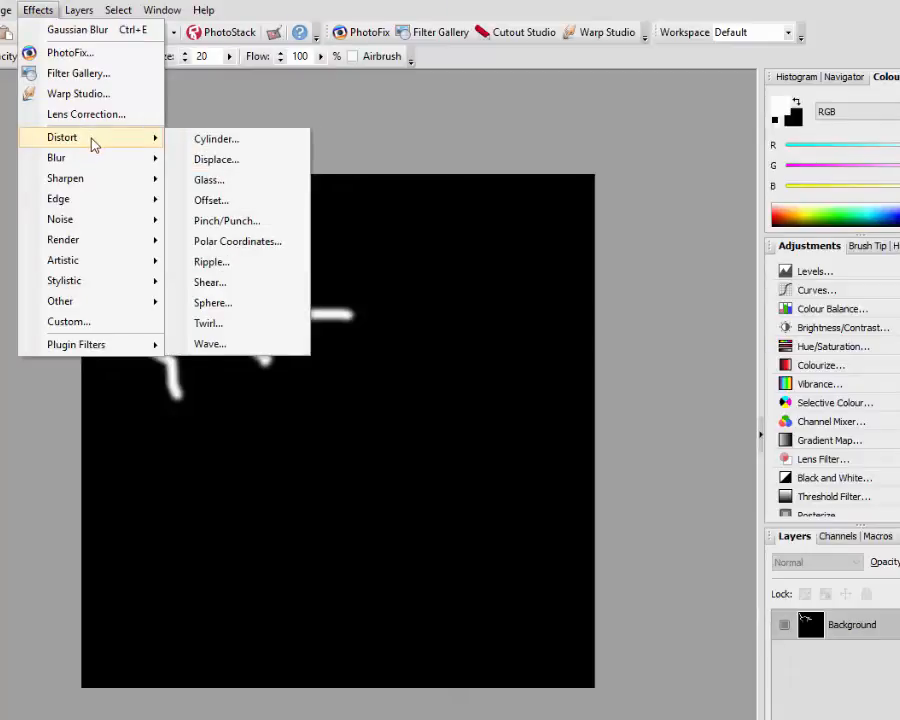
pyautogui.click(224, 161)
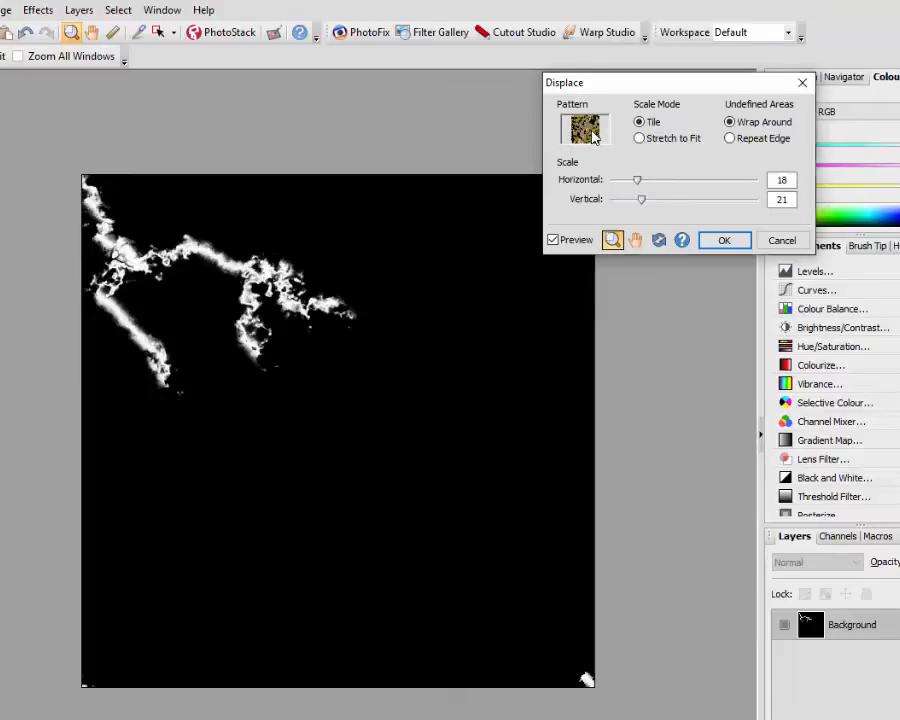
pyautogui.click(594, 137)
pyautogui.click(593, 133)
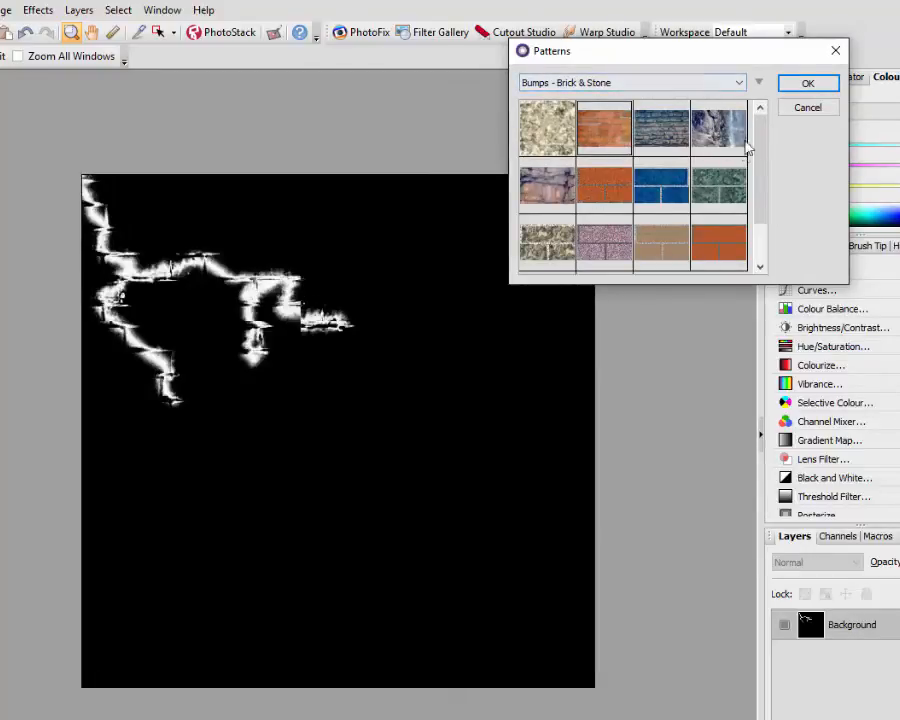
pyautogui.moveTo(763, 125)
pyautogui.mouseDown()
pyautogui.moveTo(769, 167)
pyautogui.moveTo(763, 117)
pyautogui.mouseUp()
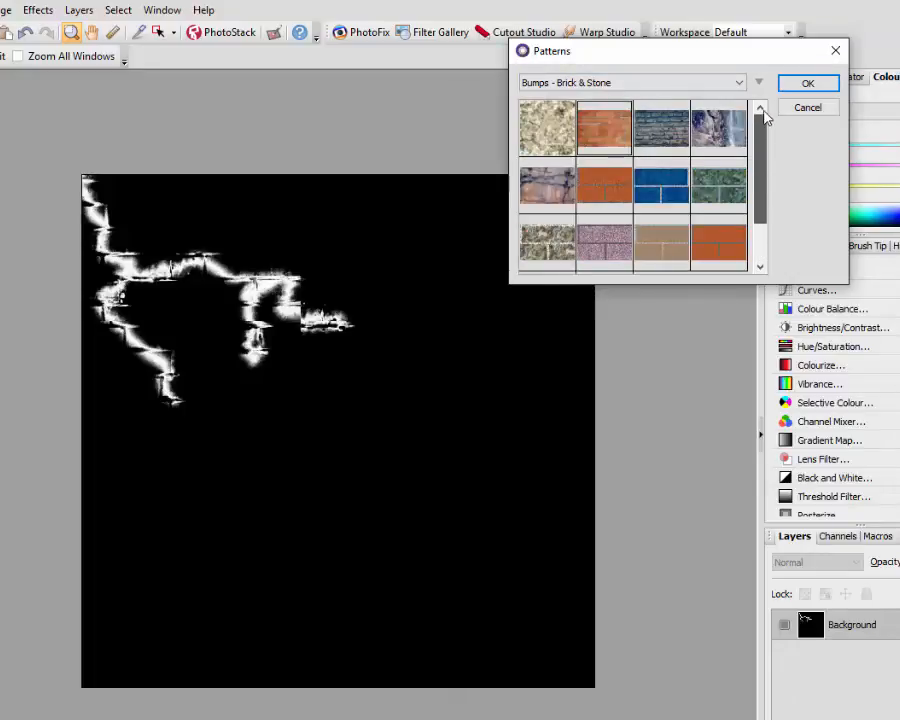
# Try several Bumps - Weaves patterns as the displacement pattern for the lightning, including the blue-and-yellow, horizontal and pink grid weaves.
pyautogui.click(739, 86)
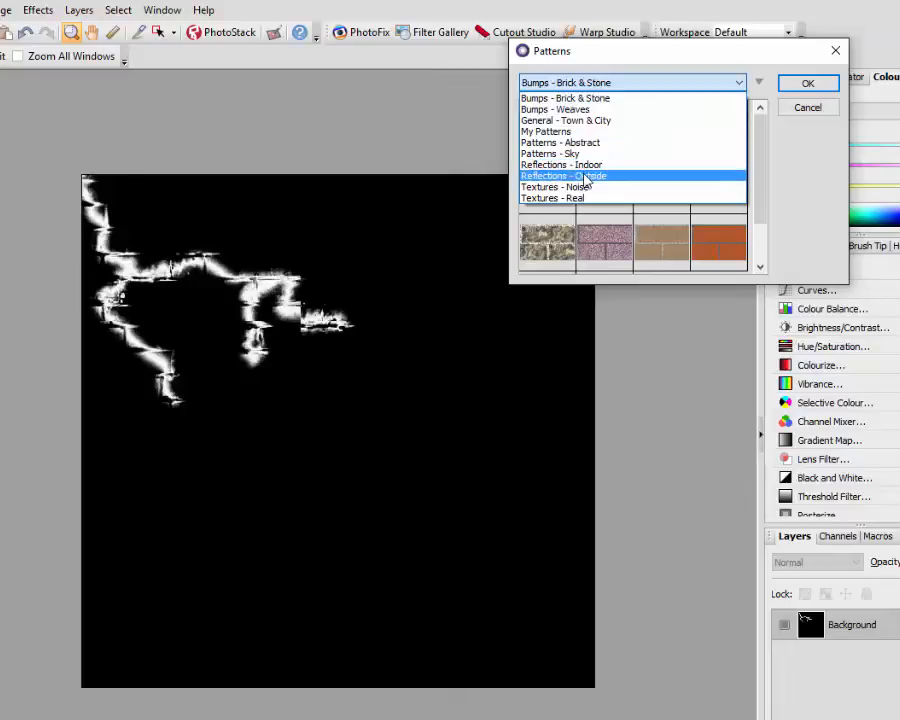
pyautogui.click(582, 110)
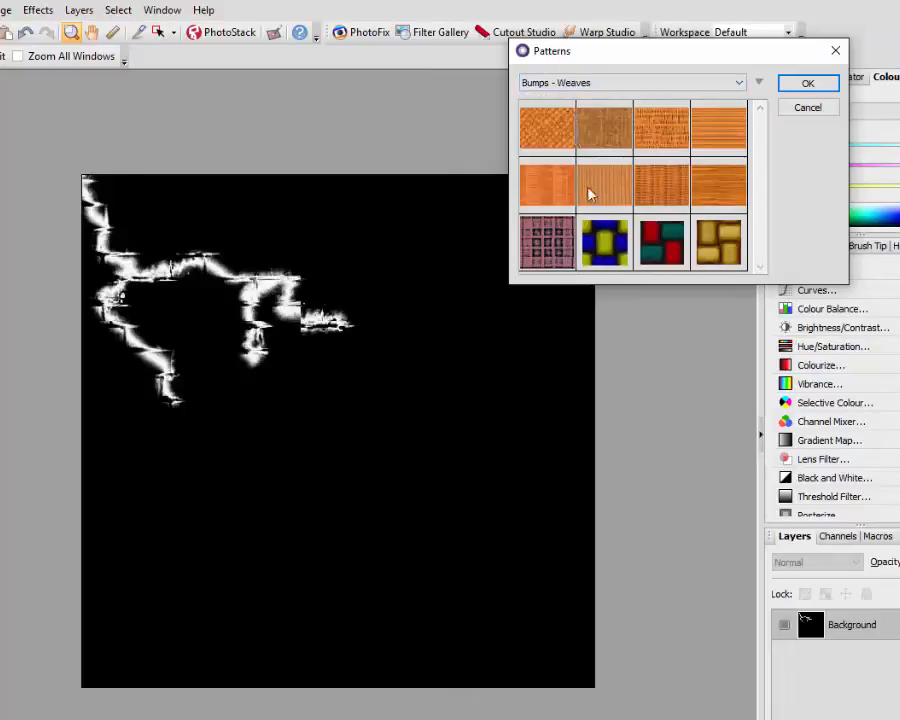
pyautogui.click(604, 247)
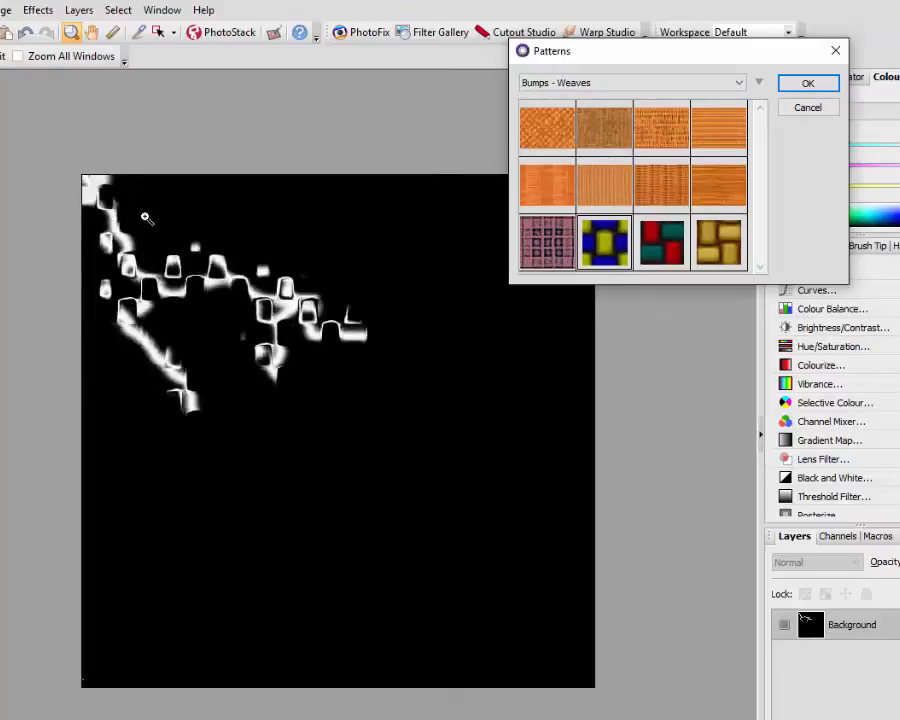
pyautogui.click(666, 197)
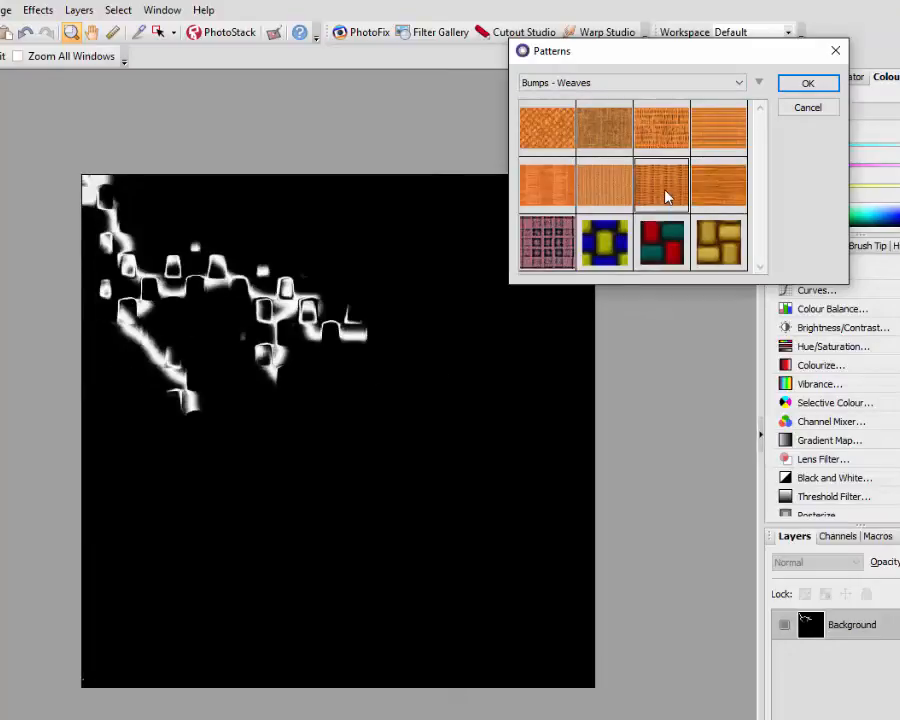
pyautogui.click(726, 197)
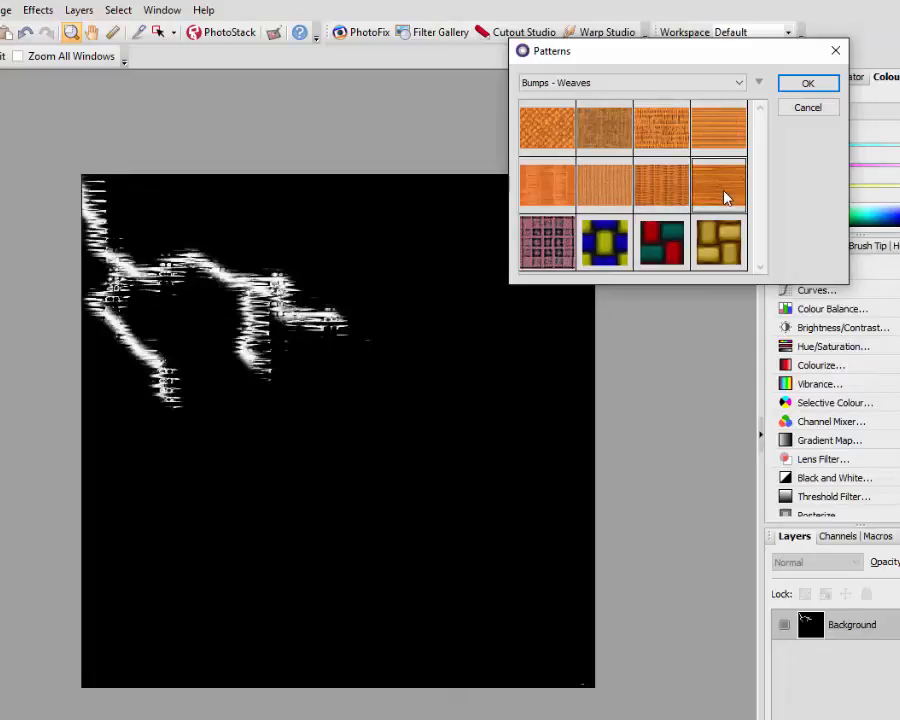
pyautogui.click(721, 143)
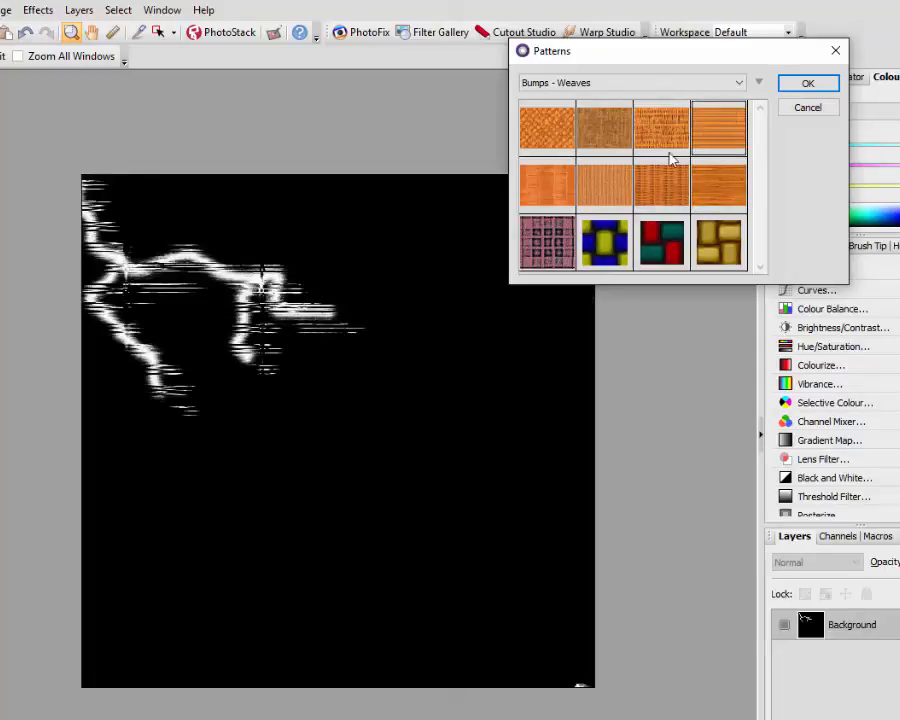
pyautogui.click(562, 207)
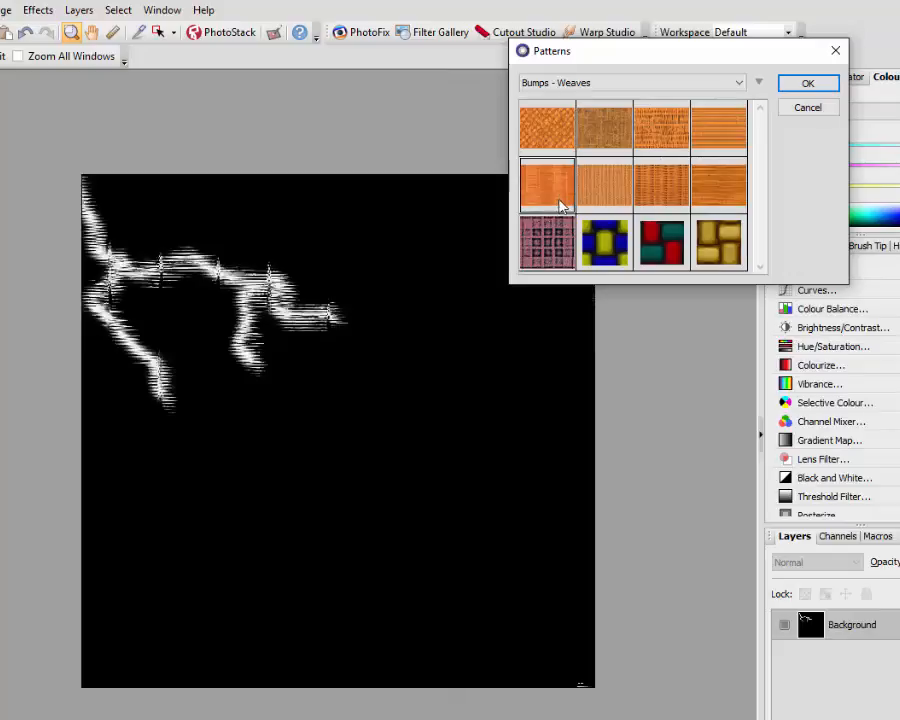
pyautogui.click(568, 243)
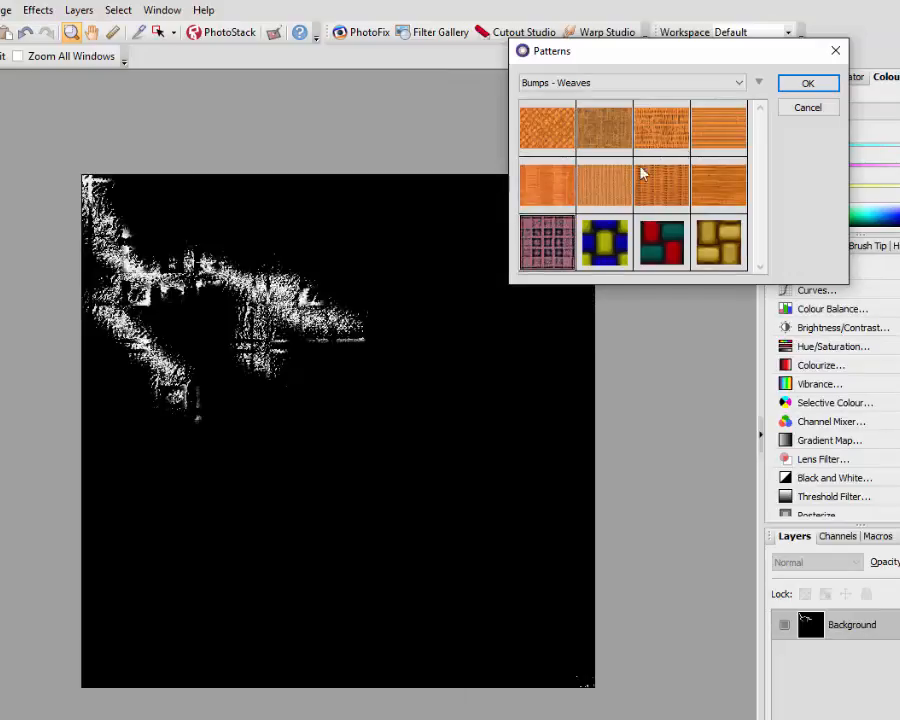
# Try the lightest and darkest Textures - Noise patterns as the displacement pattern for the lightning.
pyautogui.click(737, 86)
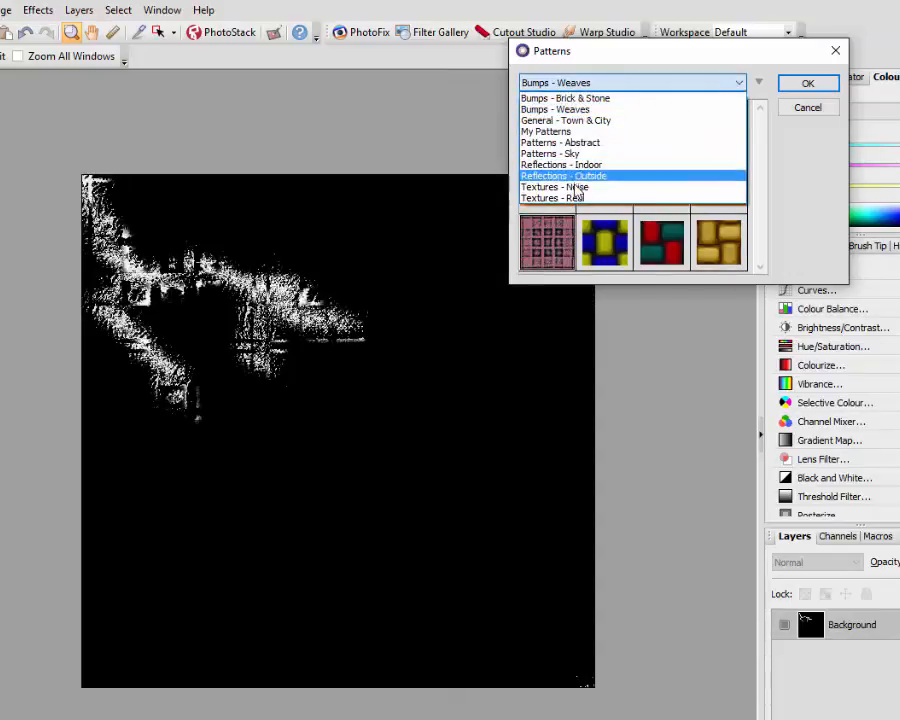
pyautogui.click(575, 188)
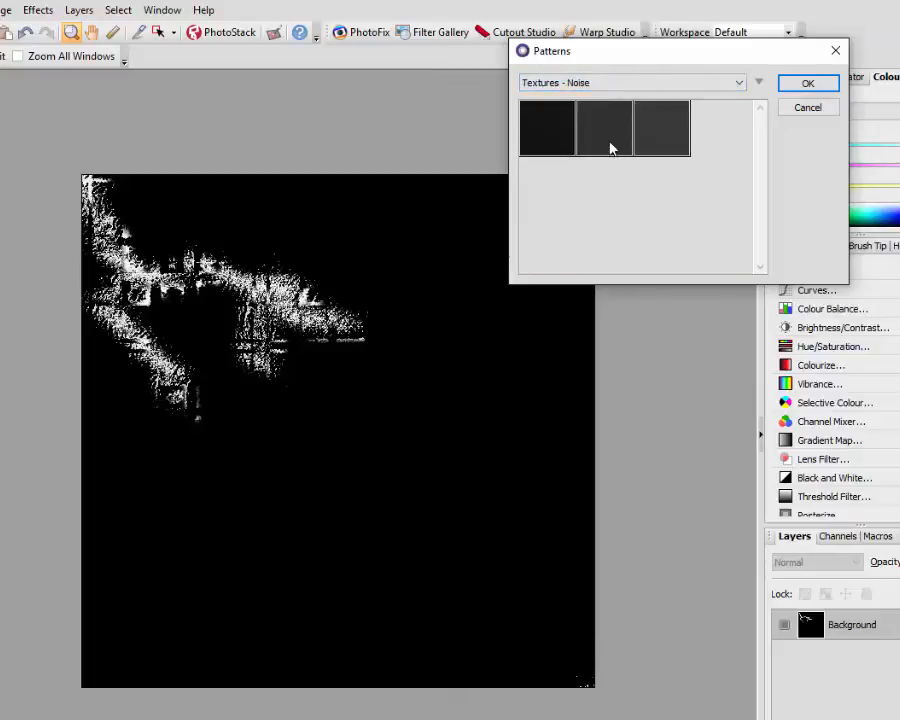
pyautogui.click(643, 137)
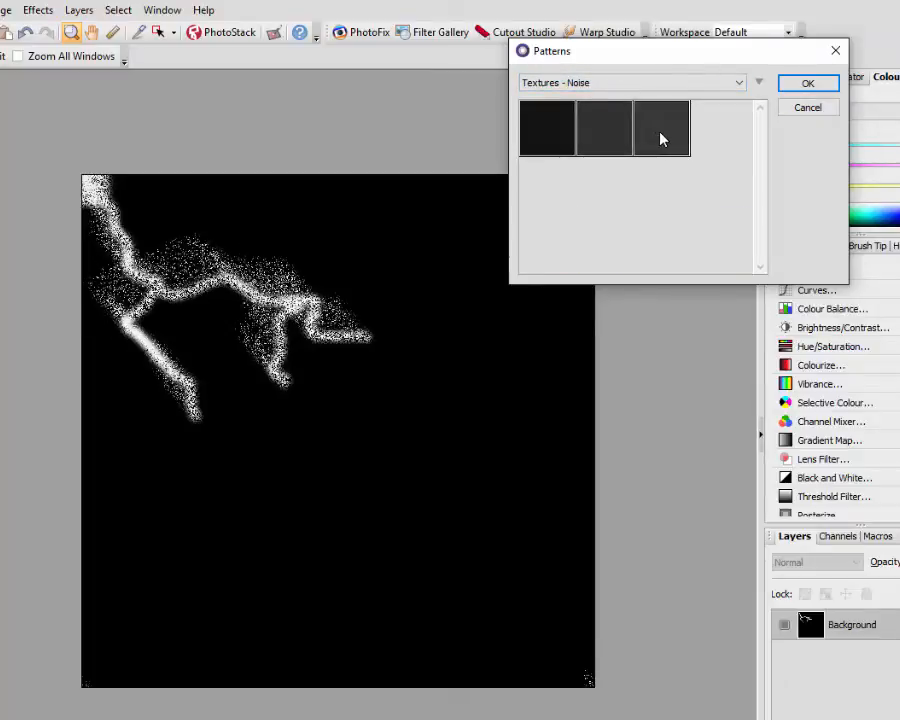
pyautogui.click(566, 141)
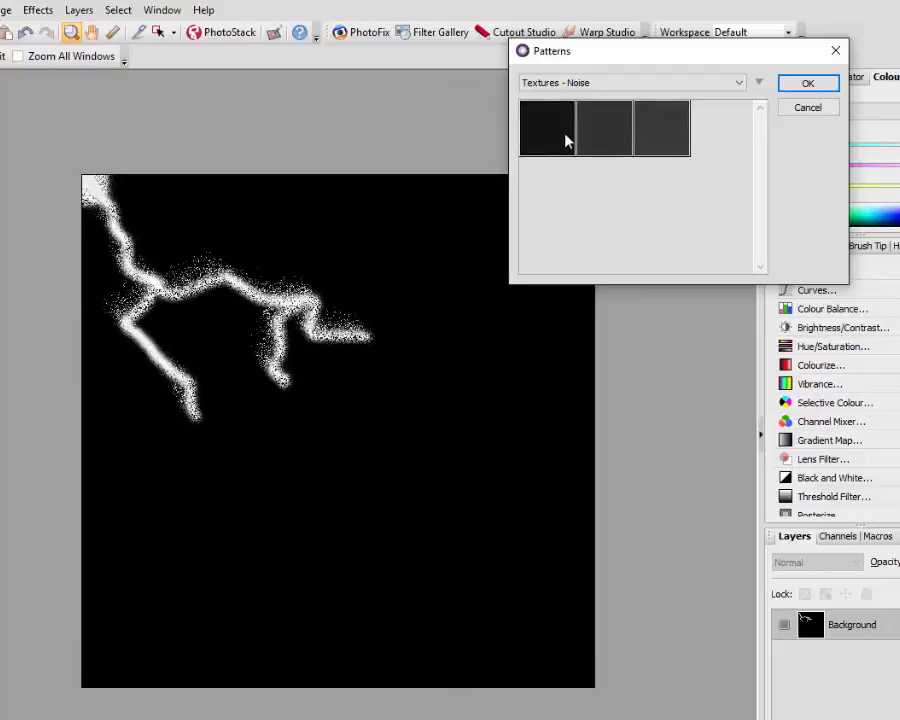
# Try the first, third and fourth Textures - Real patterns as the displacement pattern for the lightning.
pyautogui.click(741, 84)
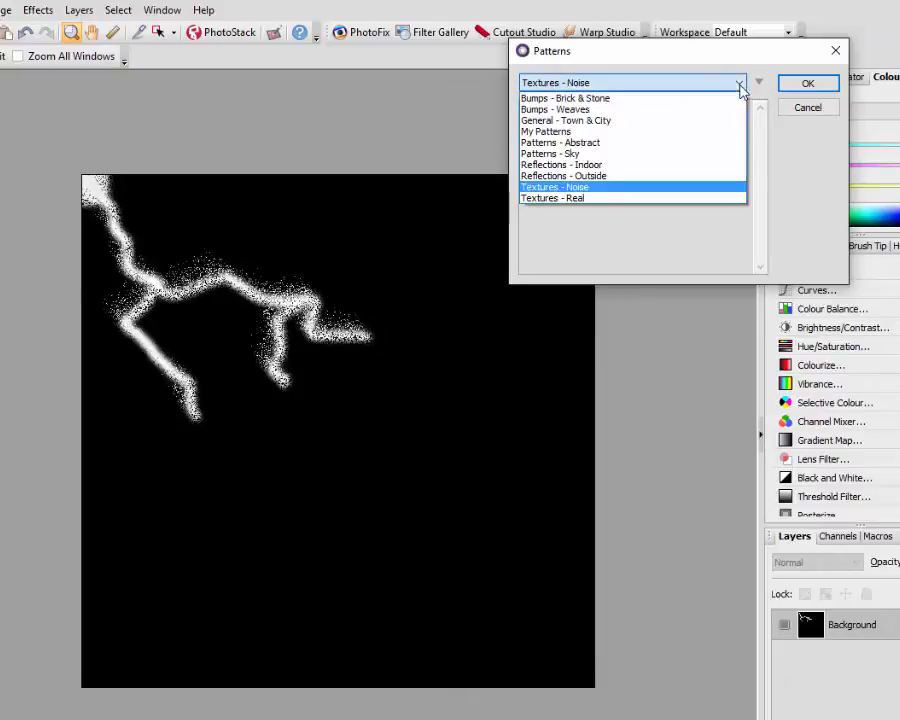
pyautogui.click(576, 199)
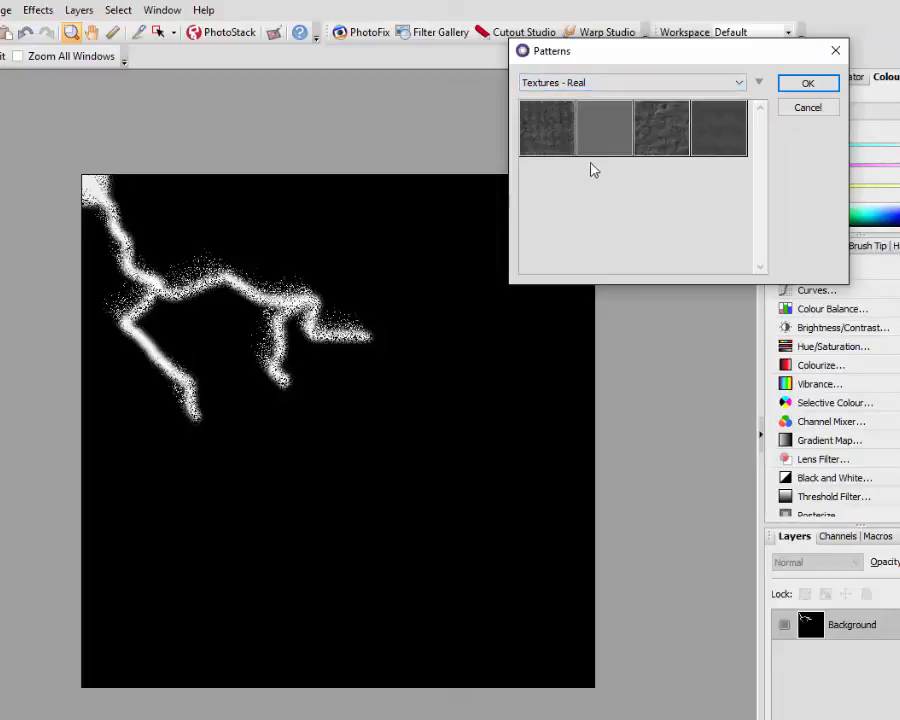
pyautogui.click(561, 140)
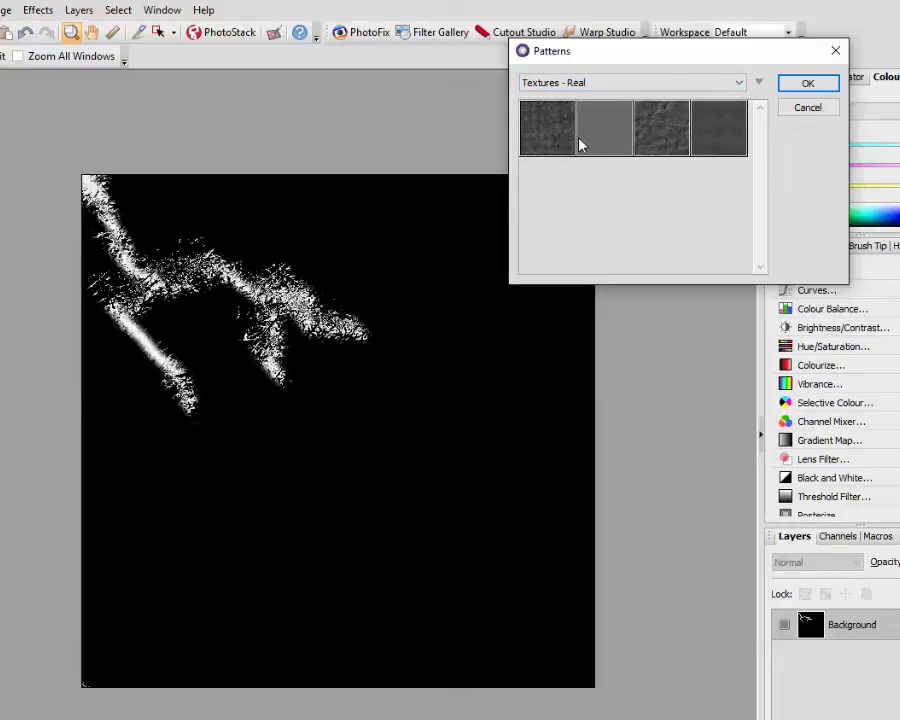
pyautogui.click(672, 140)
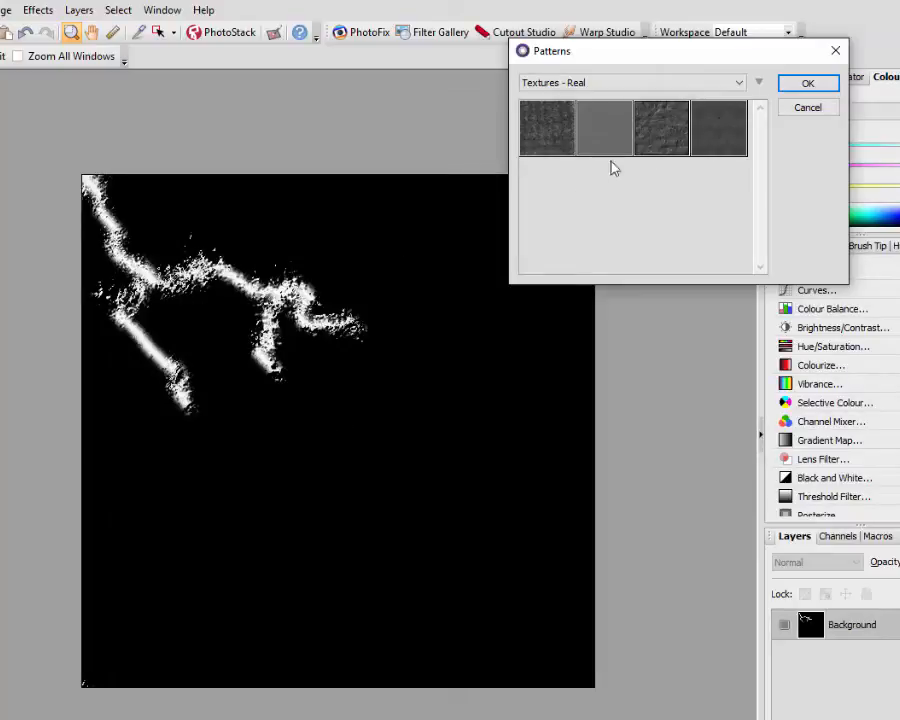
pyautogui.click(709, 137)
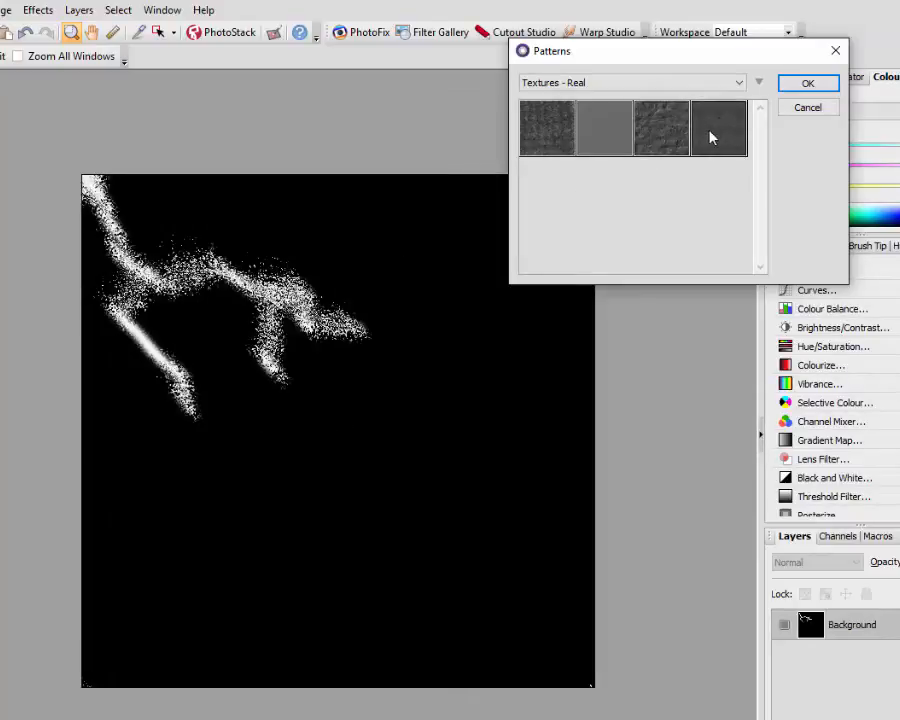
# Use the first Bumps - Brick & Stone pattern, the cream mottled stone, as the displacement pattern.
pyautogui.click(740, 84)
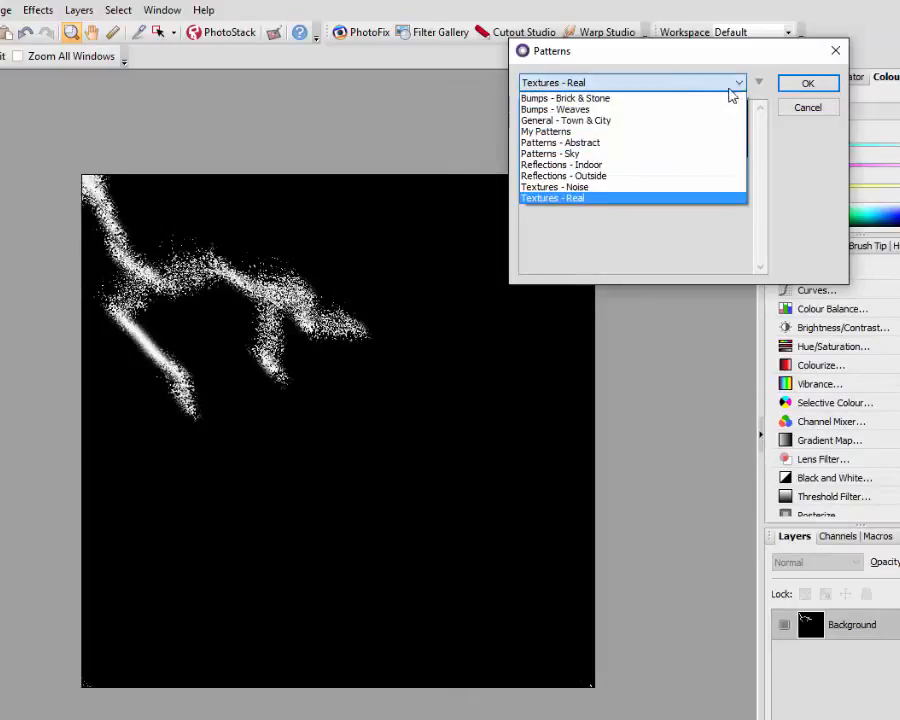
pyautogui.click(570, 98)
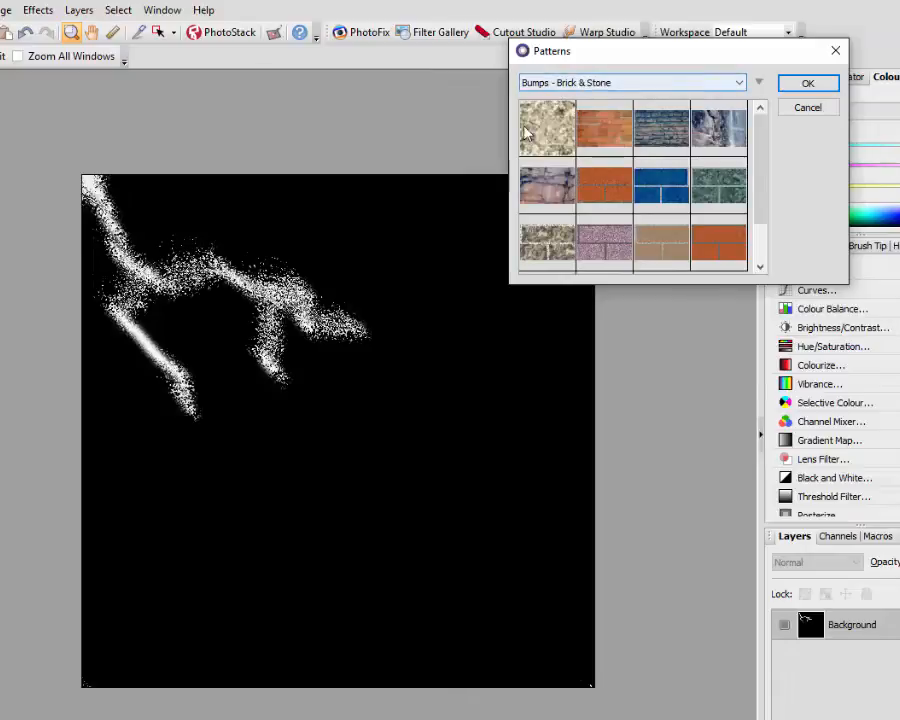
pyautogui.click(548, 134)
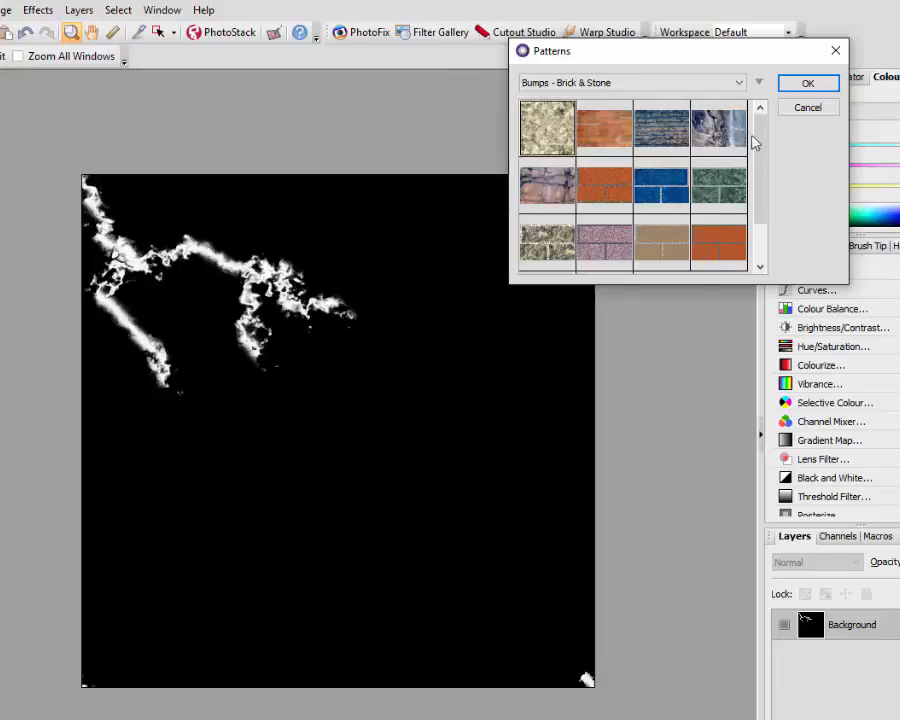
pyautogui.moveTo(760, 137)
pyautogui.mouseDown()
pyautogui.moveTo(768, 181)
pyautogui.moveTo(756, 124)
pyautogui.mouseUp()
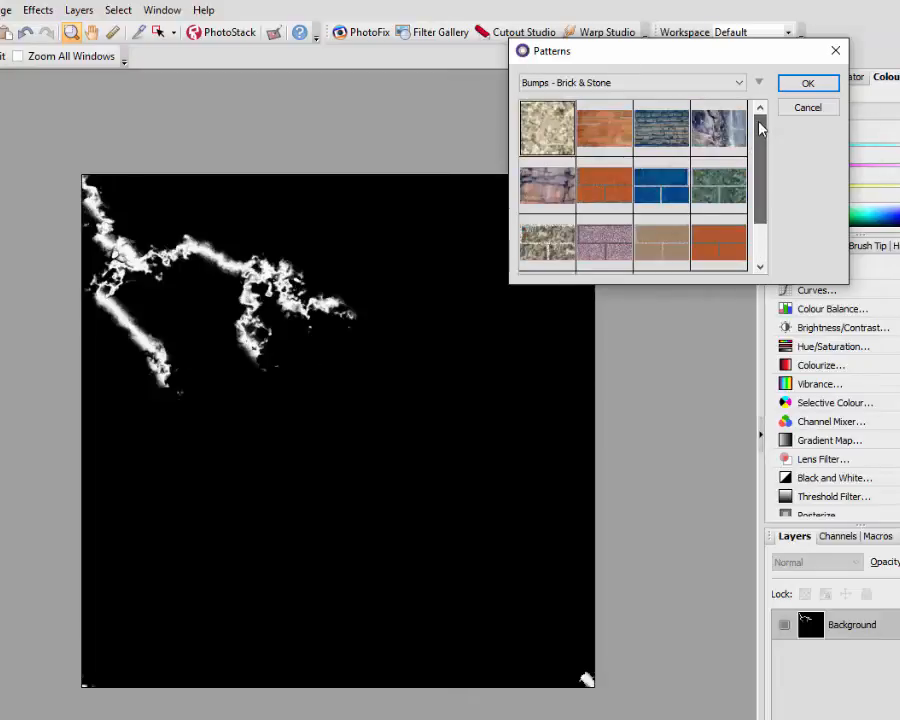
pyautogui.click(806, 84)
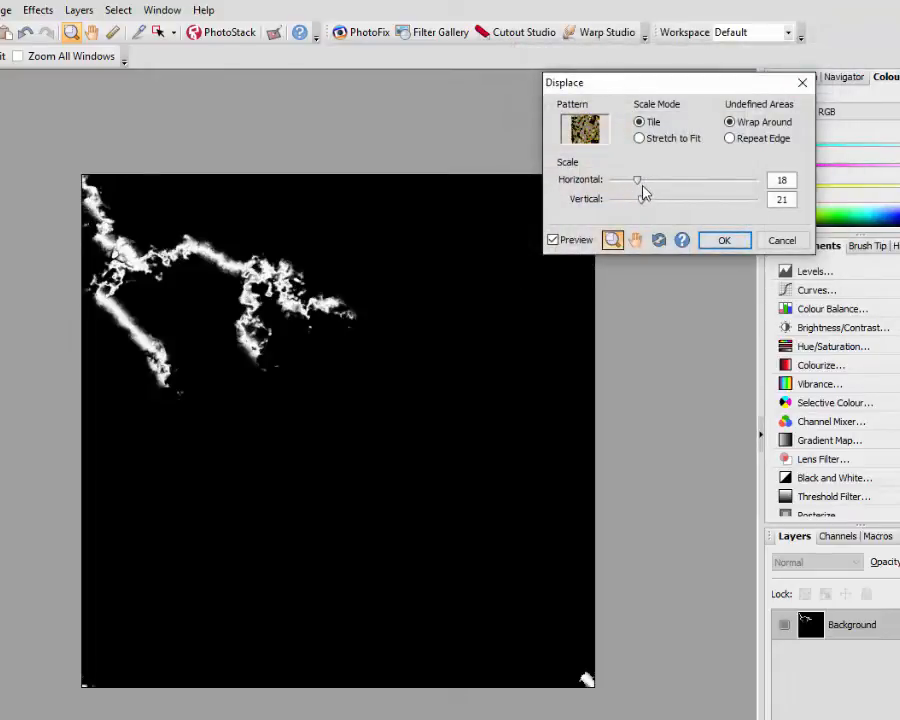
# Set the Displace scale to 5 horizontally and 11 vertically and apply the distortion to the lightning.
pyautogui.moveTo(639, 181); pyautogui.dragTo(618, 181)
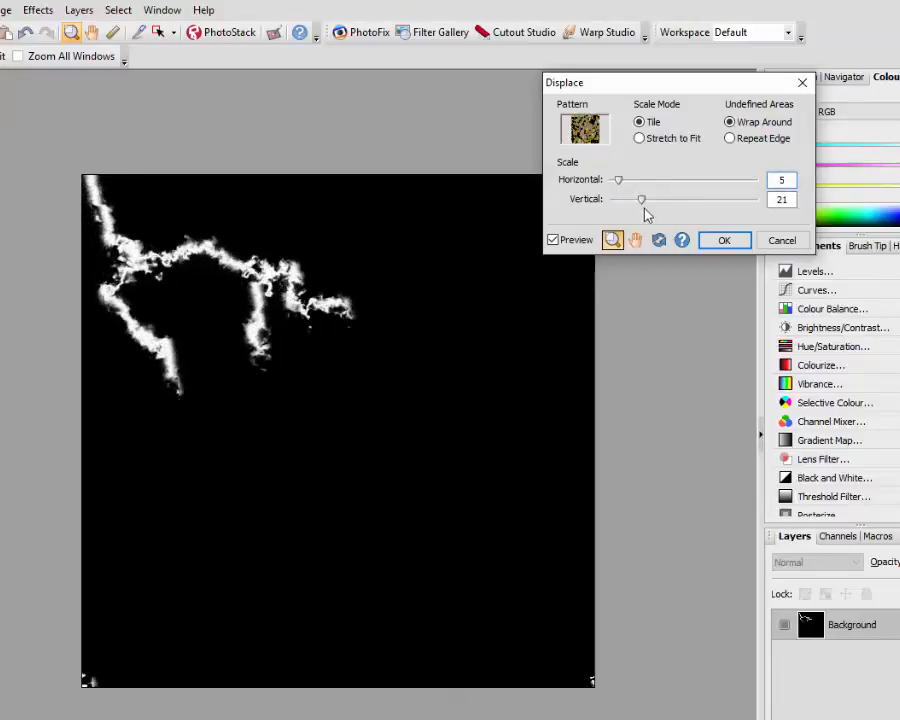
pyautogui.moveTo(643, 206)
pyautogui.mouseDown()
pyautogui.moveTo(661, 210)
pyautogui.moveTo(622, 208)
pyautogui.moveTo(629, 210)
pyautogui.mouseUp()
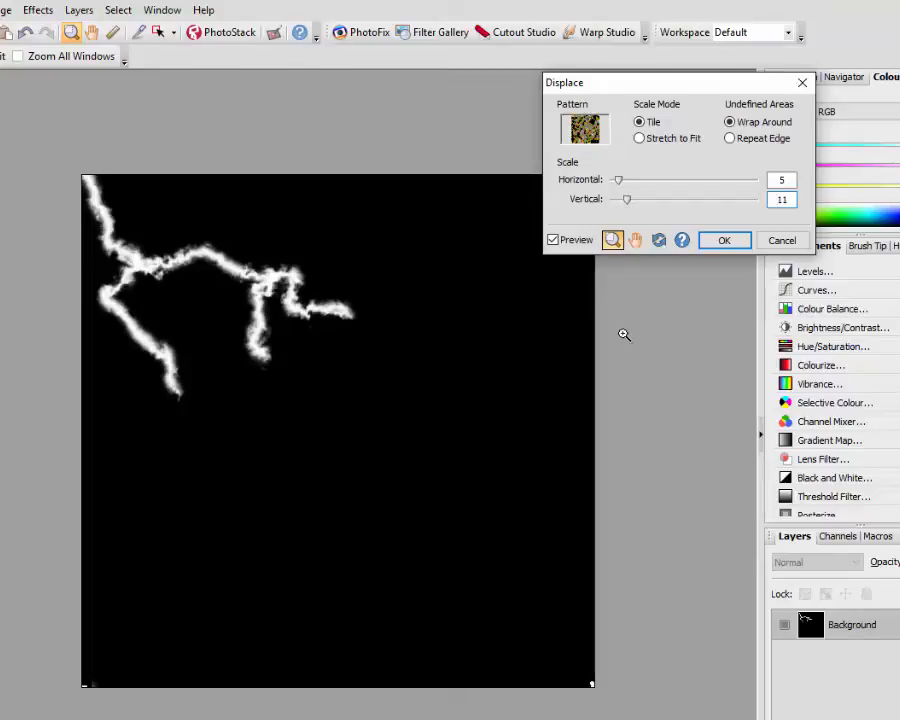
pyautogui.click(726, 241)
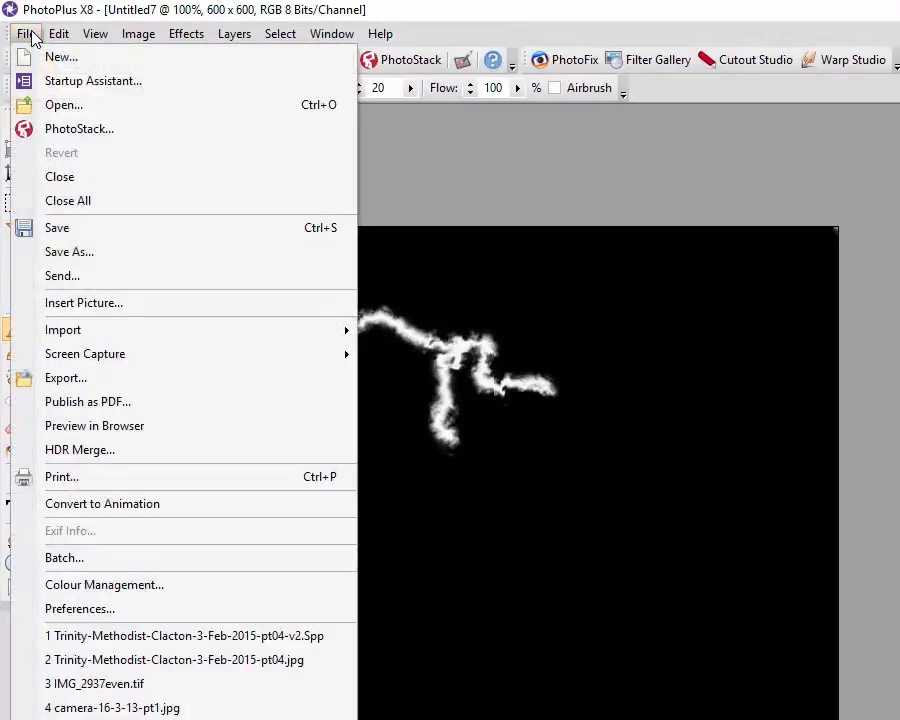
# Create another new 600 x 600 pixel image filled with the background colour.
pyautogui.click(29, 35)
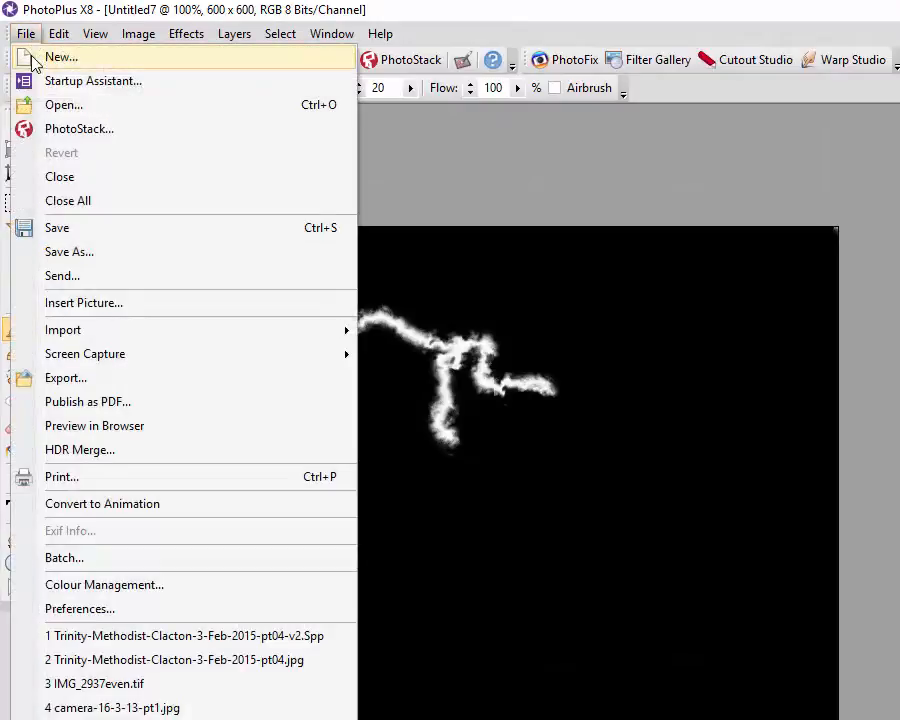
pyautogui.click(50, 62)
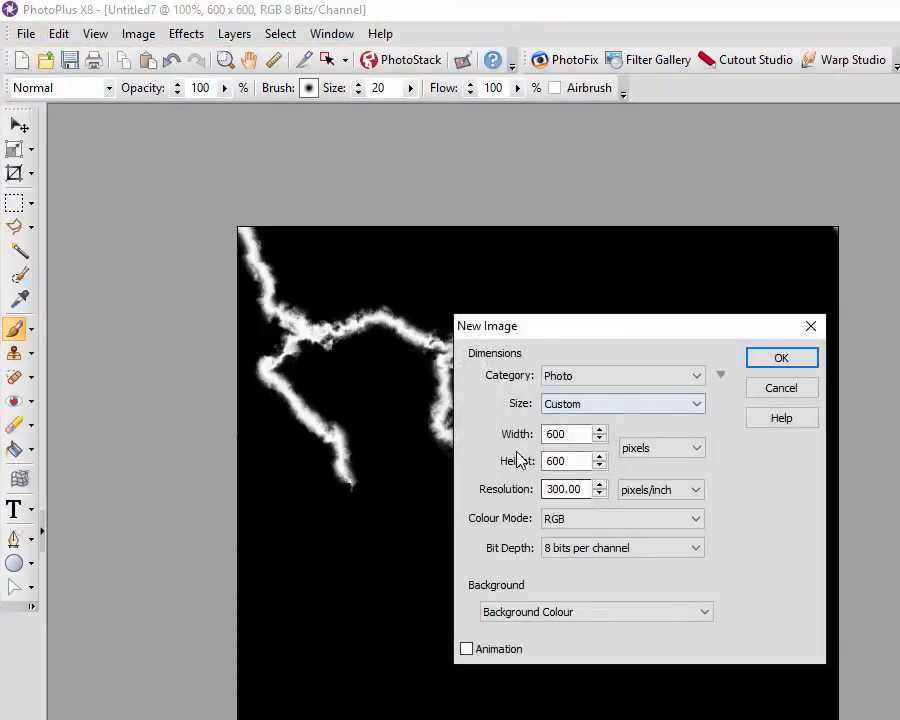
pyautogui.click(812, 362)
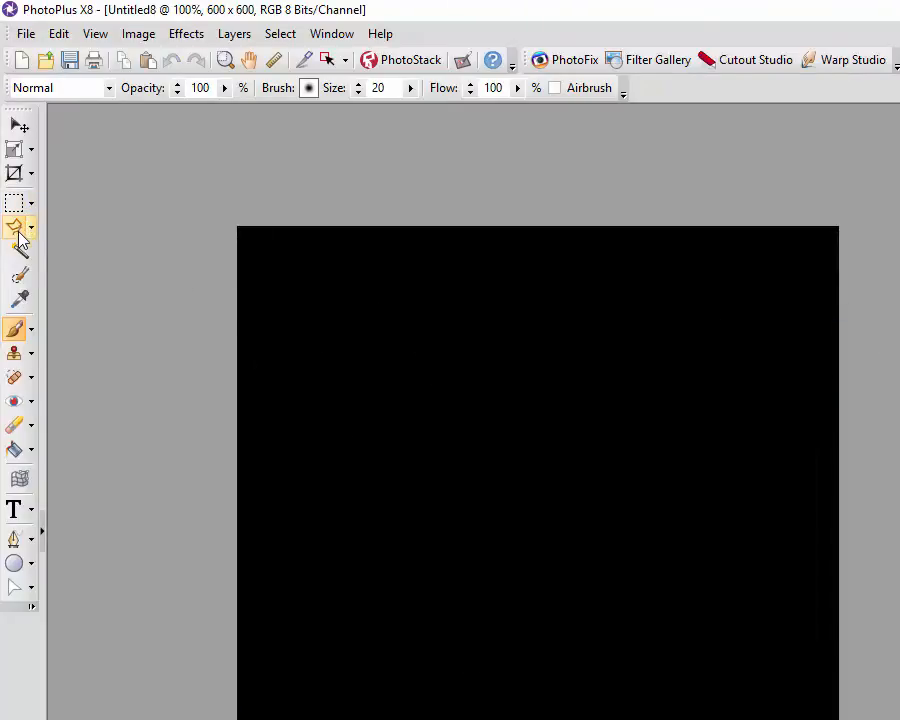
# Paint a jagged white lightning bolt with four branches from the canvas's top-left corner using the Paintbrush at size 20.
pyautogui.click(15, 331)
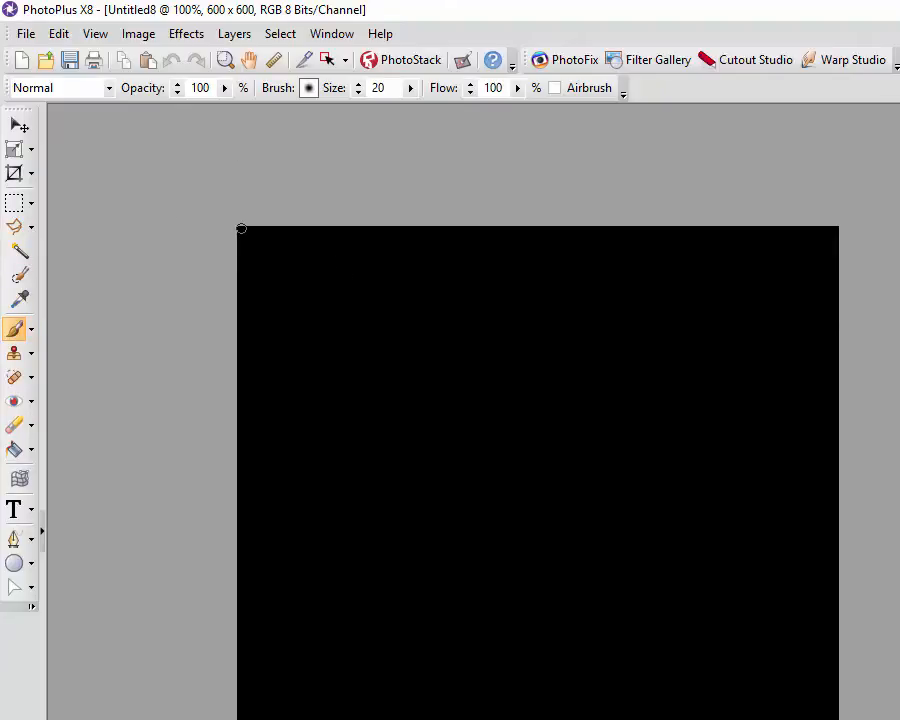
pyautogui.moveTo(241, 231)
pyautogui.mouseDown()
pyautogui.moveTo(300, 325)
pyautogui.moveTo(313, 410)
pyautogui.moveTo(342, 486)
pyautogui.mouseUp()
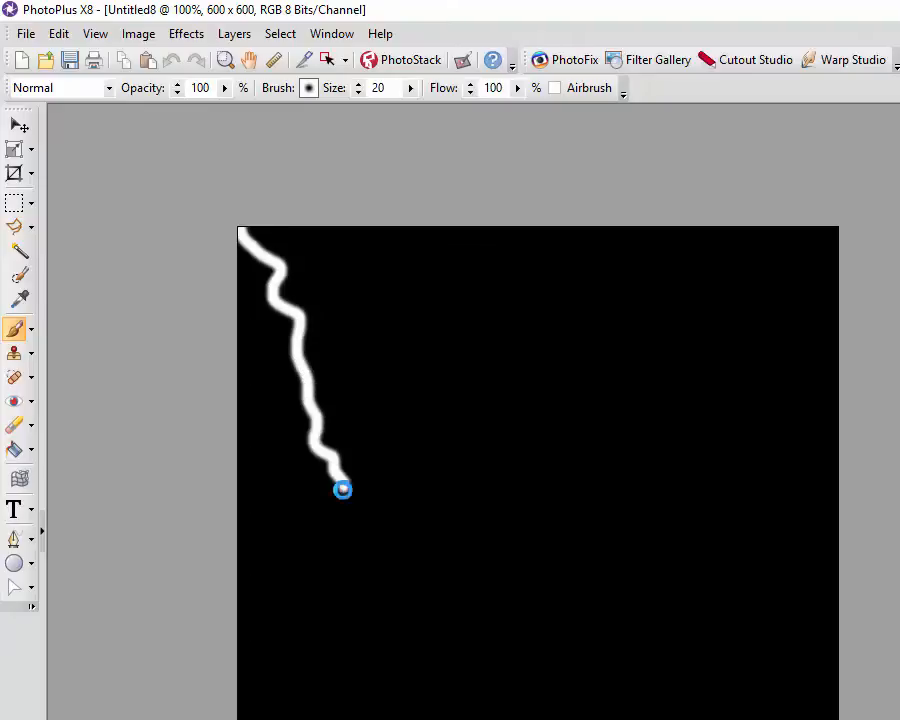
pyautogui.moveTo(306, 339)
pyautogui.mouseDown()
pyautogui.moveTo(357, 379)
pyautogui.moveTo(453, 408)
pyautogui.moveTo(525, 405)
pyautogui.moveTo(594, 430)
pyautogui.mouseUp()
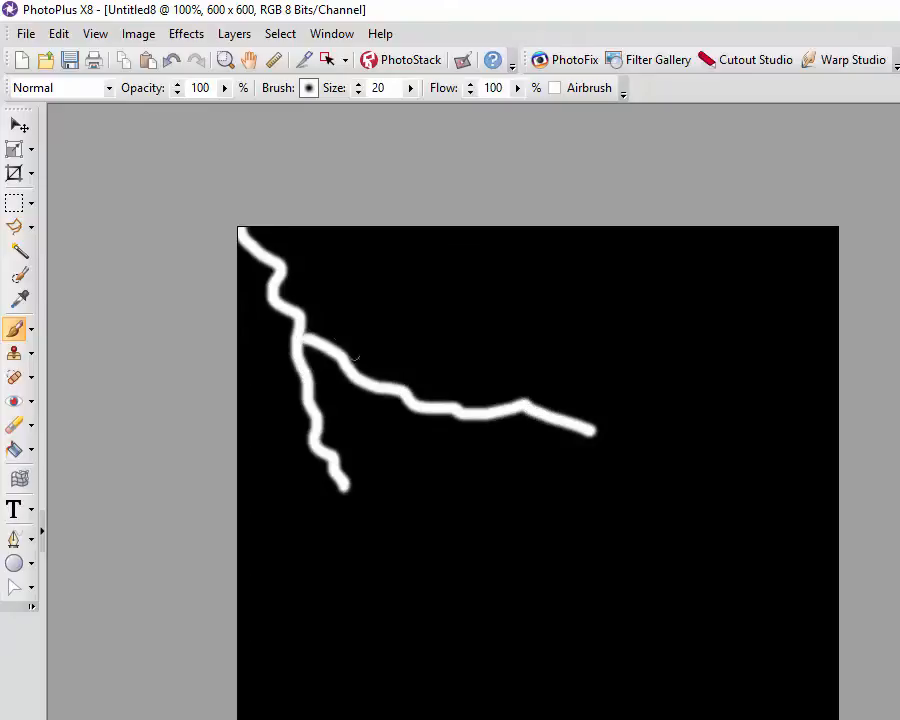
pyautogui.moveTo(287, 310)
pyautogui.mouseDown()
pyautogui.moveTo(392, 316)
pyautogui.moveTo(597, 363)
pyautogui.moveTo(665, 390)
pyautogui.mouseUp()
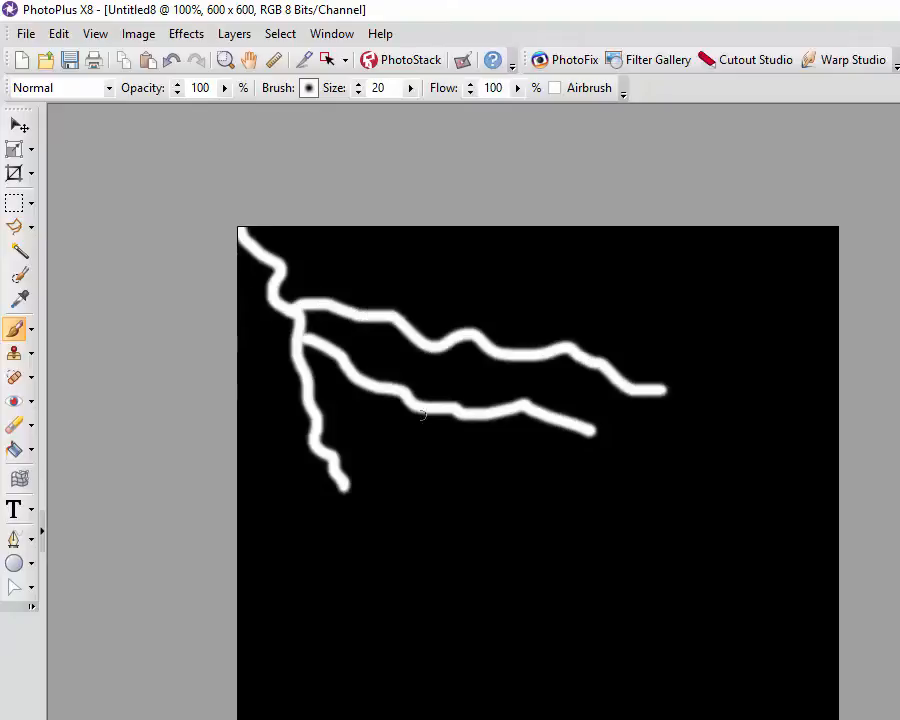
pyautogui.moveTo(304, 411)
pyautogui.mouseDown()
pyautogui.moveTo(284, 449)
pyautogui.moveTo(265, 541)
pyautogui.mouseUp()
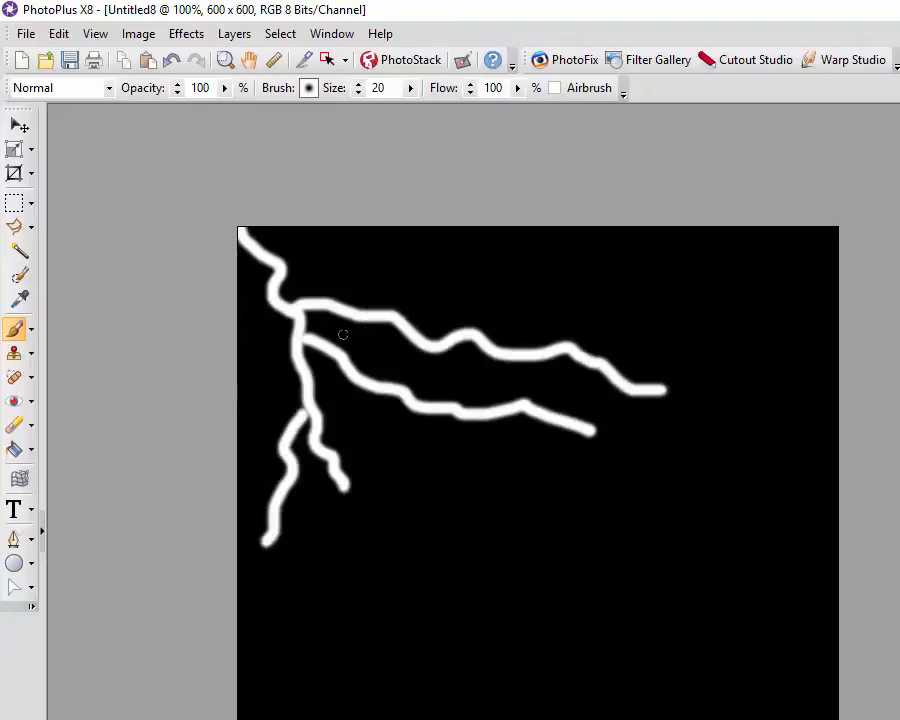
# Soften the new four-branch lightning bolt with a Gaussian Blur of radius 2.1.
pyautogui.click(199, 40)
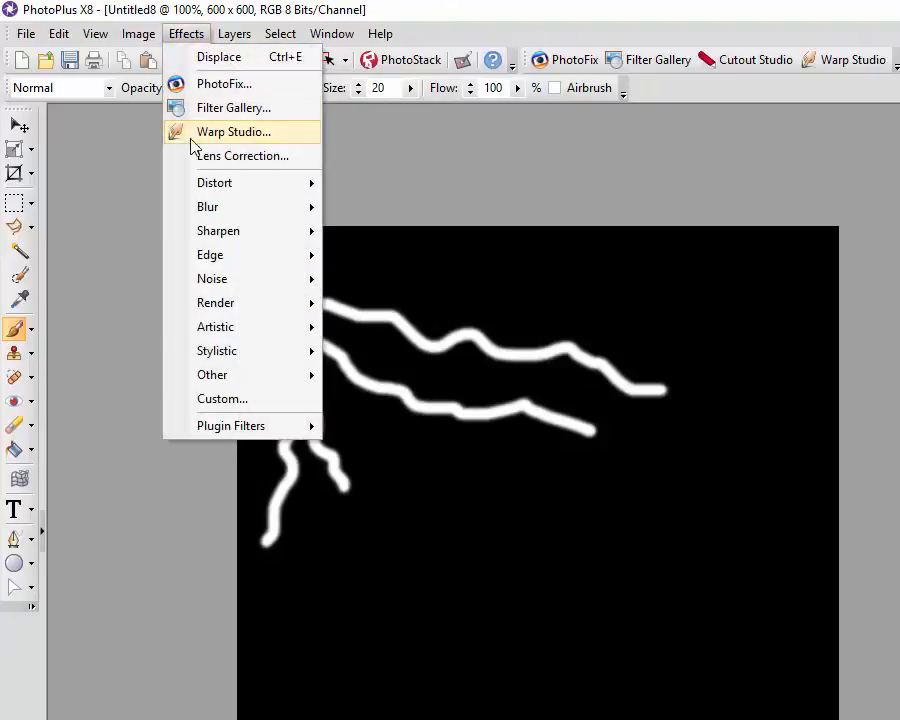
pyautogui.moveTo(271, 208)
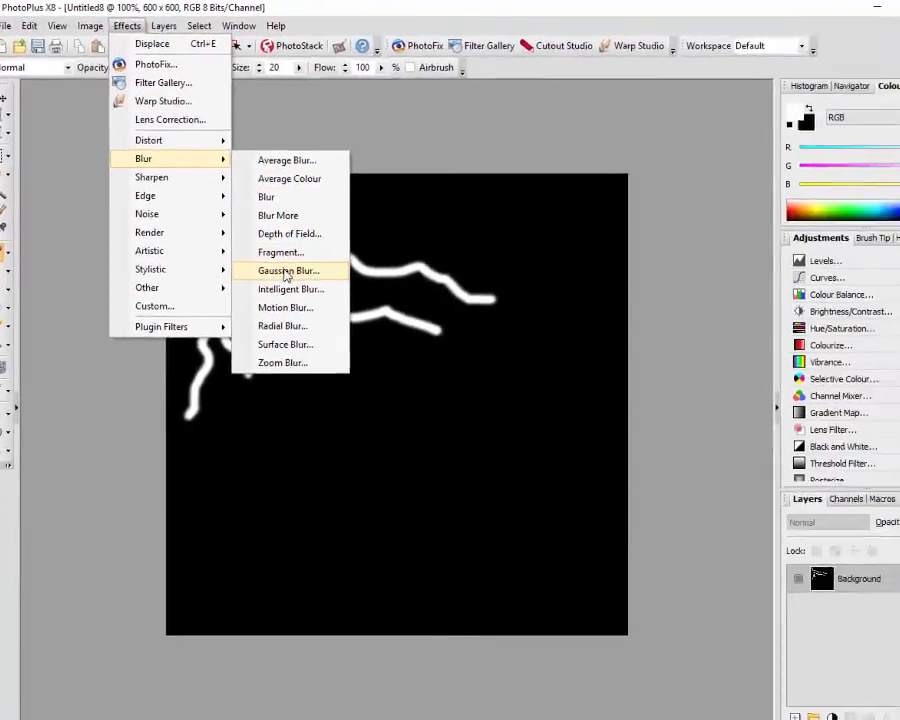
pyautogui.click(287, 271)
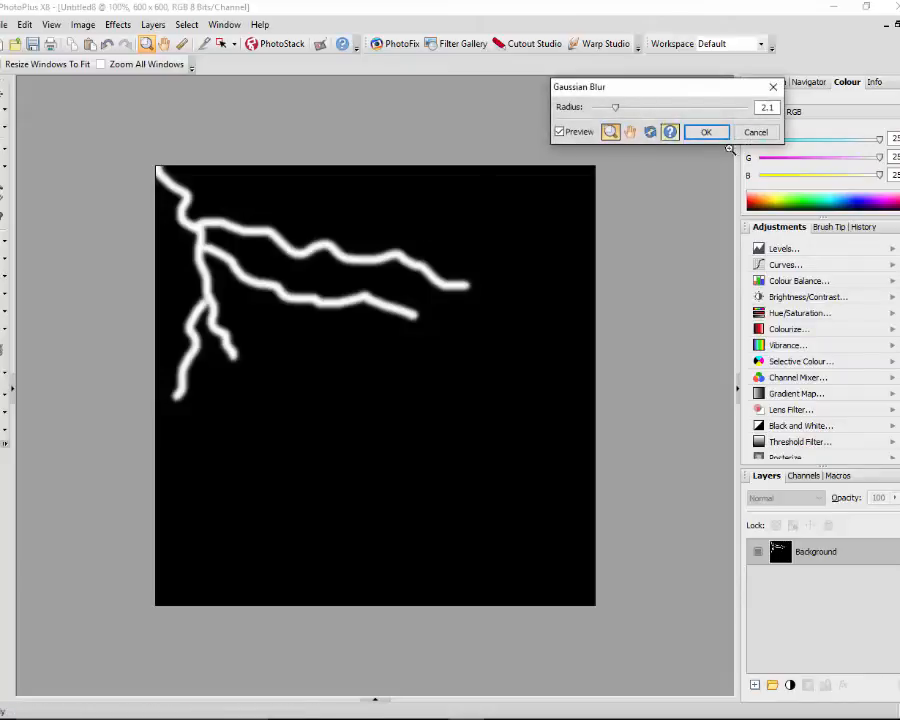
pyautogui.click(706, 134)
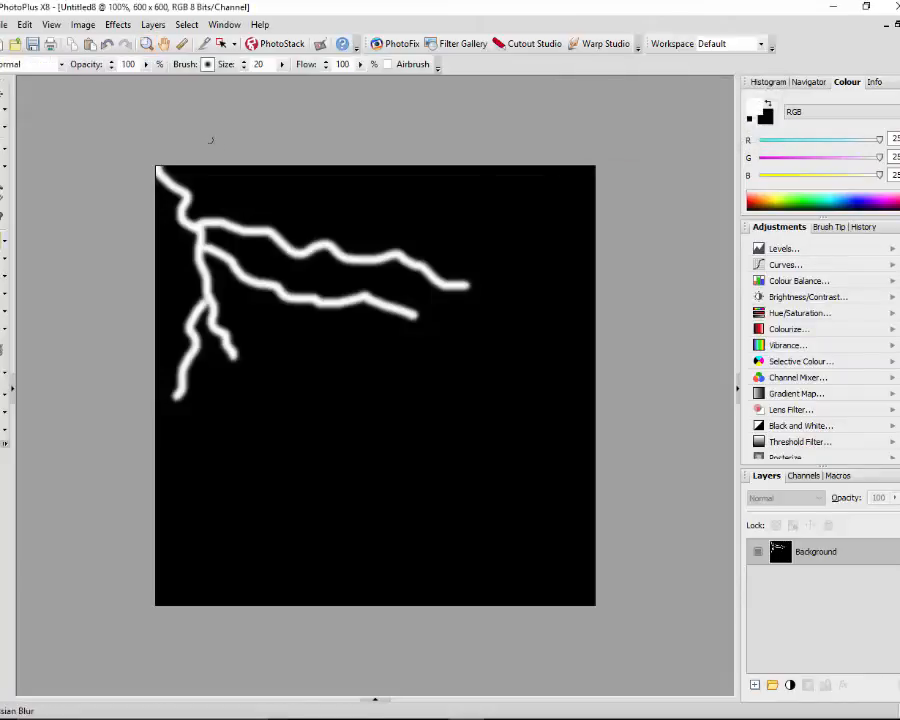
# Distort the blurred four-branch bolt with Displace, using the current pattern and a scale of 5 horizontally and 11 vertically.
pyautogui.click(118, 25)
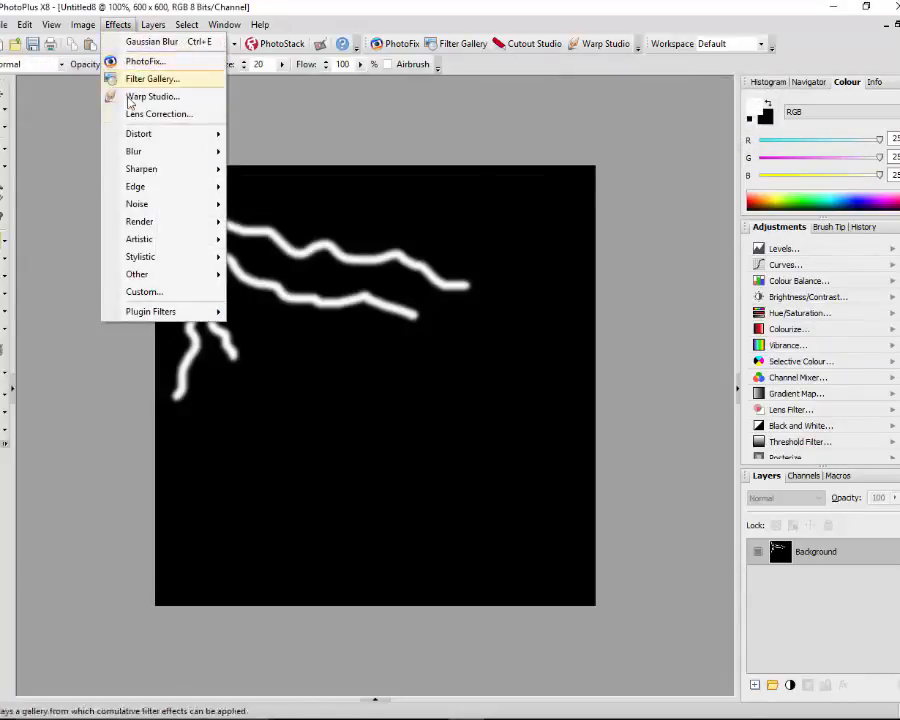
pyautogui.moveTo(218, 135)
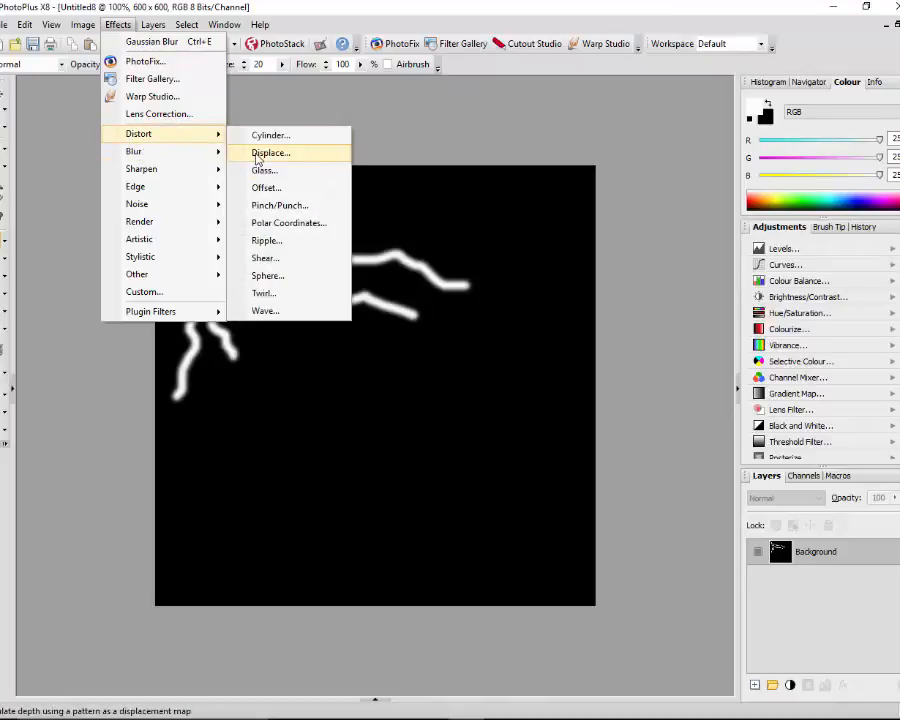
pyautogui.click(255, 155)
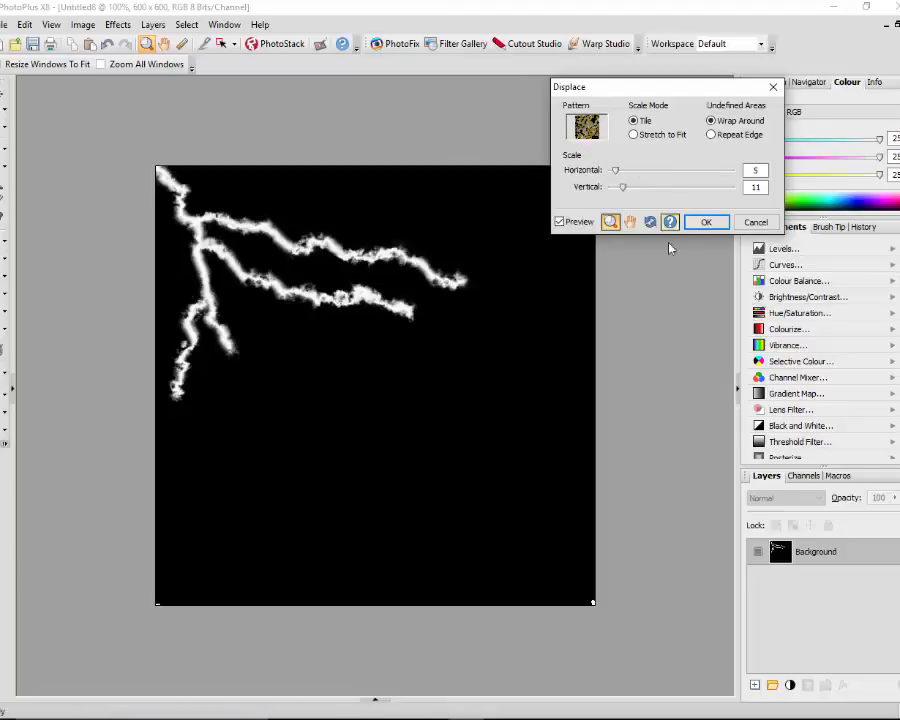
pyautogui.click(706, 223)
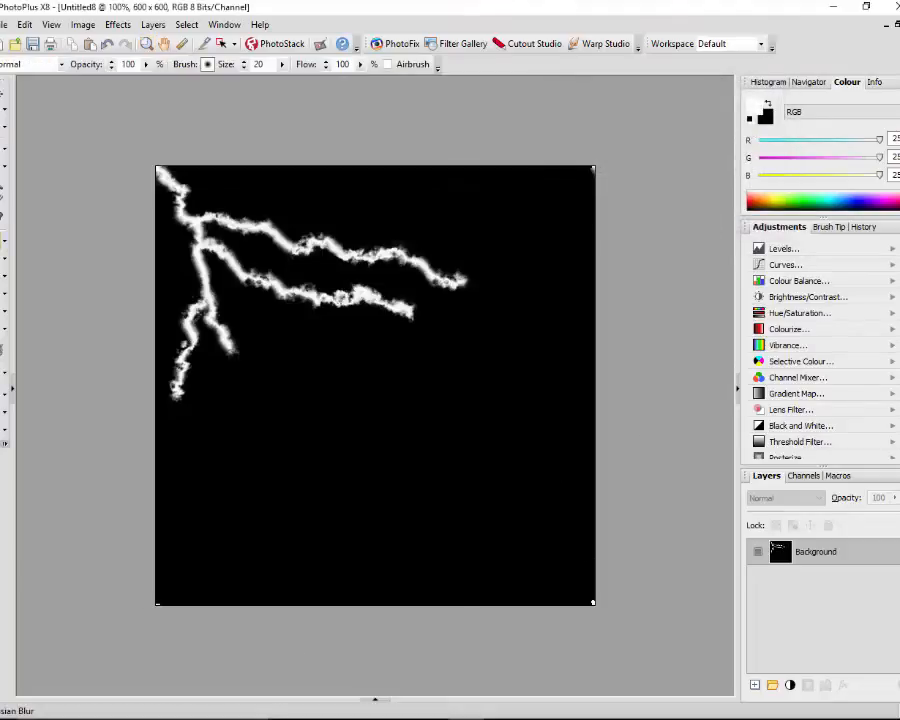
# Show the open documents and compare the lightning bolts in Untitled6, Untitled7 and Untitled8.
pyautogui.click(375, 703)
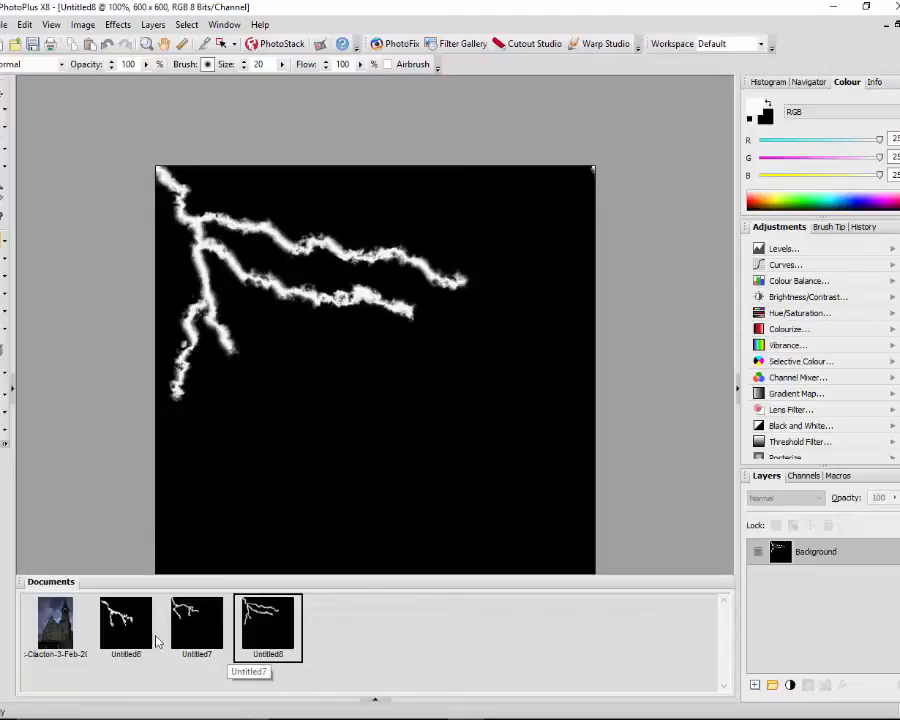
pyautogui.click(180, 630)
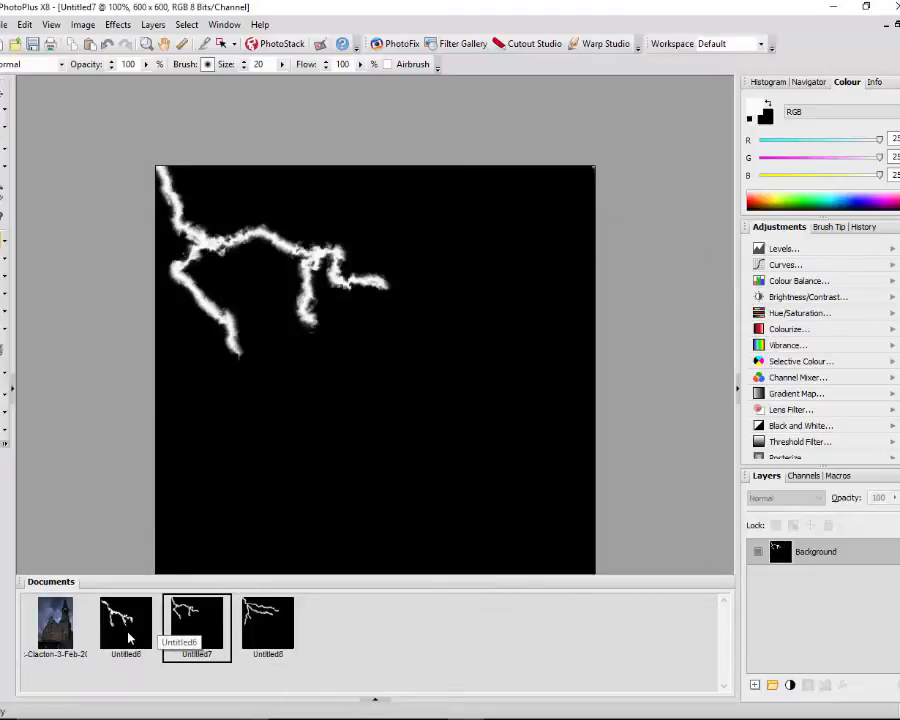
pyautogui.click(126, 630)
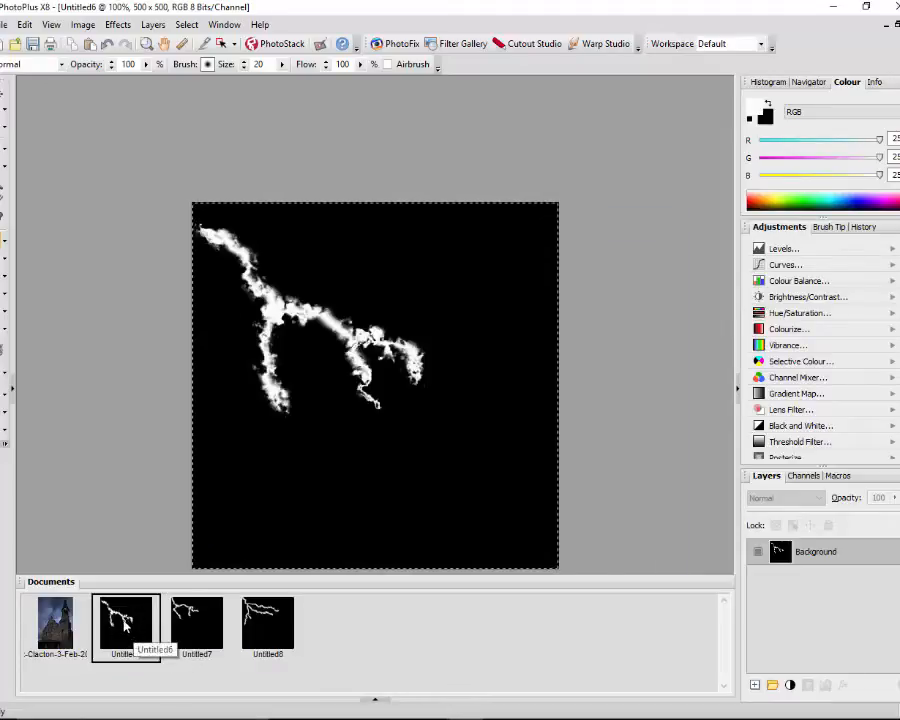
pyautogui.click(209, 624)
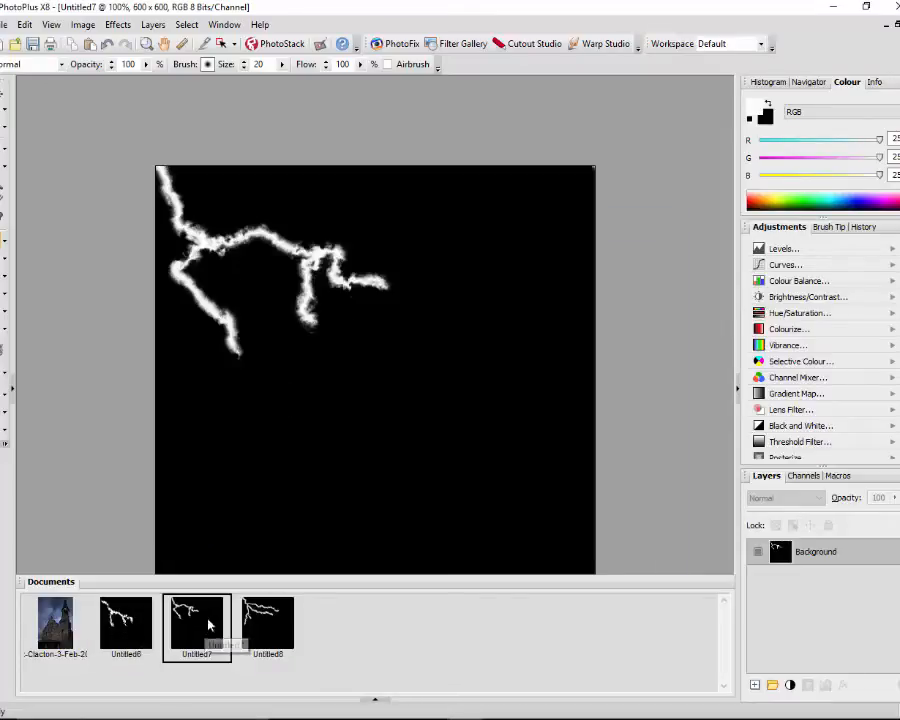
pyautogui.click(269, 632)
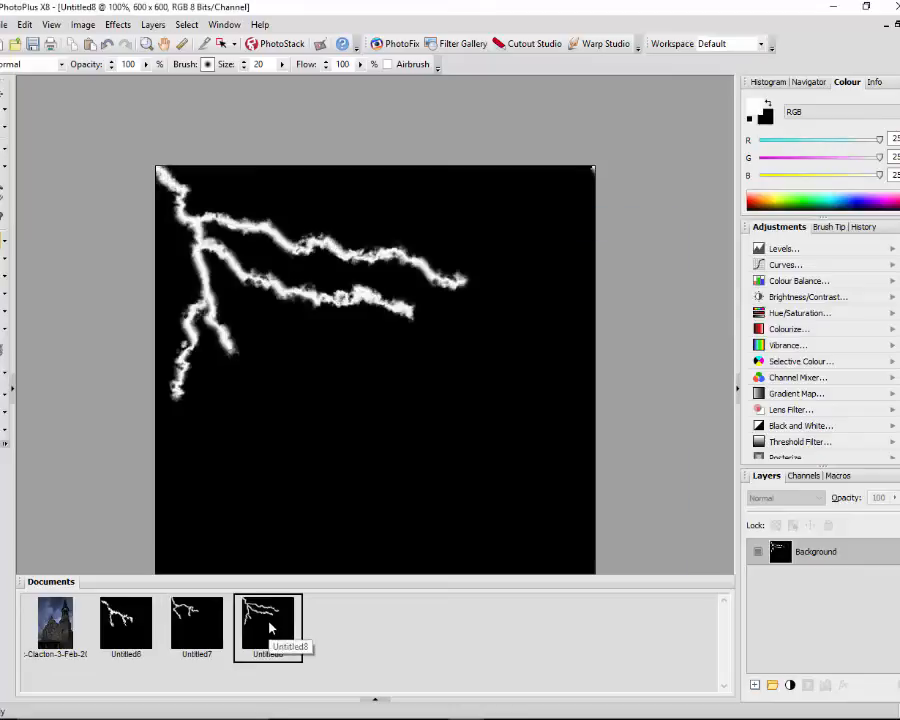
# Select the entire Untitled7 lightning image and copy it.
pyautogui.rightClick(193, 629)
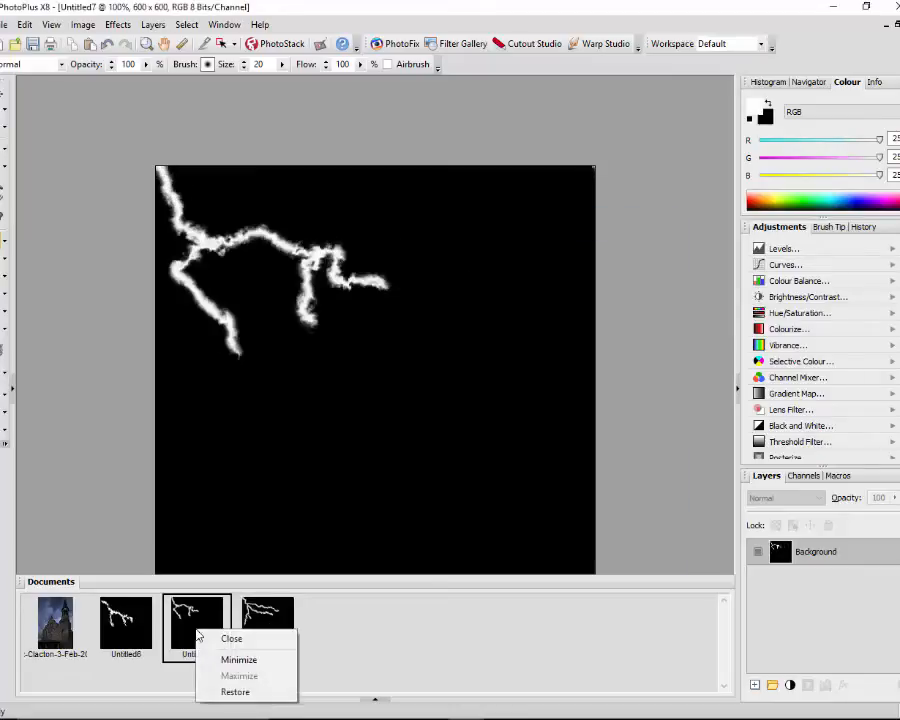
pyautogui.press('Escape')
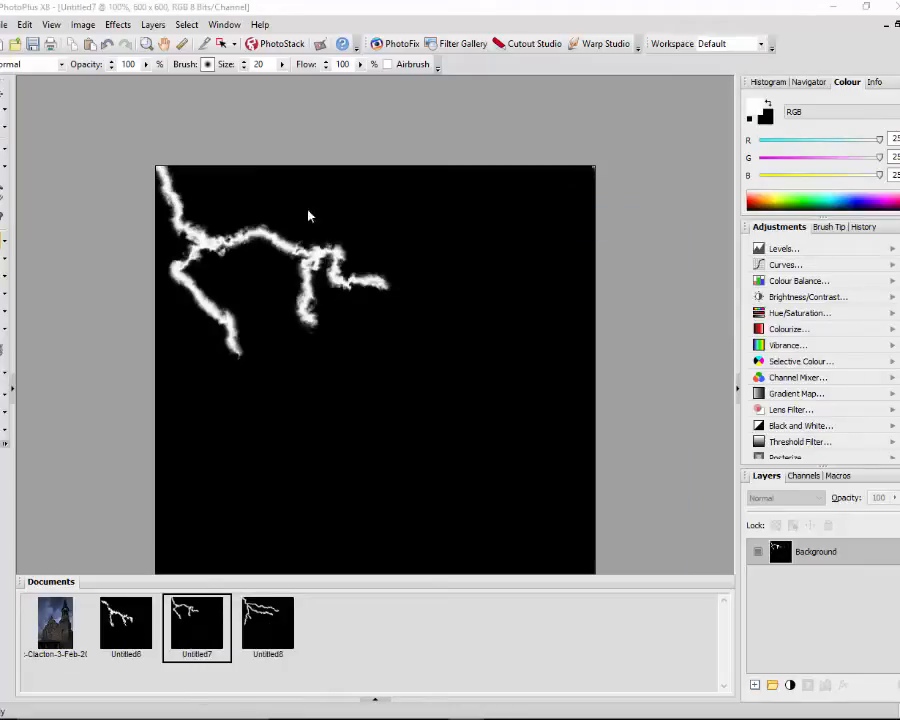
pyautogui.click(186, 25)
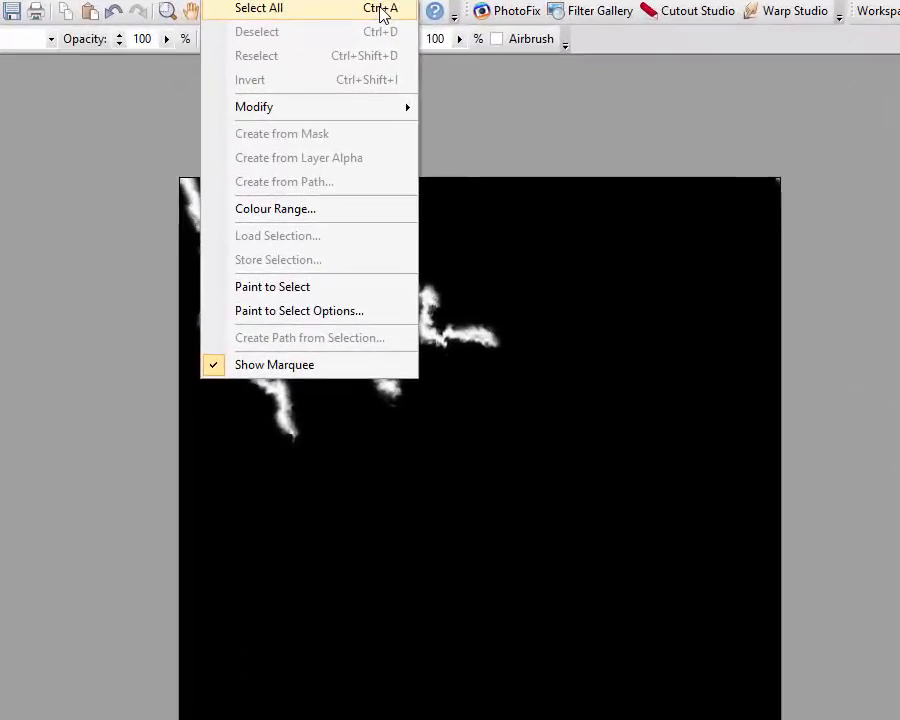
pyautogui.click(230, 47)
pyautogui.click(303, 43)
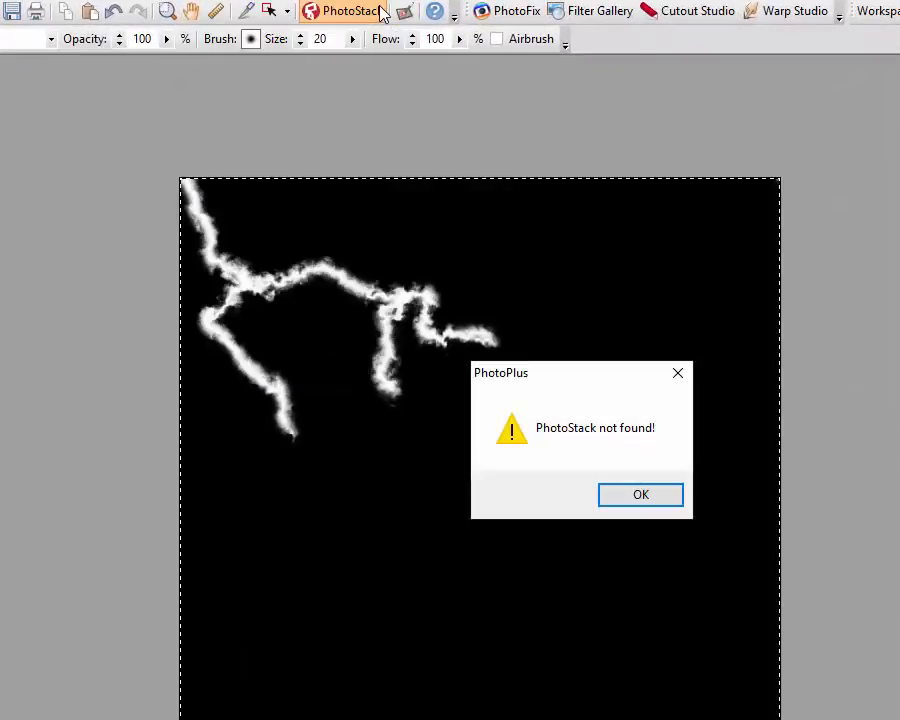
pyautogui.click(676, 496)
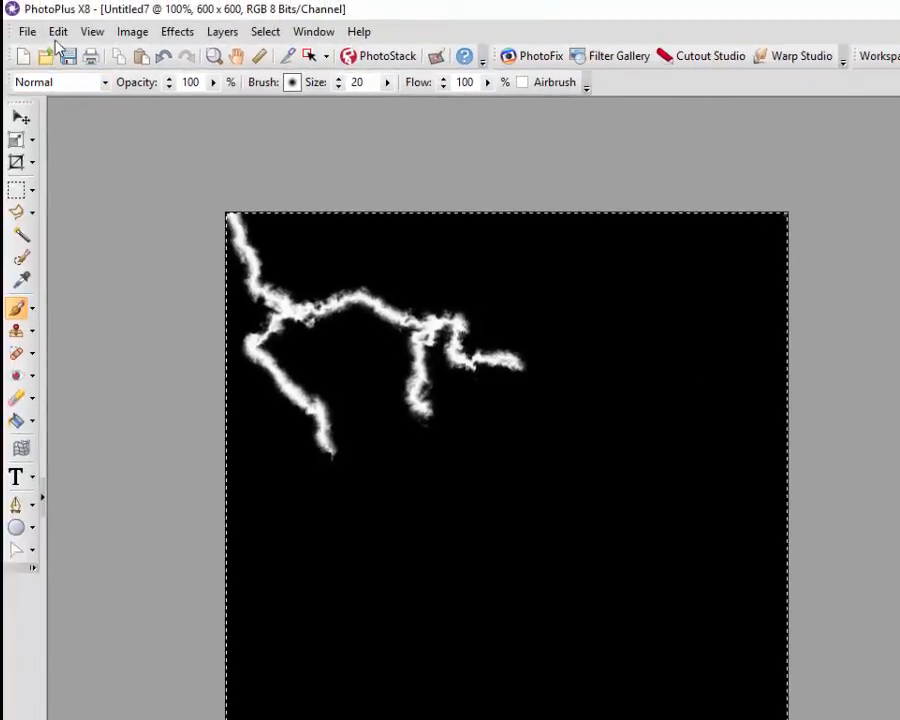
pyautogui.click(58, 31)
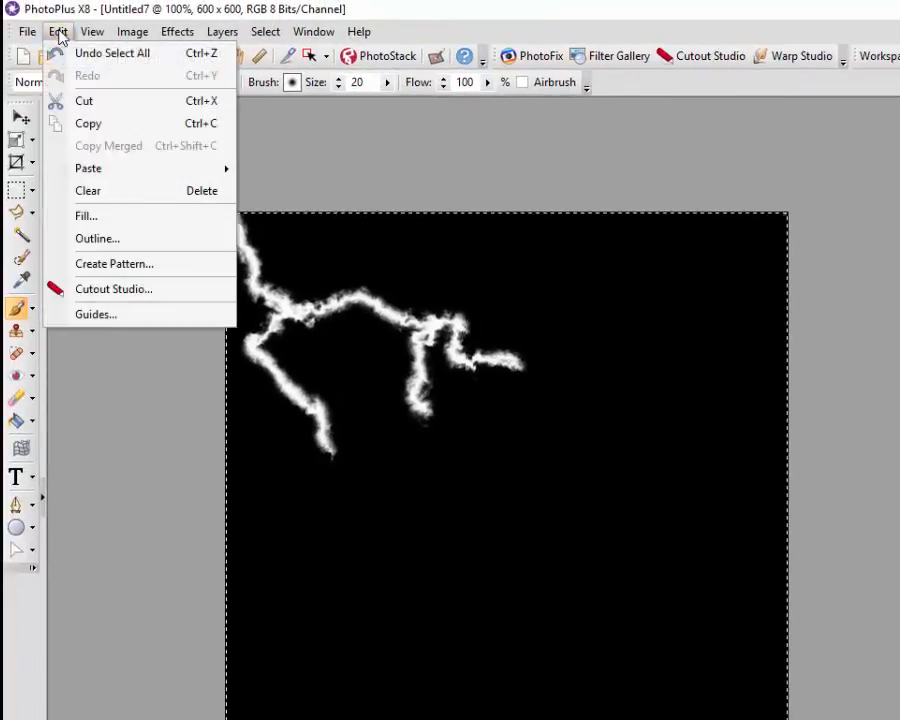
pyautogui.click(88, 124)
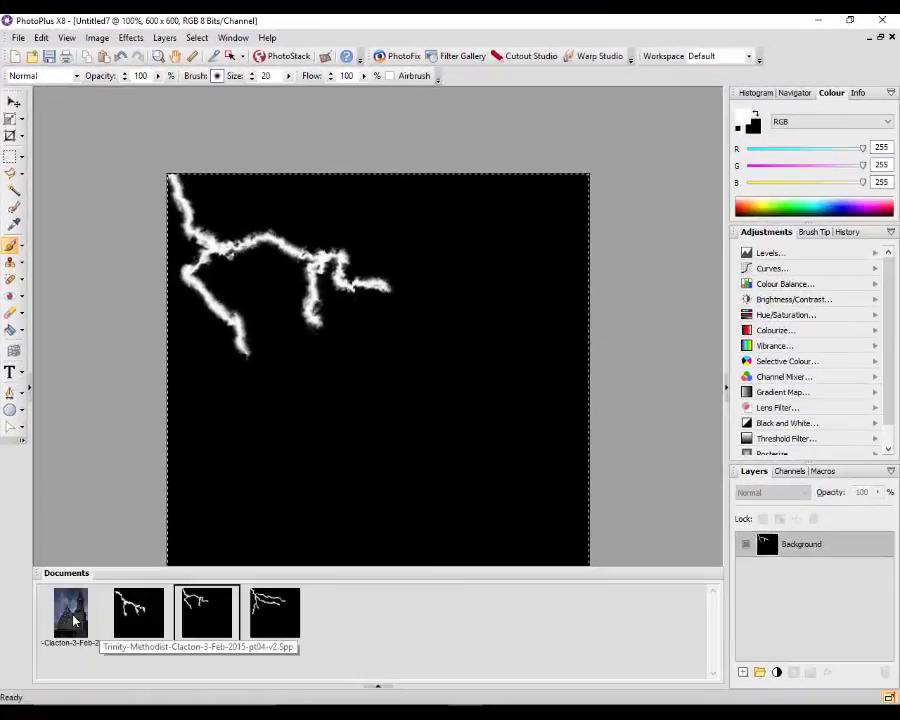
# Switch to the church photo and paste the copied Untitled7 lightning as a new layer.
pyautogui.click(82, 694)
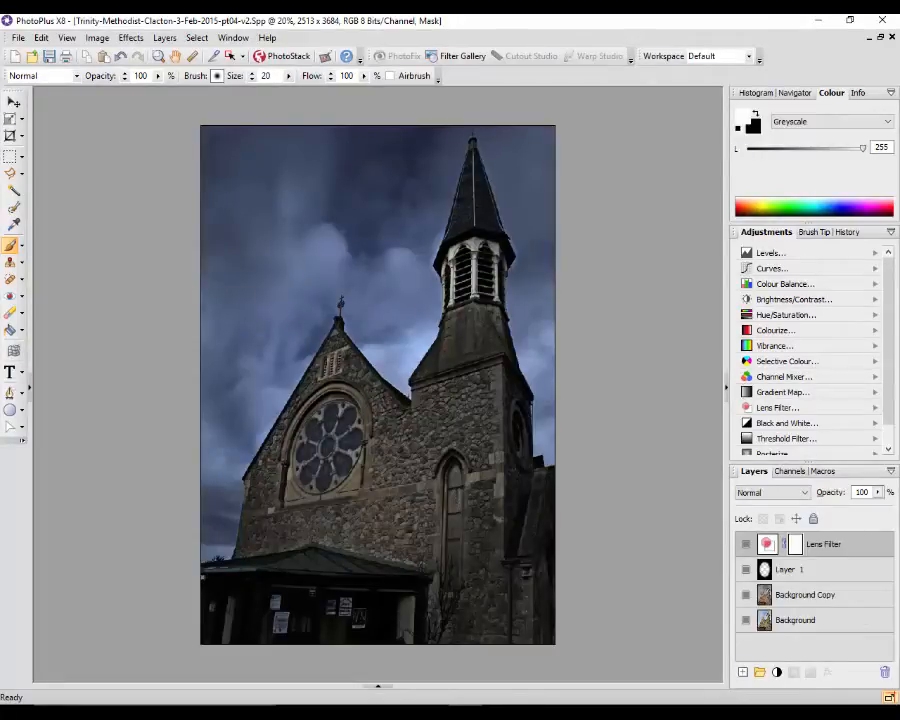
pyautogui.click(41, 38)
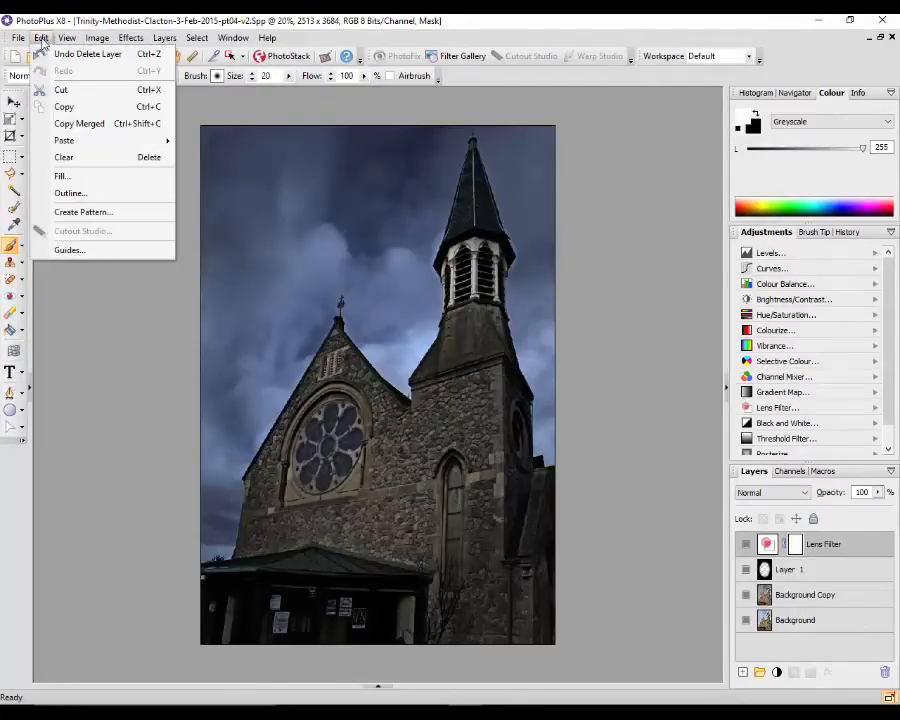
pyautogui.moveTo(80, 143)
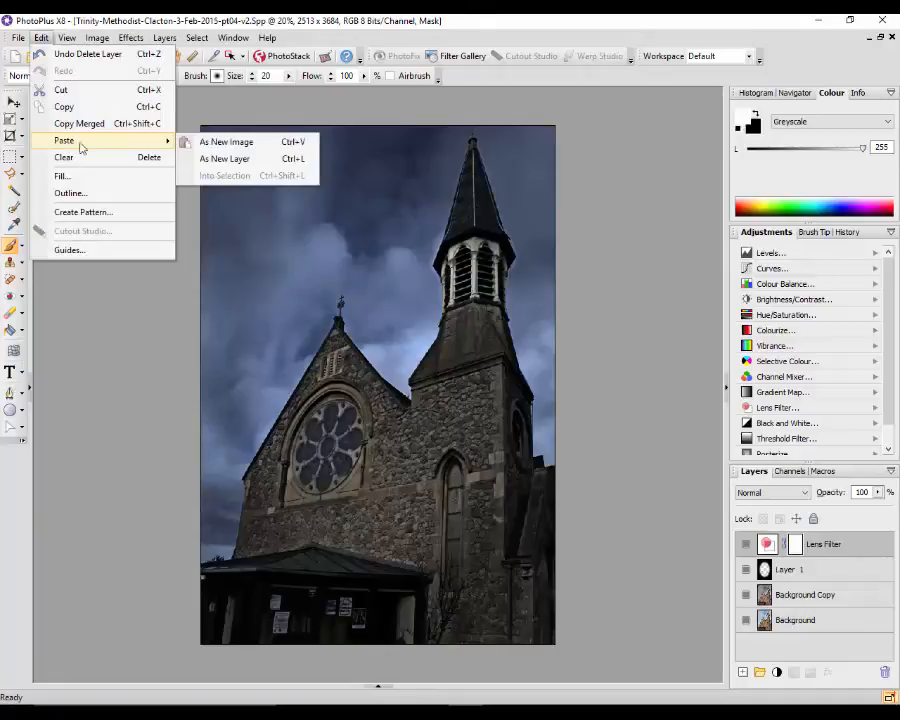
pyautogui.click(203, 162)
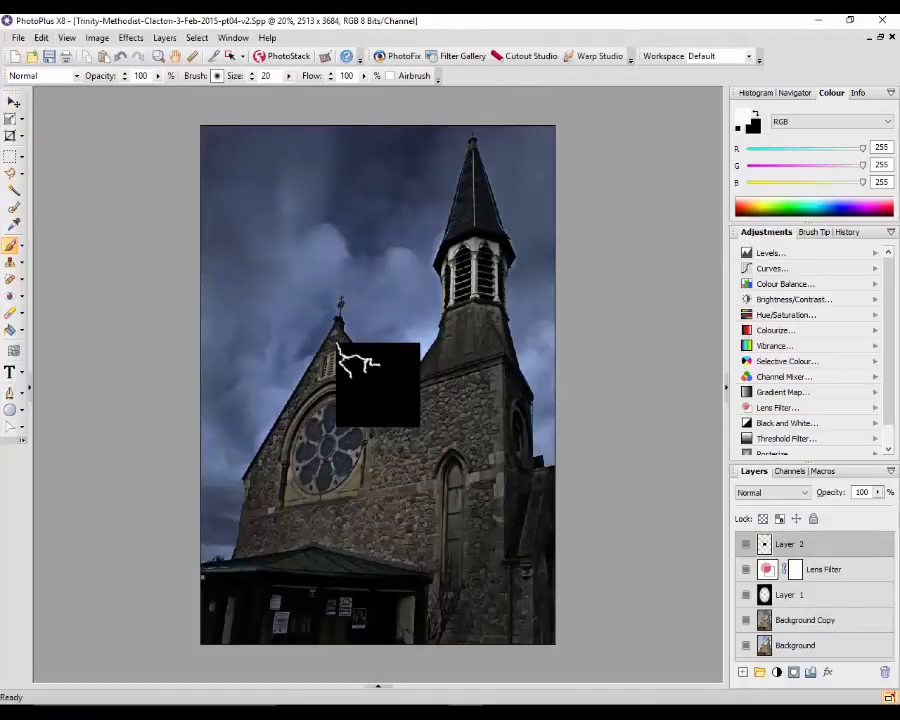
# Move the pasted lightning layer into the top-left corner of the church photo's sky and hide that layer.
pyautogui.click(14, 102)
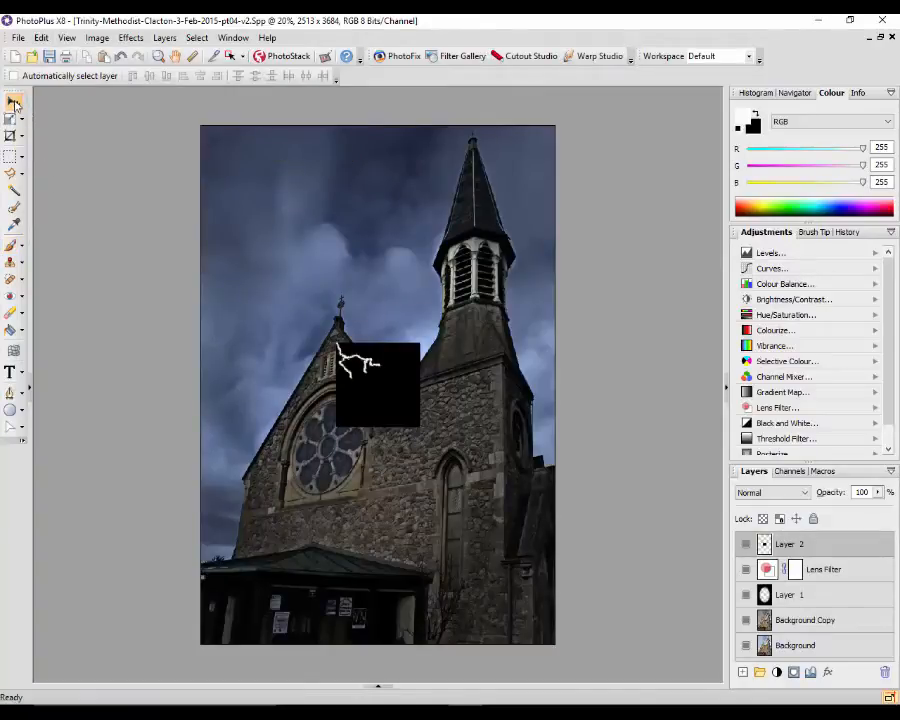
pyautogui.moveTo(375, 392); pyautogui.dragTo(244, 184)
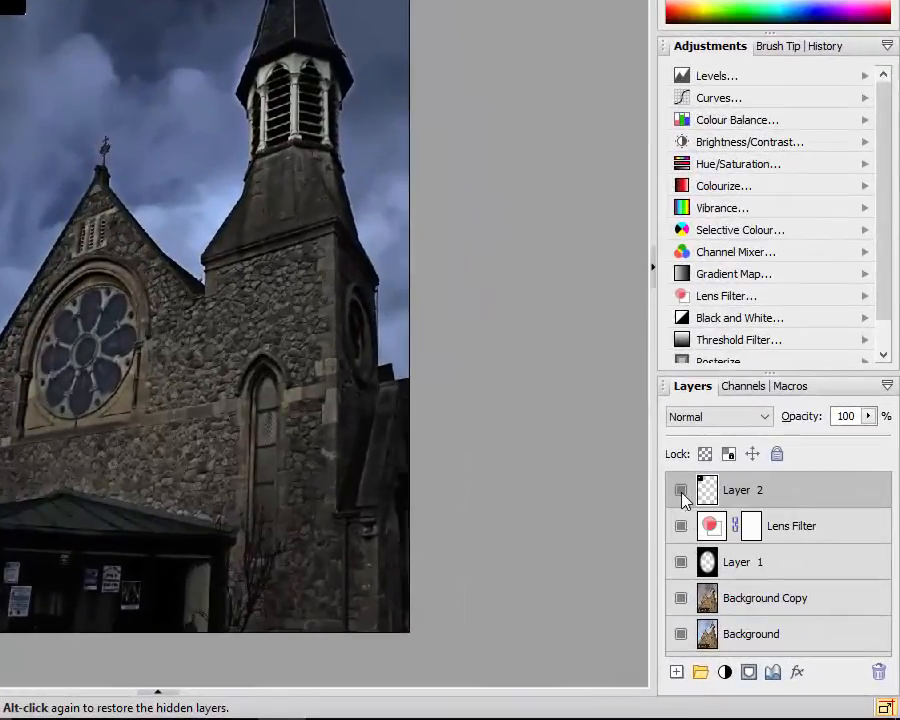
pyautogui.click(681, 492)
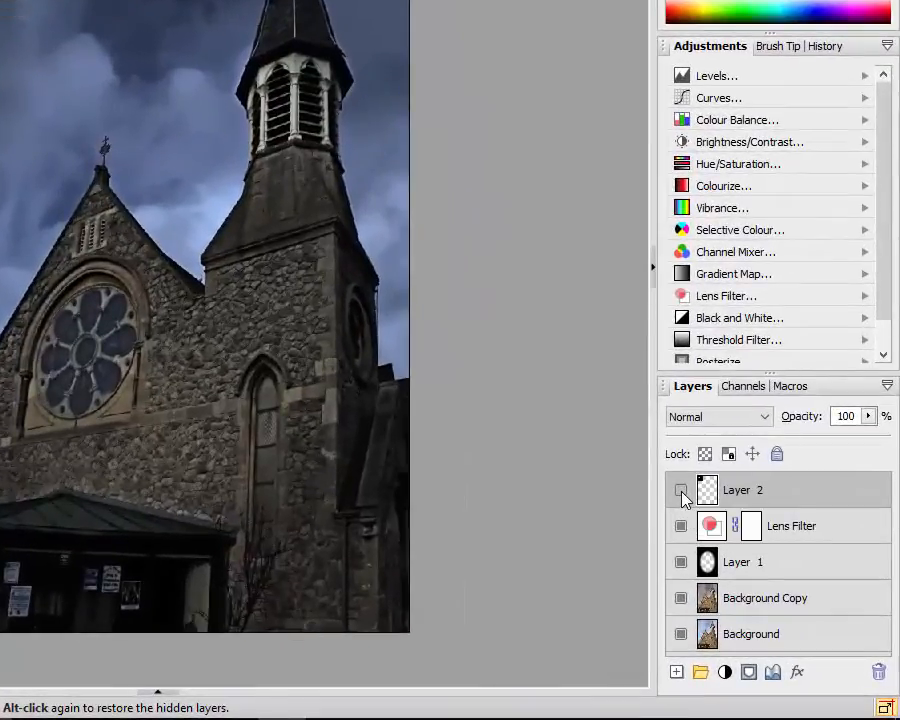
# Switch to the Untitled8 lightning image, select all of it and copy it.
pyautogui.click(157, 694)
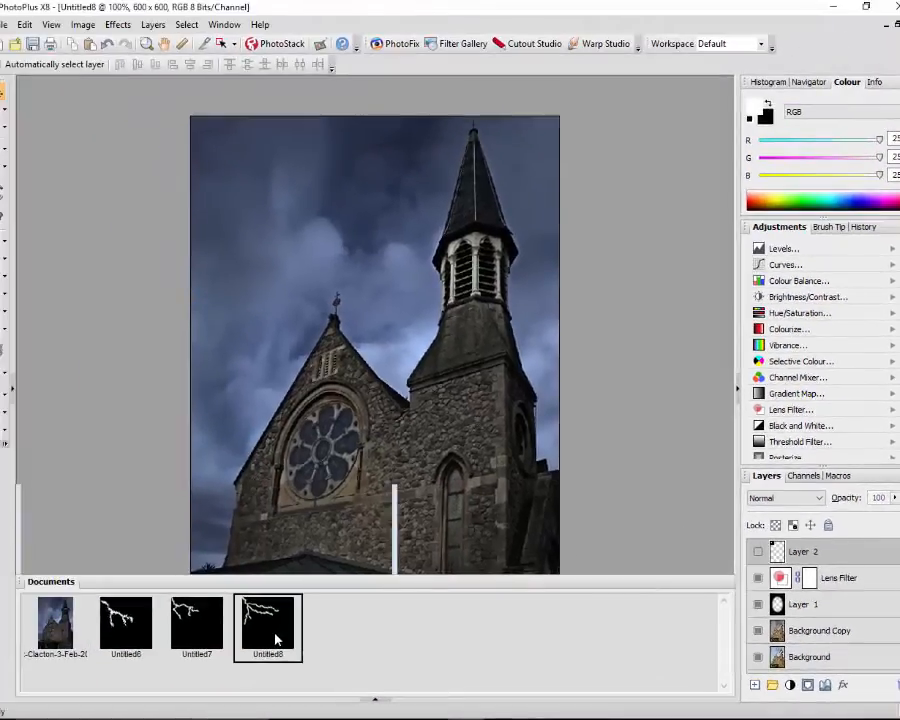
pyautogui.click(276, 640)
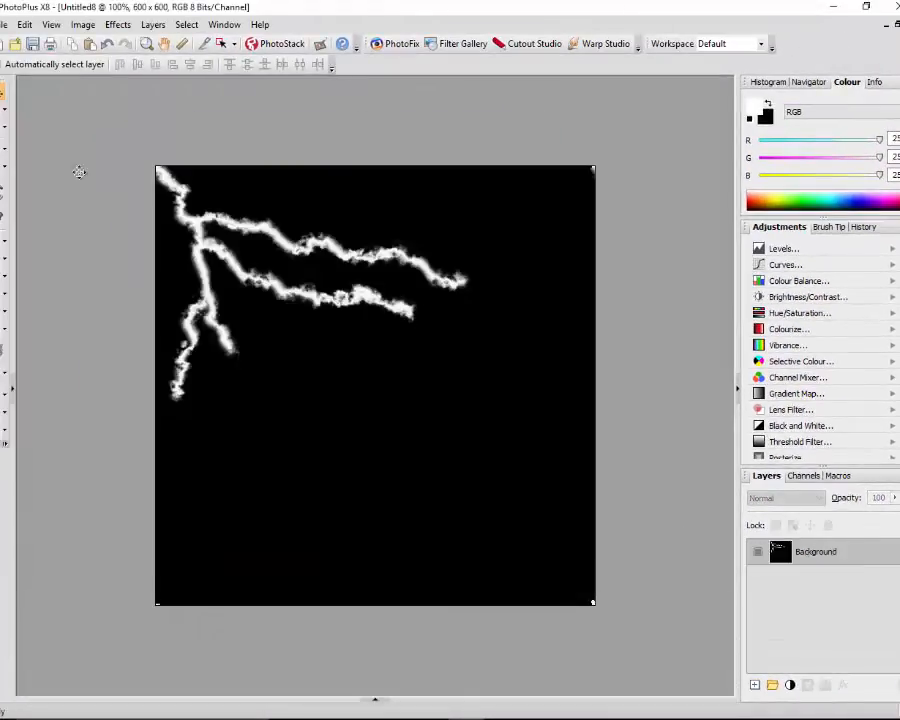
pyautogui.click(186, 24)
pyautogui.click(212, 41)
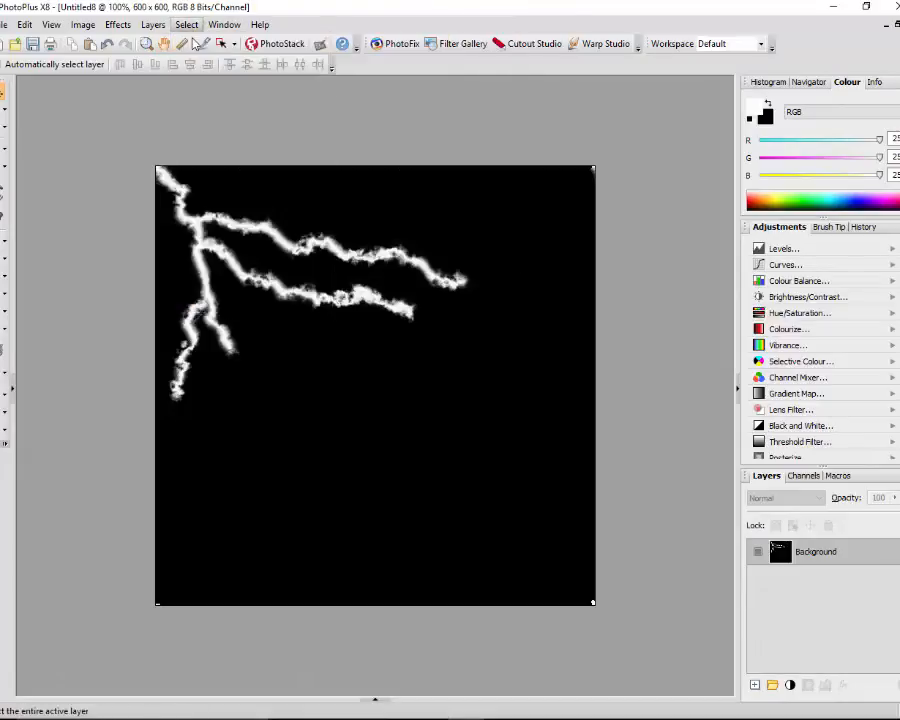
pyautogui.click(26, 26)
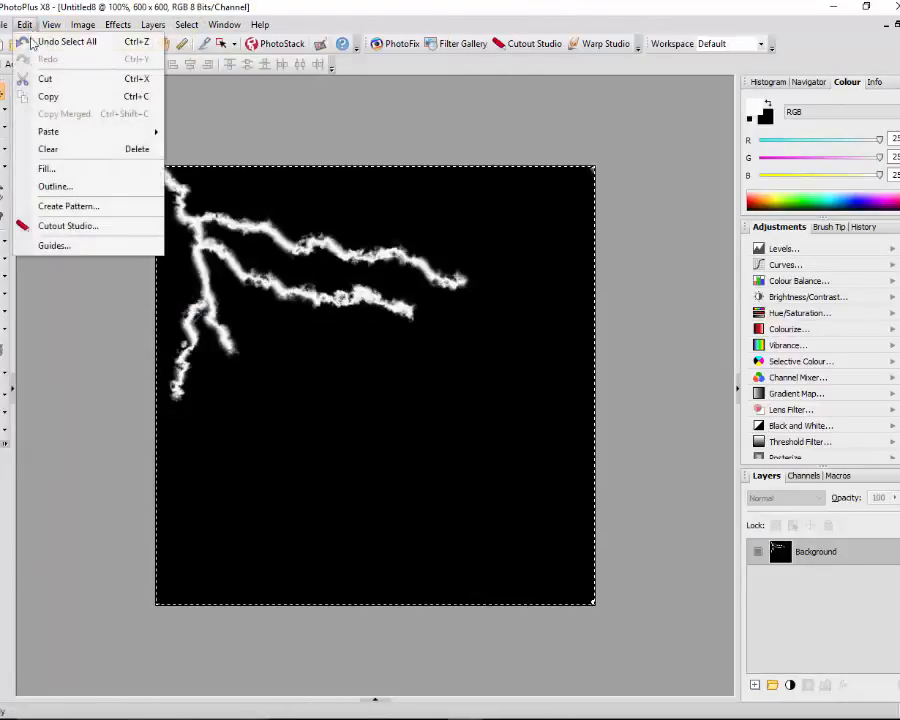
pyautogui.click(48, 96)
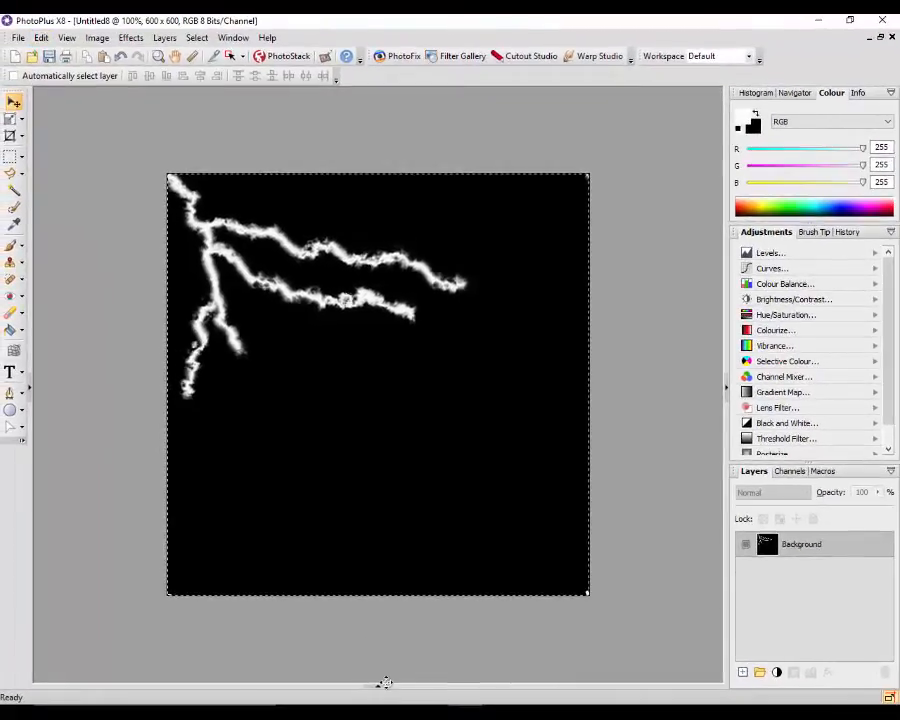
# Return to the church photo and paste the four-branch lightning from Untitled8 as another new layer.
pyautogui.click(378, 689)
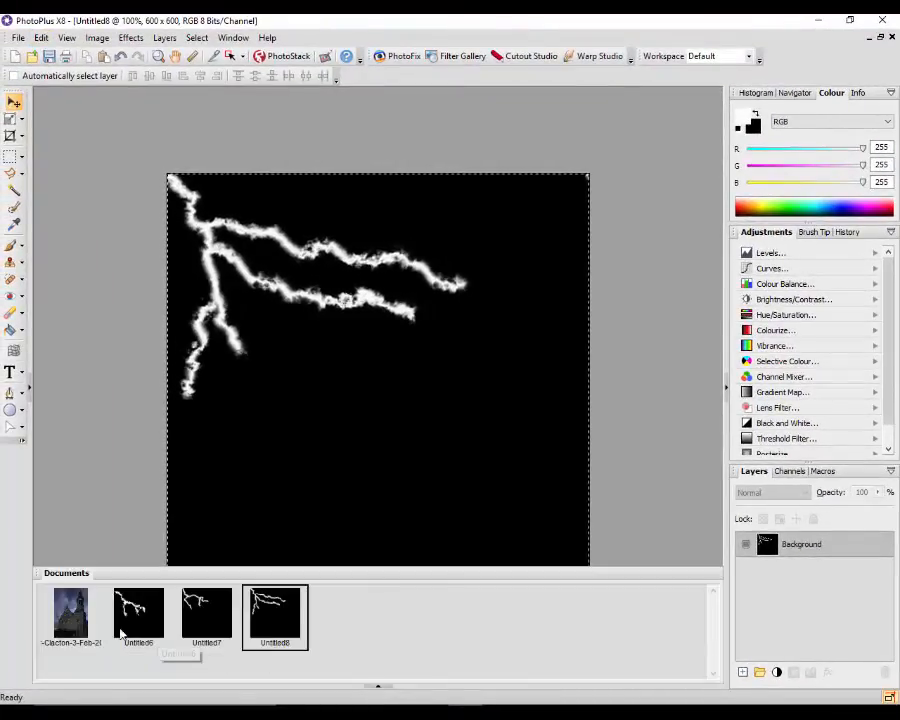
pyautogui.click(70, 612)
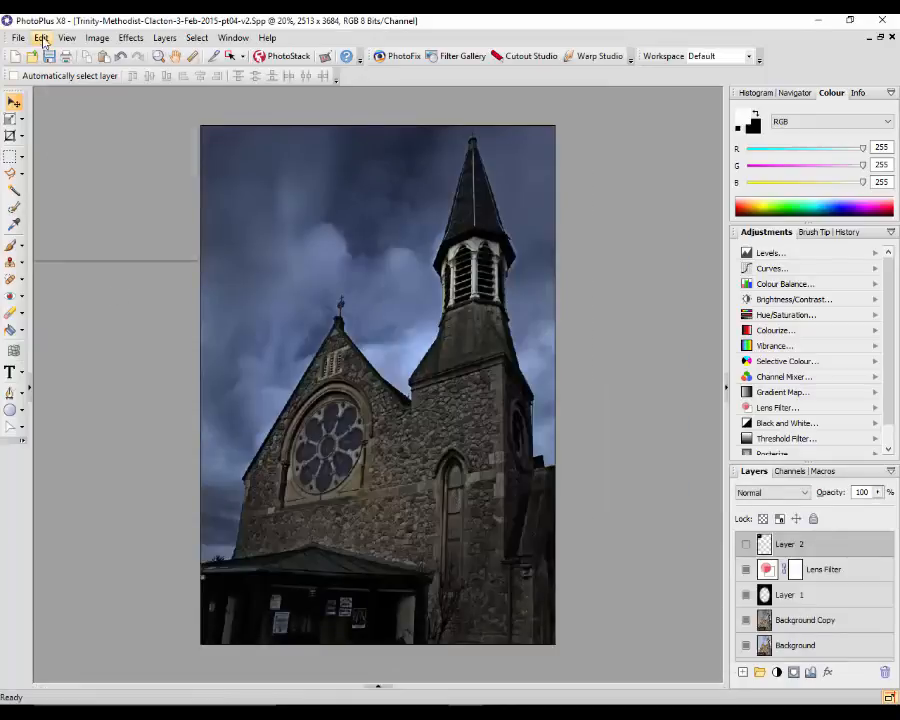
pyautogui.click(40, 38)
pyautogui.moveTo(98, 142)
pyautogui.click(240, 161)
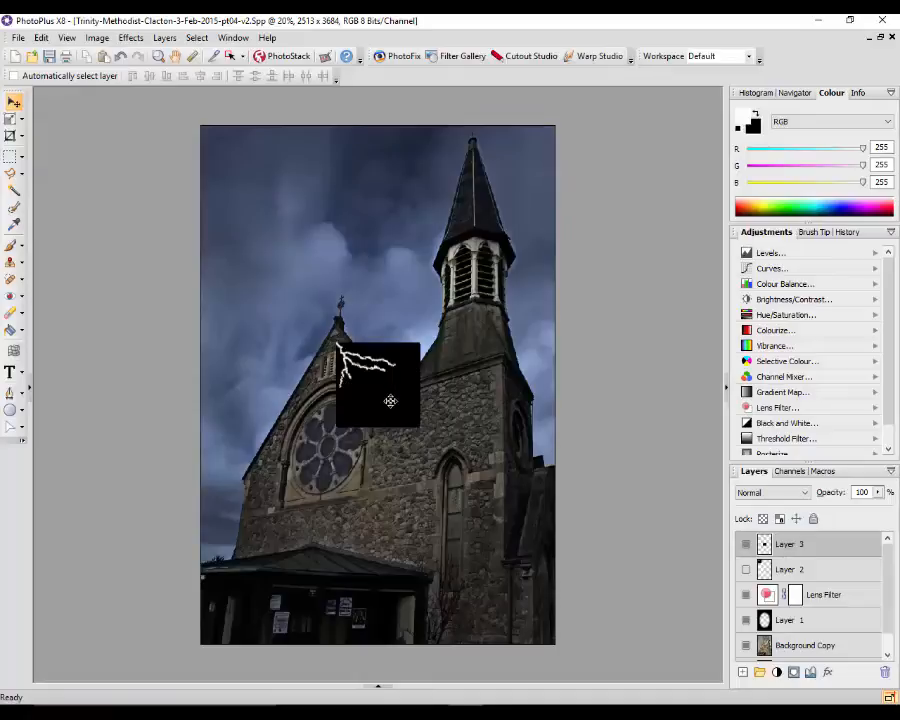
# Move Layer 3's lightning into the top-left corner of the church photo's sky, with Layer 2 hidden.
pyautogui.moveTo(389, 399); pyautogui.dragTo(257, 185)
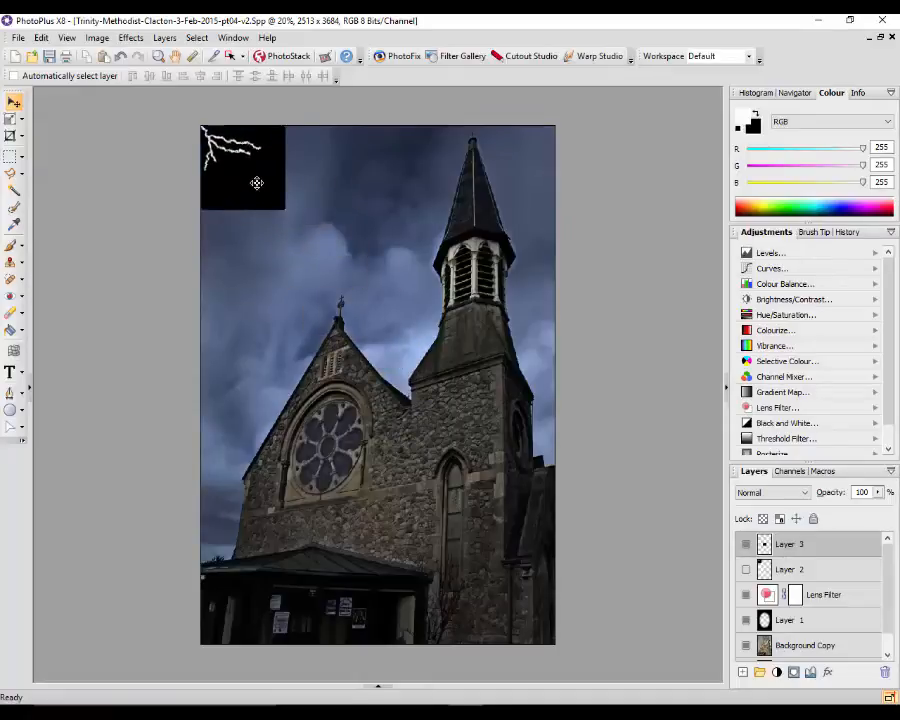
pyautogui.click(746, 572)
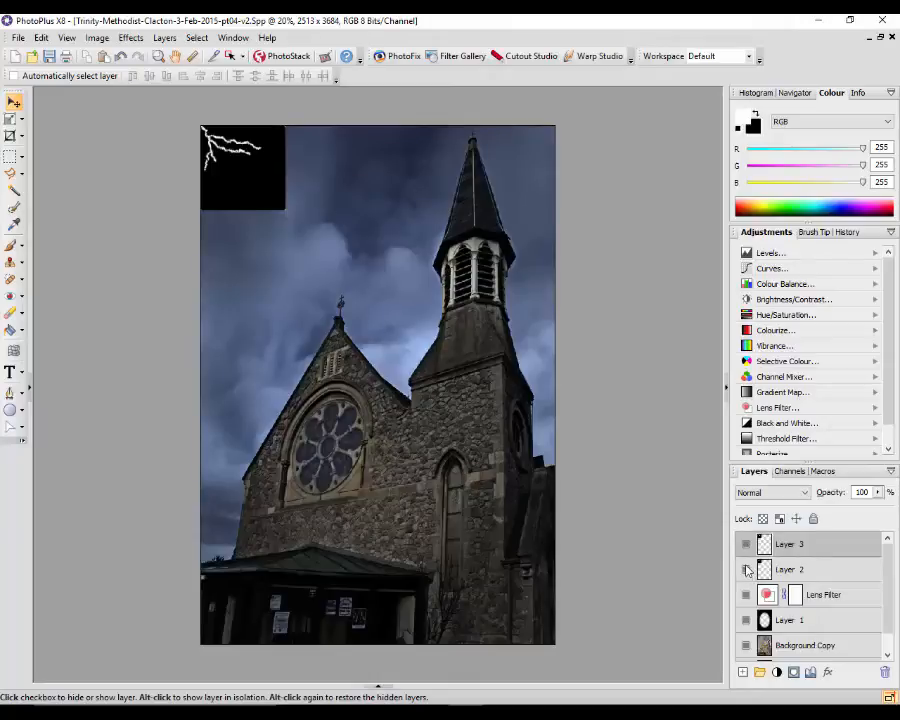
pyautogui.click(746, 570)
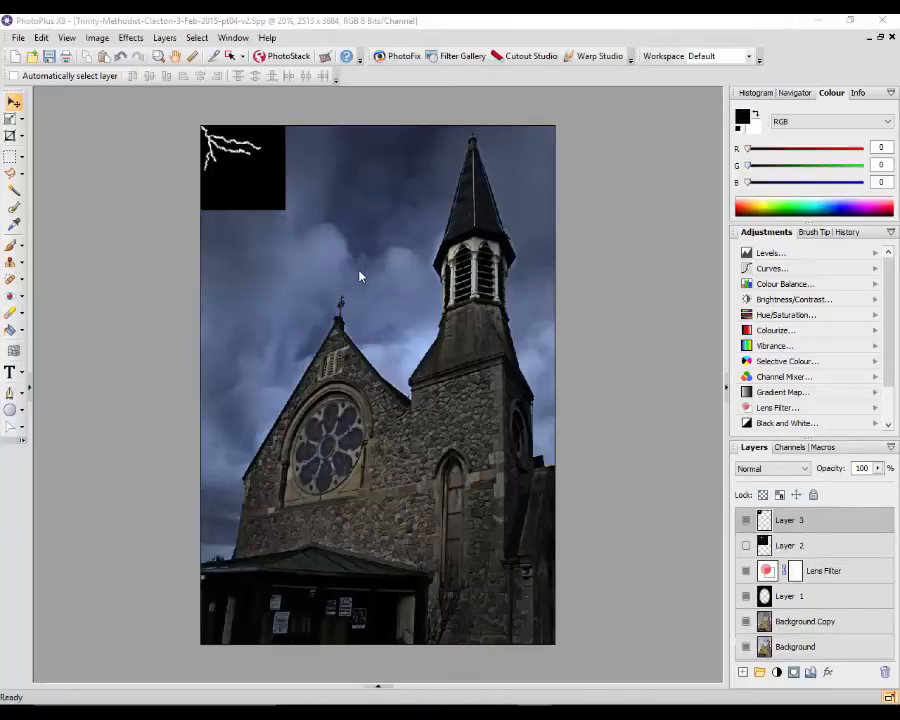
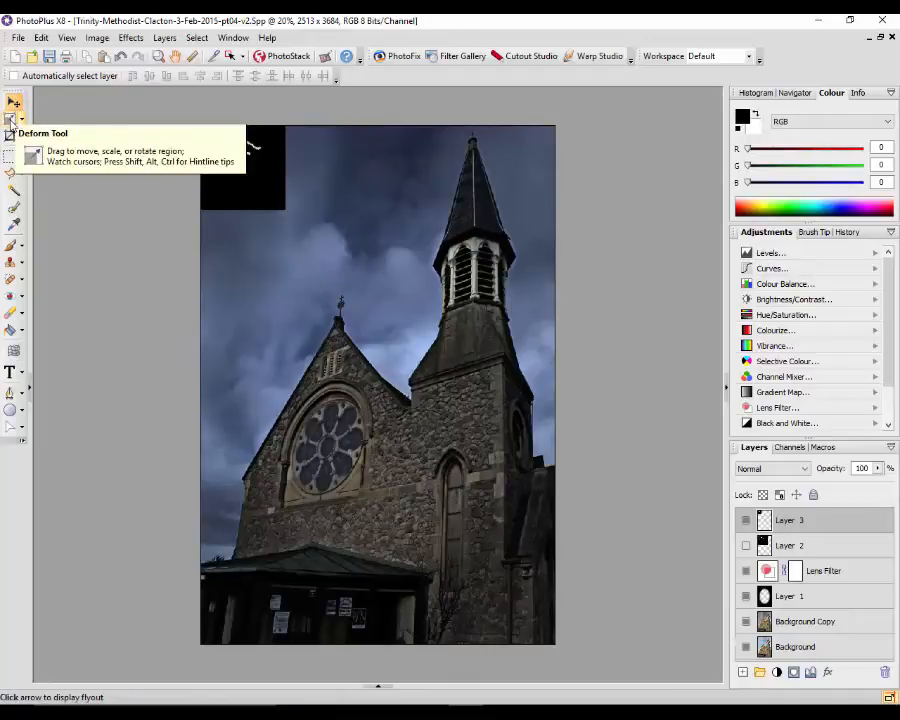
# Enlarge Layer 3's lightning across most of the sky with the Deform Tool and set its blend mode to Screen.
pyautogui.click(11, 121)
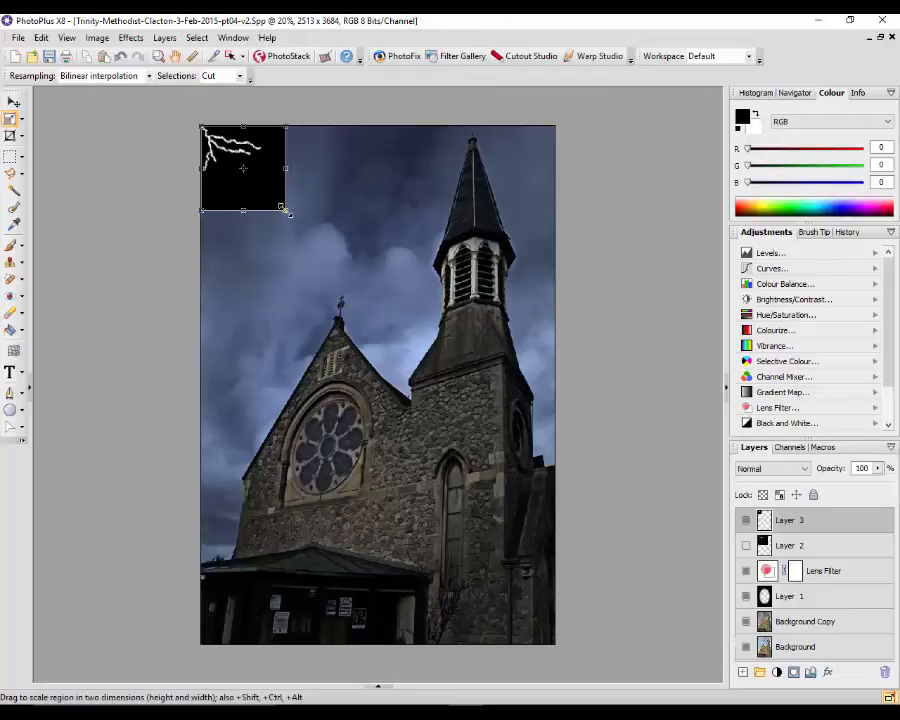
pyautogui.moveTo(285, 209); pyautogui.dragTo(497, 361)
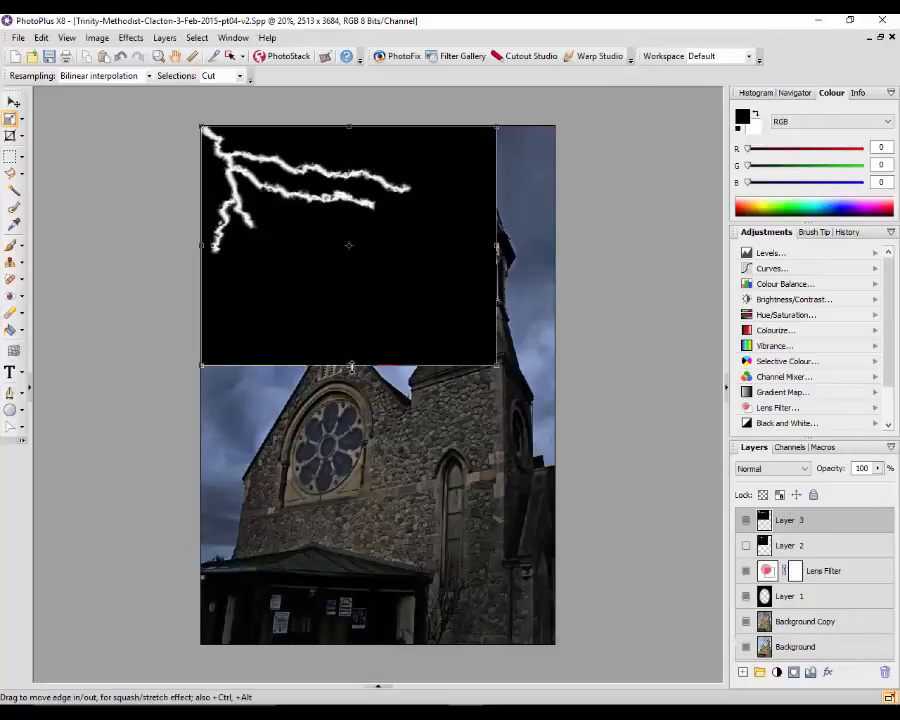
pyautogui.moveTo(350, 366); pyautogui.dragTo(351, 400)
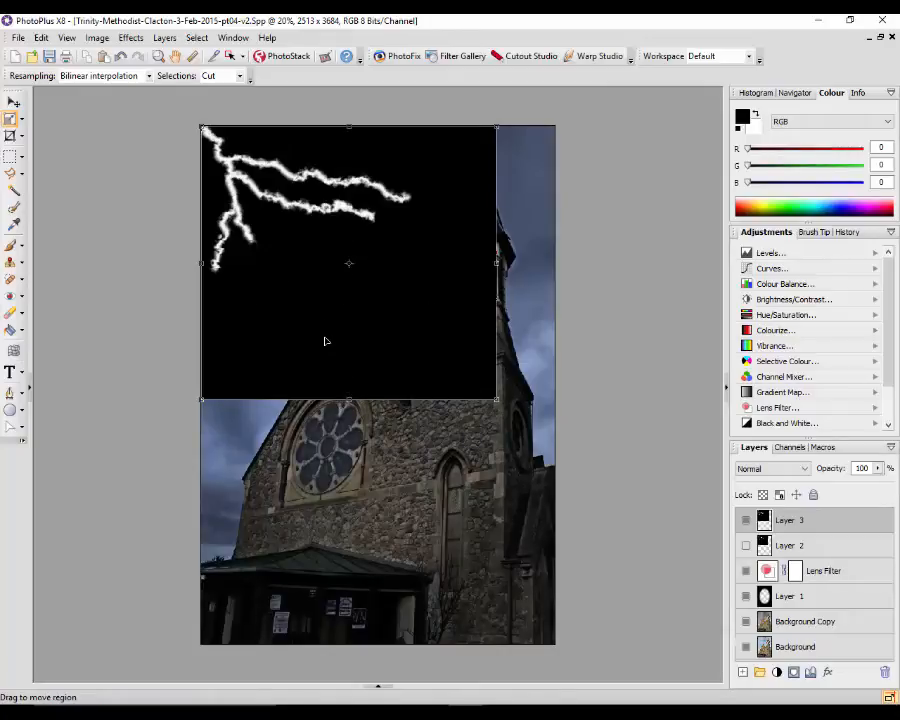
pyautogui.click(804, 469)
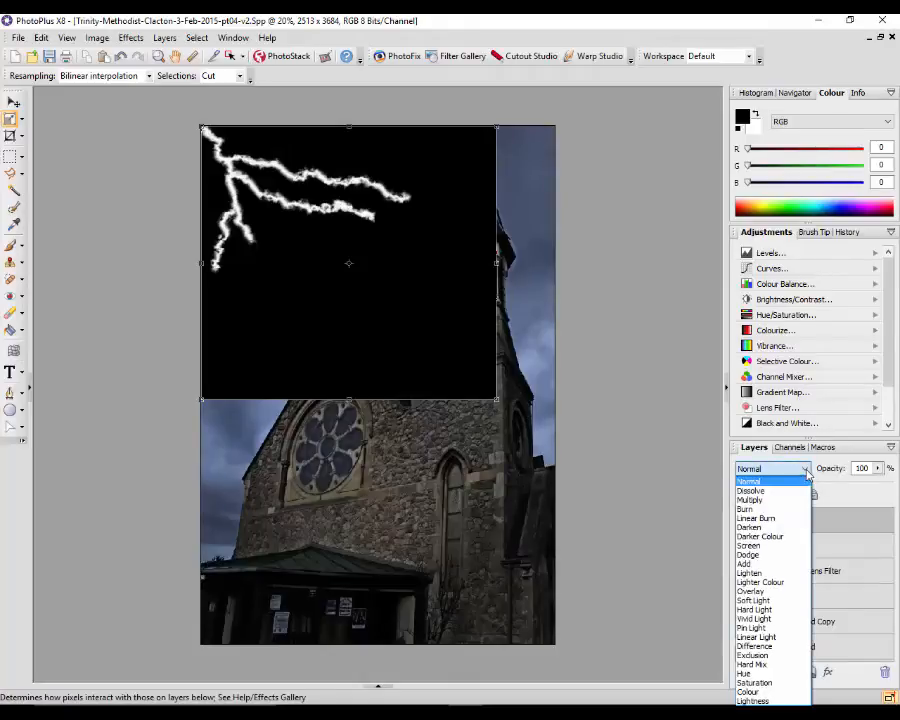
pyautogui.click(749, 546)
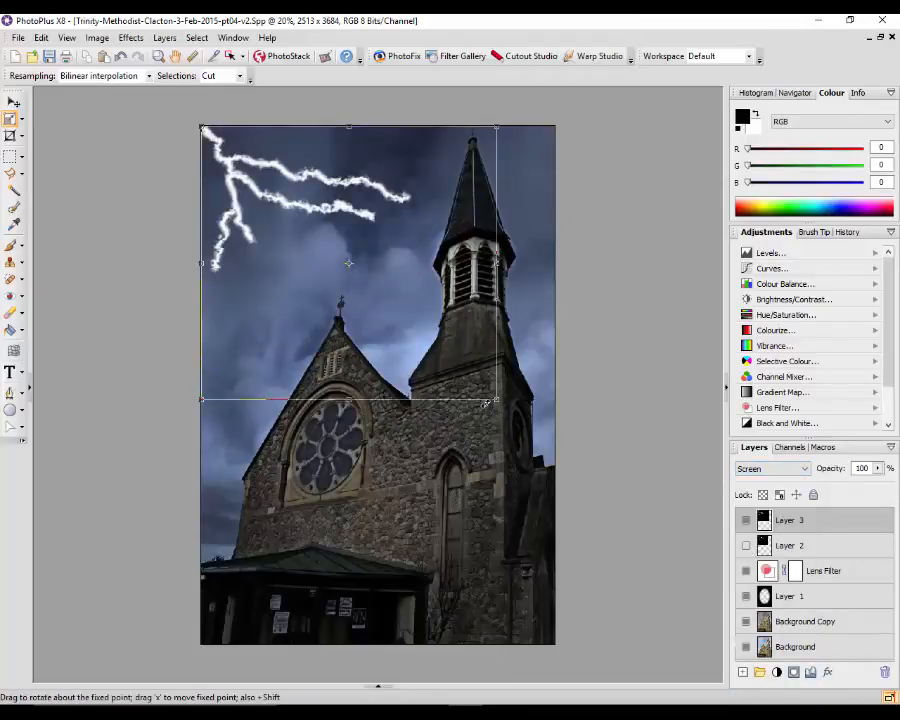
# Stretch Layer 3's lightning wider and taller so its longest branch reaches the church tower below the spire.
pyautogui.moveTo(497, 402); pyautogui.dragTo(556, 450)
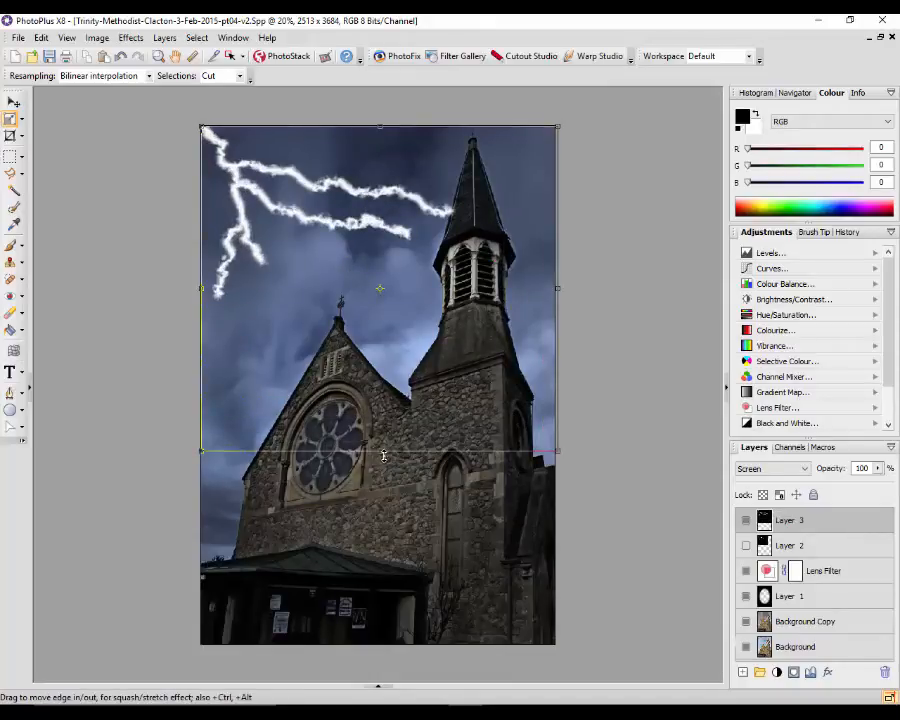
pyautogui.moveTo(380, 452); pyautogui.dragTo(378, 588)
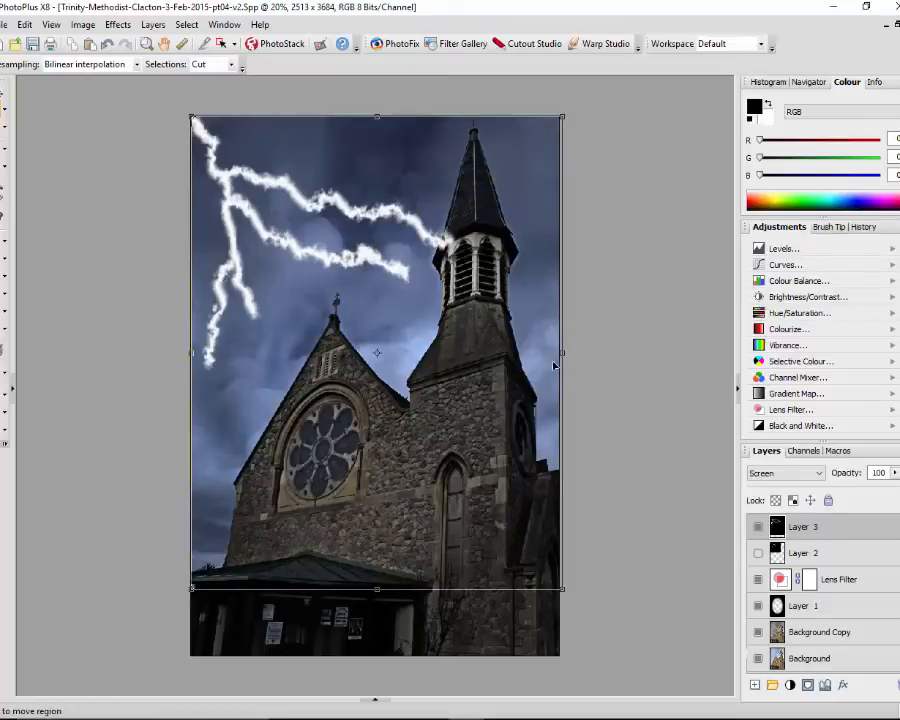
pyautogui.moveTo(561, 352); pyautogui.dragTo(536, 358)
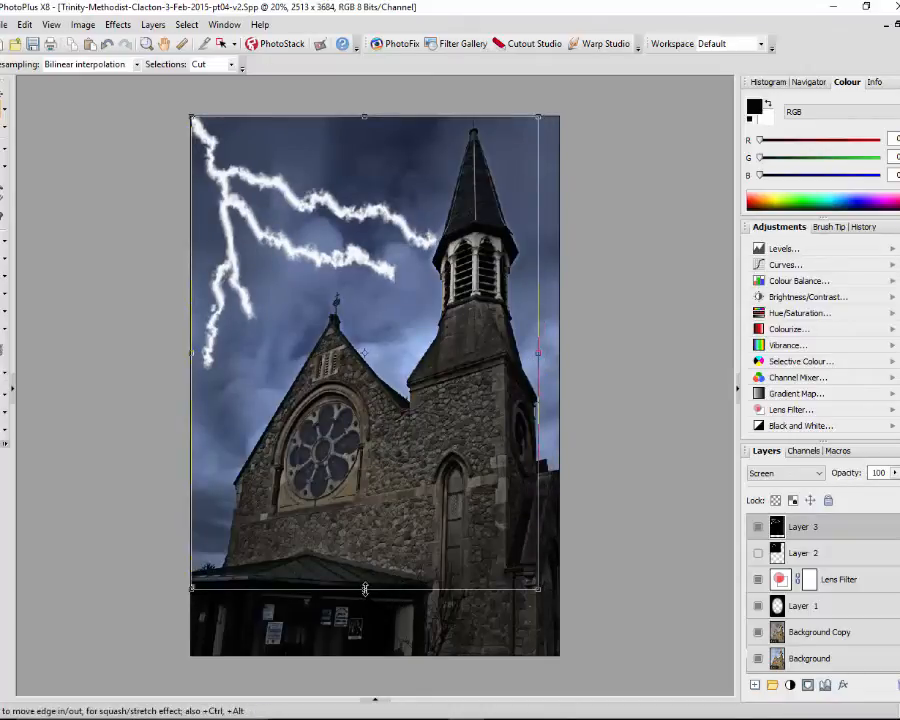
pyautogui.moveTo(365, 589); pyautogui.dragTo(372, 694)
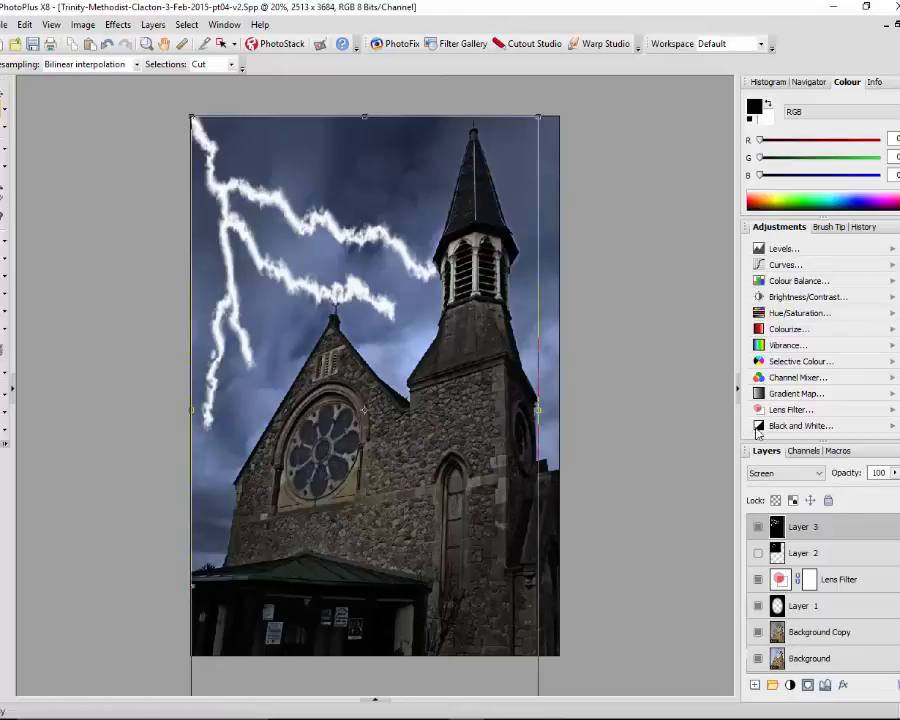
pyautogui.scroll(-1, 668, 430)
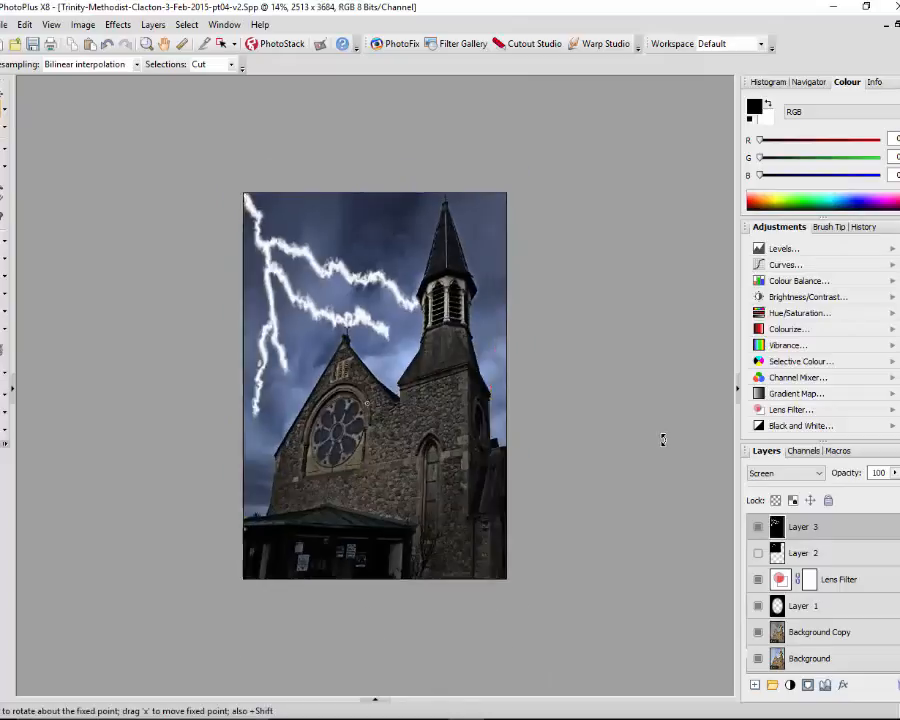
pyautogui.moveTo(366, 645); pyautogui.dragTo(367, 531)
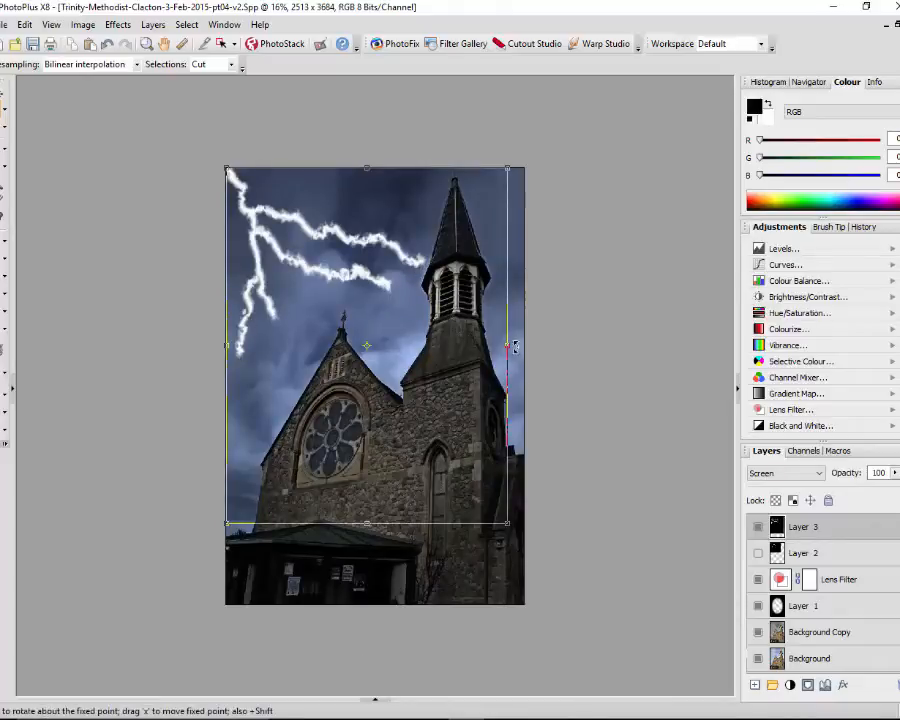
pyautogui.moveTo(509, 345); pyautogui.dragTo(516, 345)
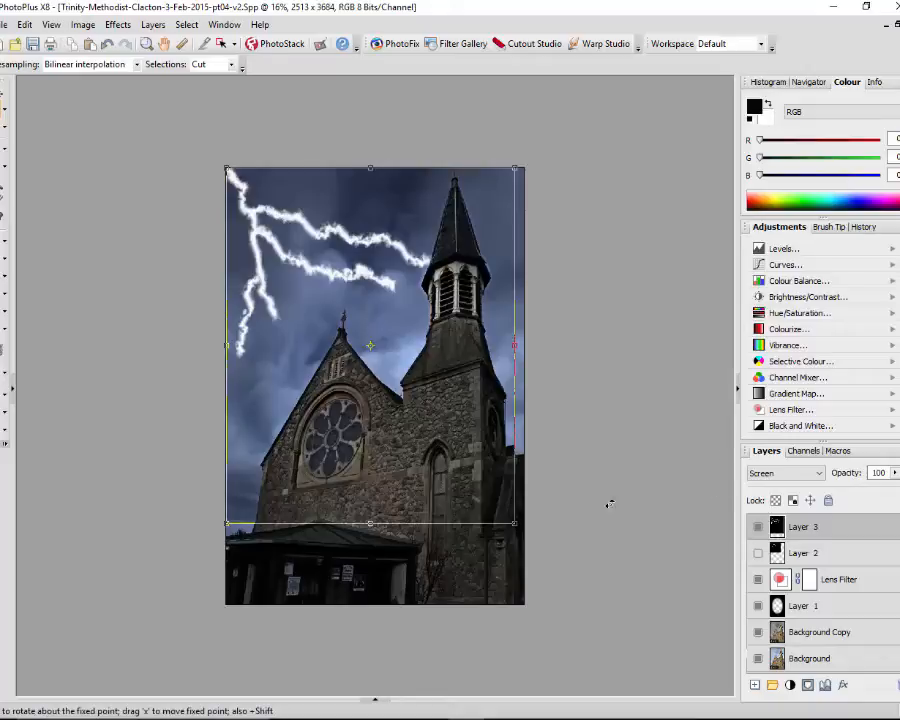
# With Layer 3 hidden and Layer 2 shown, enlarge Layer 2's lightning beyond the photo's right edge and set its blend mode to Screen.
pyautogui.click(758, 526)
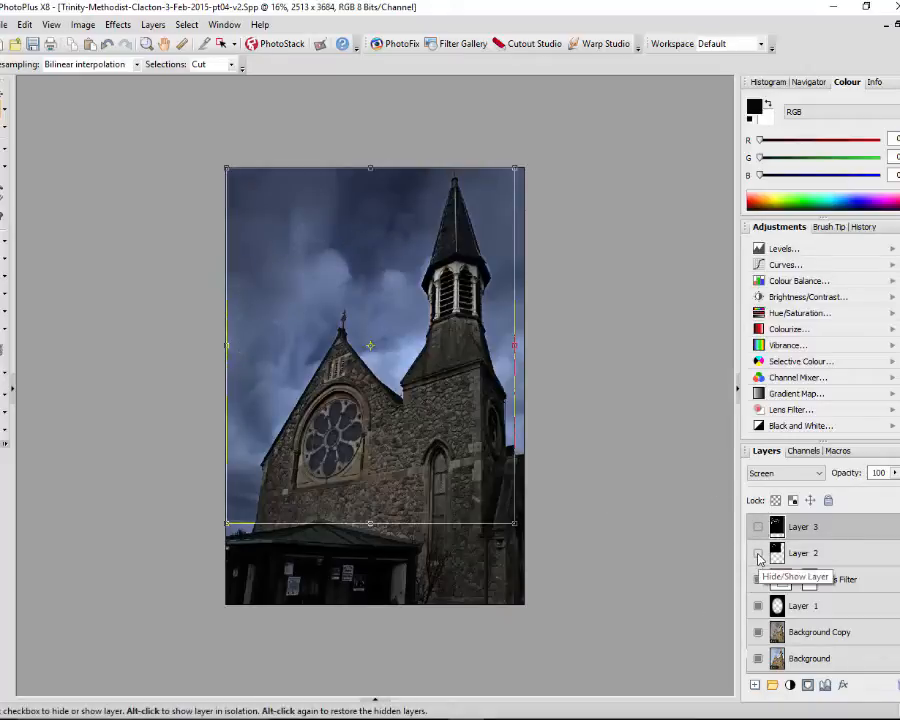
pyautogui.click(758, 555)
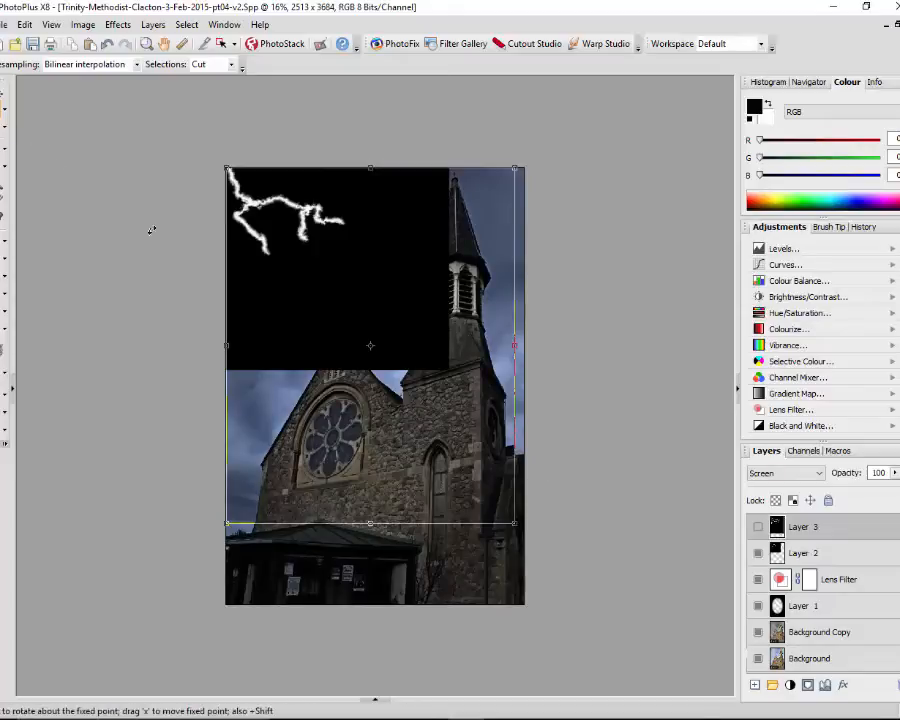
pyautogui.click(866, 555)
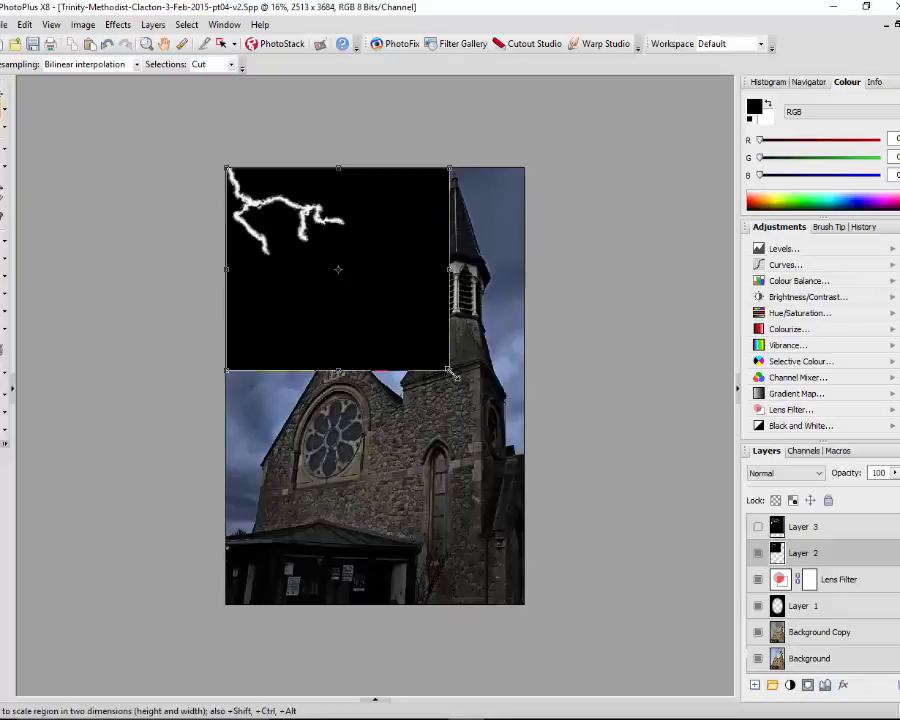
pyautogui.moveTo(449, 370); pyautogui.dragTo(572, 508)
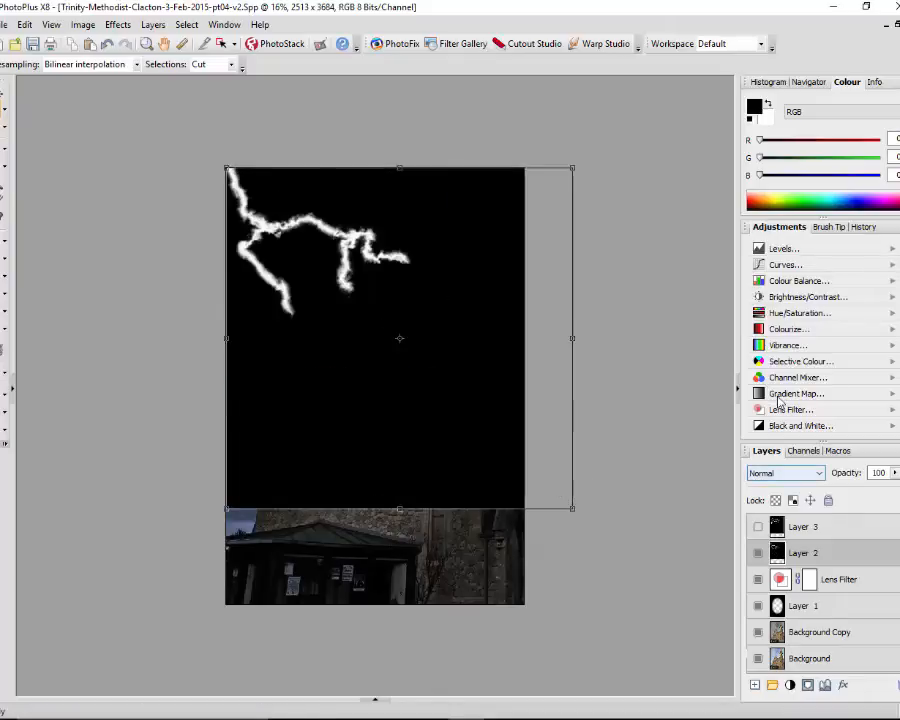
pyautogui.click(818, 473)
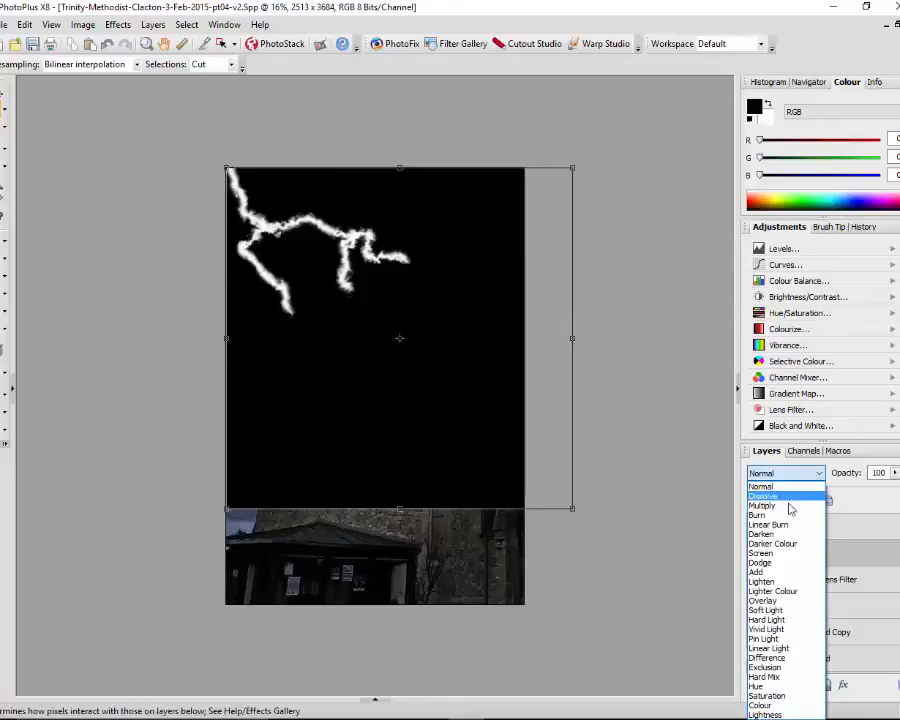
pyautogui.click(763, 554)
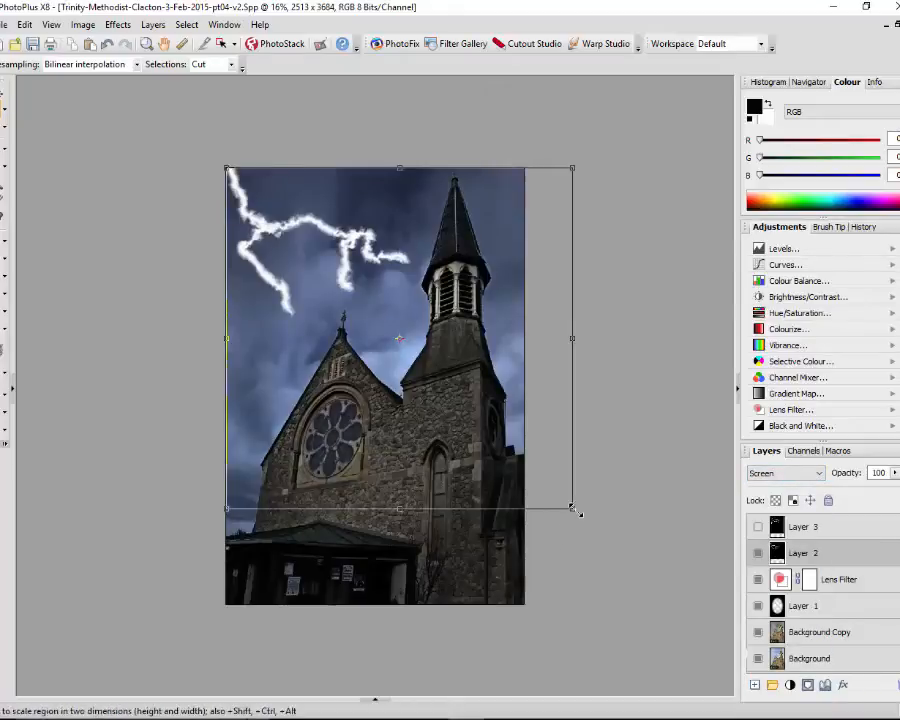
# Stretch and distort Layer 2's lightning so its right branch strikes the church tower and its start runs off the photo's left edge.
pyautogui.moveTo(579, 514); pyautogui.dragTo(592, 538)
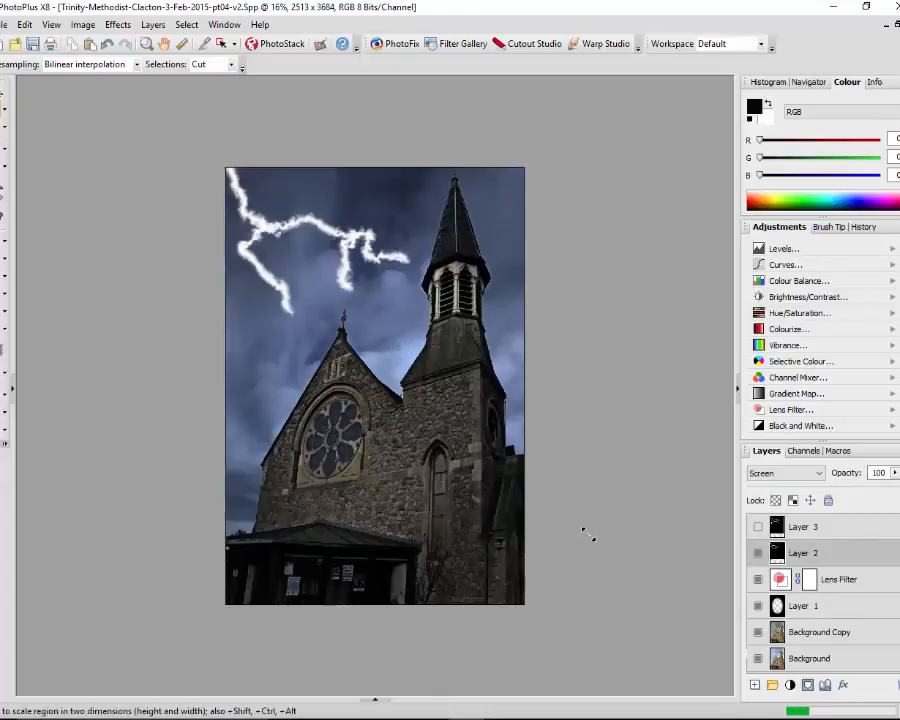
pyautogui.moveTo(410, 538); pyautogui.dragTo(396, 566)
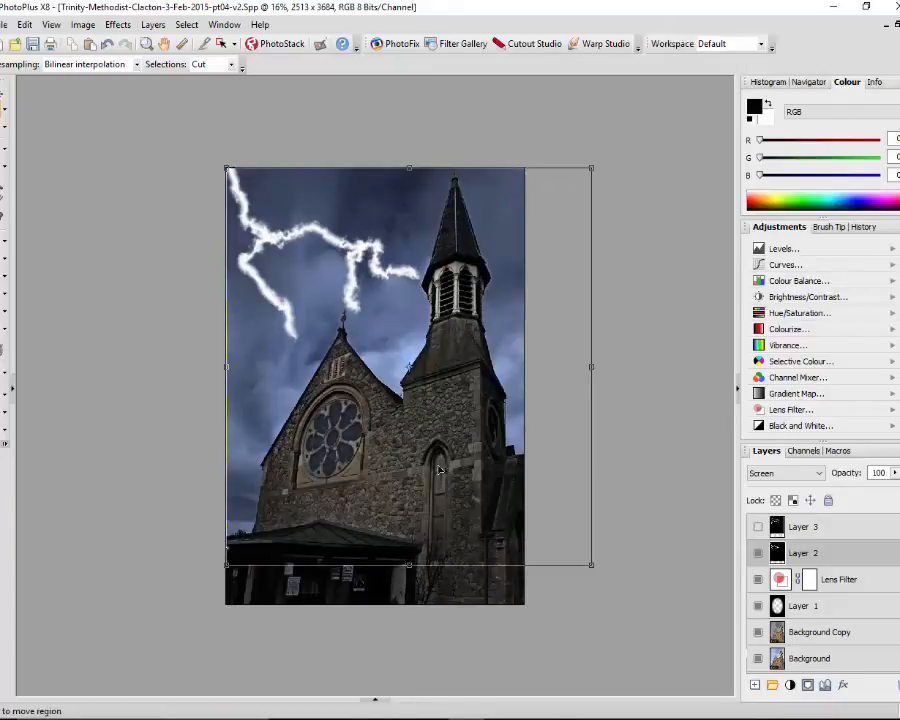
pyautogui.moveTo(224, 367); pyautogui.dragTo(216, 367)
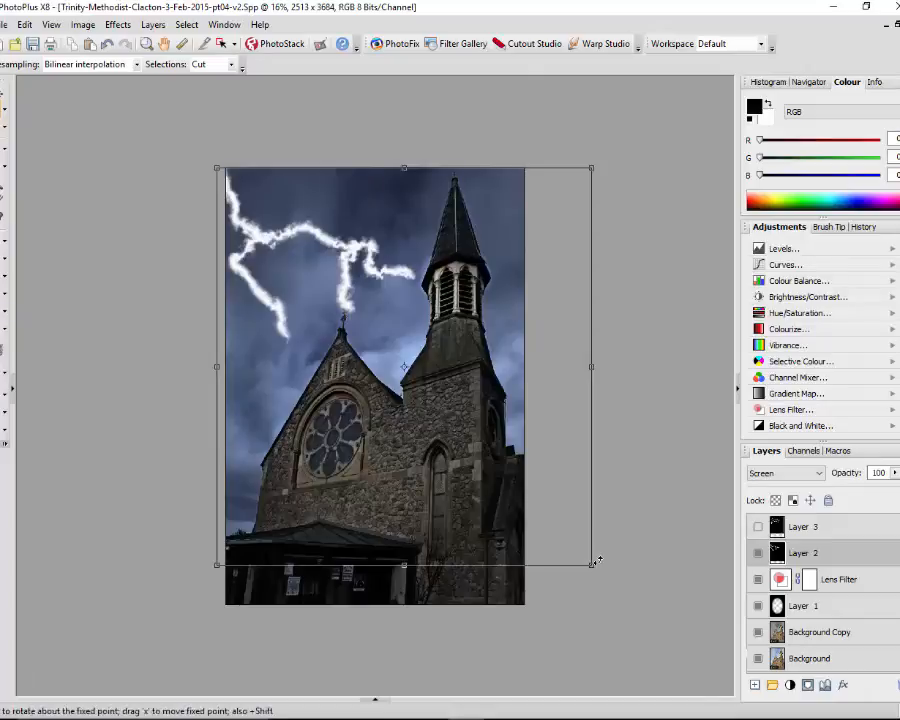
pyautogui.moveTo(593, 566); pyautogui.dragTo(613, 559)
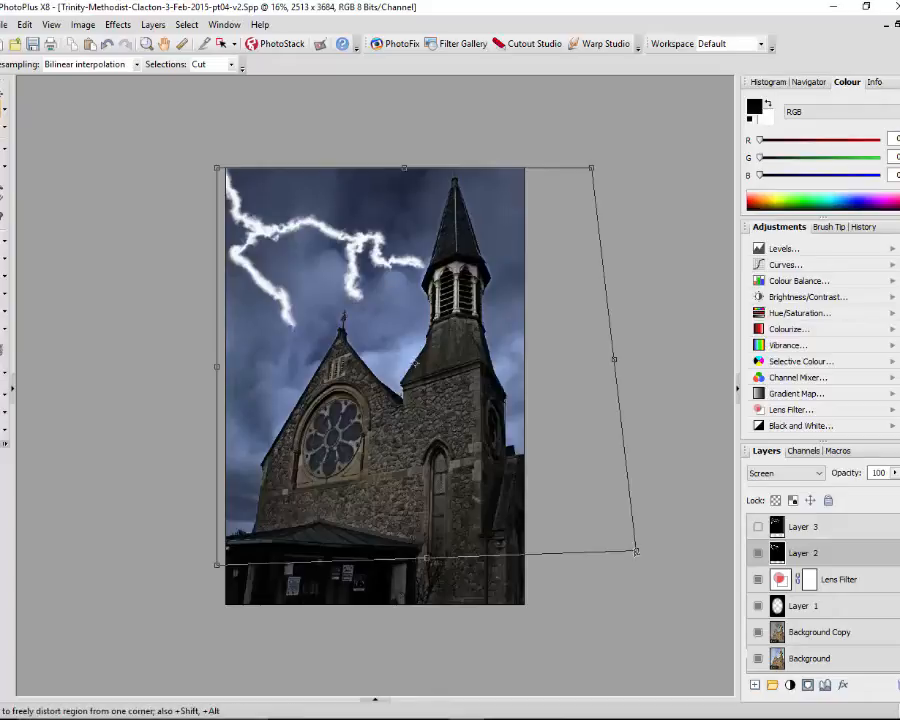
pyautogui.moveTo(636, 551); pyautogui.dragTo(649, 551)
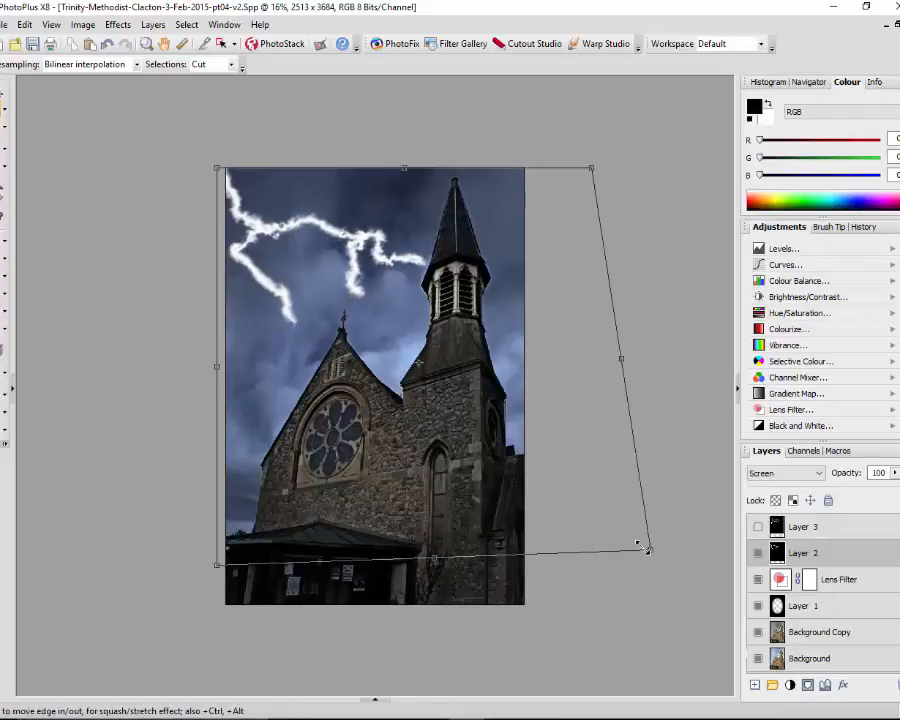
pyautogui.moveTo(434, 560); pyautogui.dragTo(462, 584)
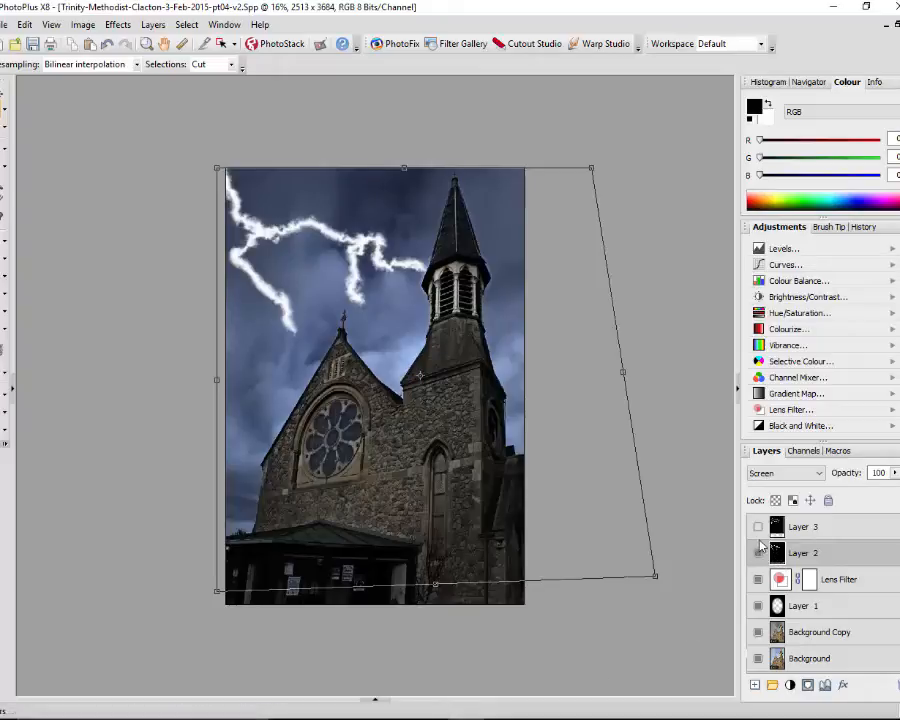
# Compare the Layer 3 and Layer 2 lightning by showing them alternately, leaving only Layer 2's lightning visible.
pyautogui.click(758, 554)
pyautogui.click(758, 528)
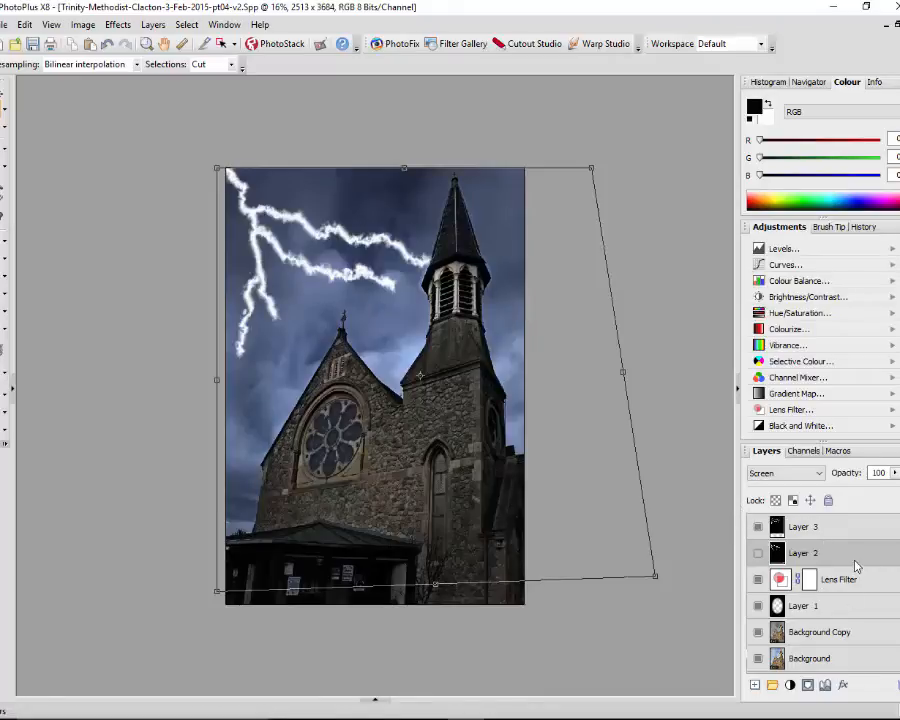
pyautogui.click(758, 530)
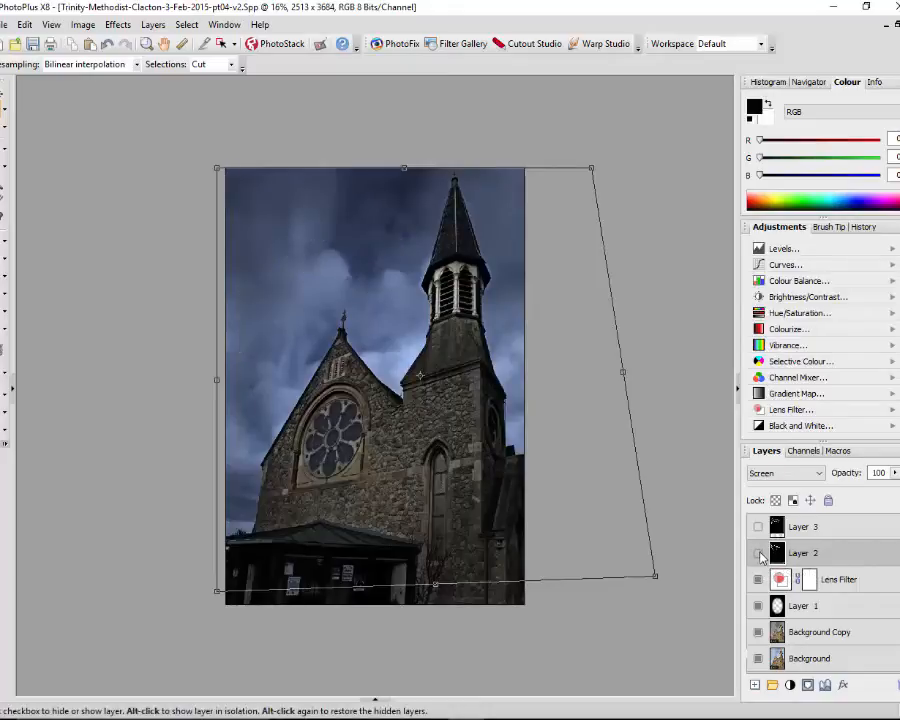
pyautogui.click(758, 553)
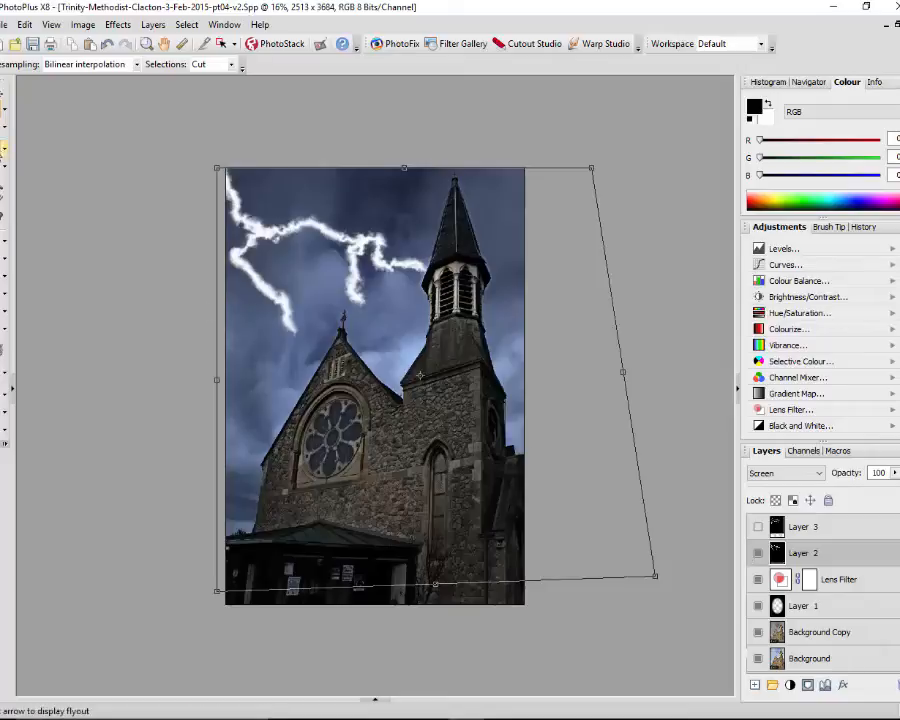
# Leave the Deform Tool and delete Layer 3, keeping Layer 2 as the only lightning layer.
pyautogui.click(3, 148)
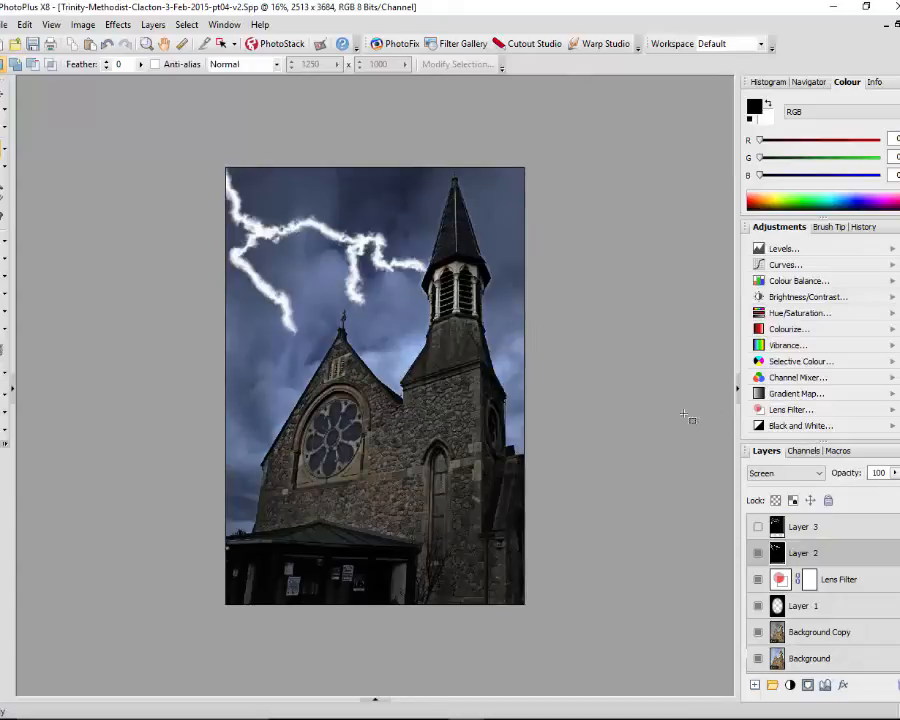
pyautogui.click(836, 531)
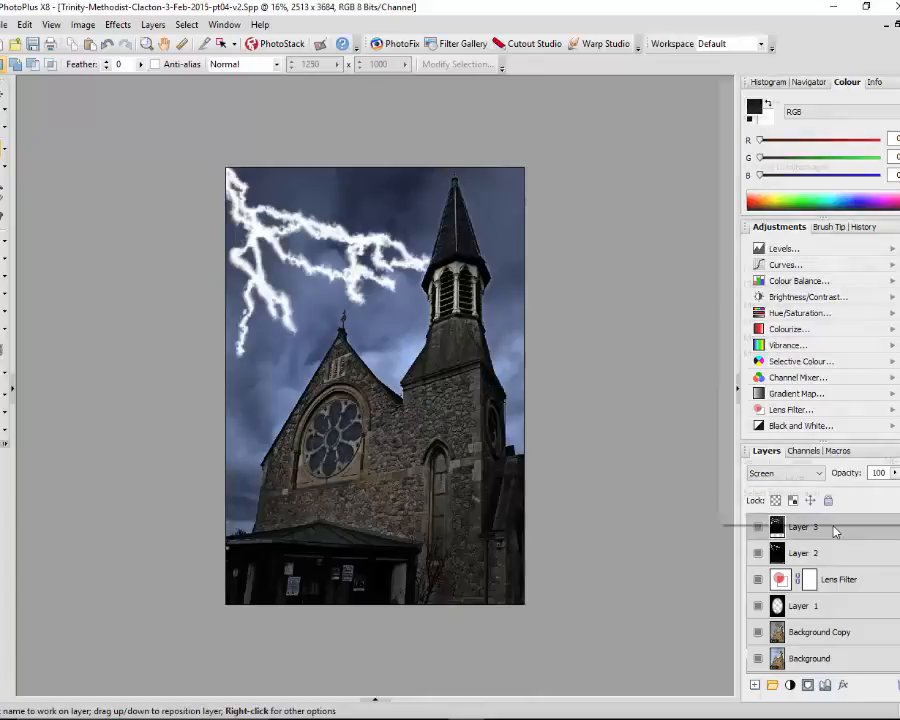
pyautogui.rightClick(836, 531)
pyautogui.click(756, 119)
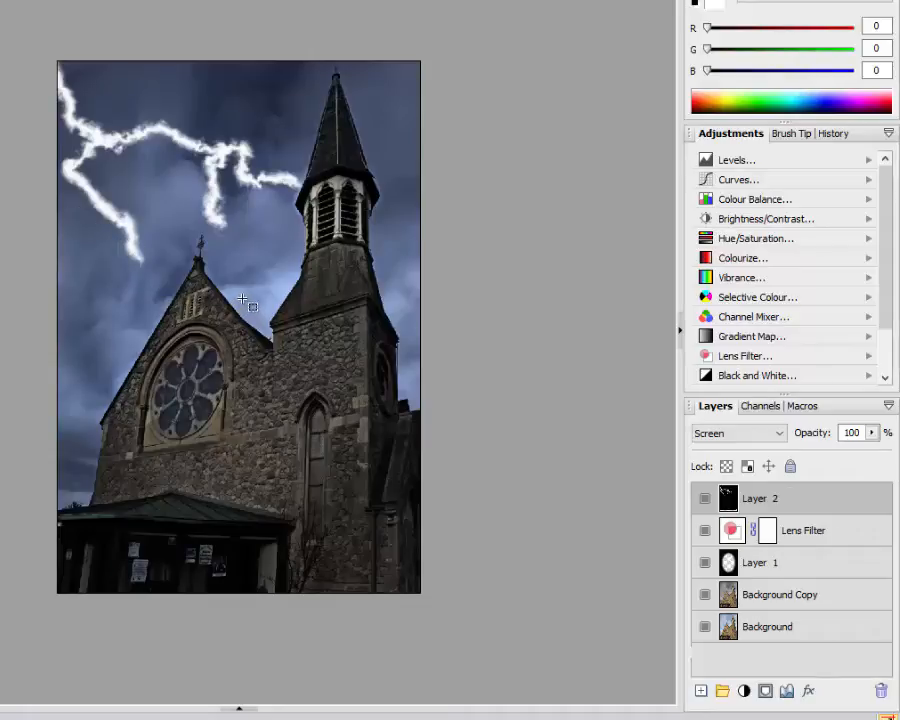
# Lower Layer 2's opacity to 76% and add a Lens Filter adjustment layer clipped to Layer 2.
pyautogui.click(876, 441)
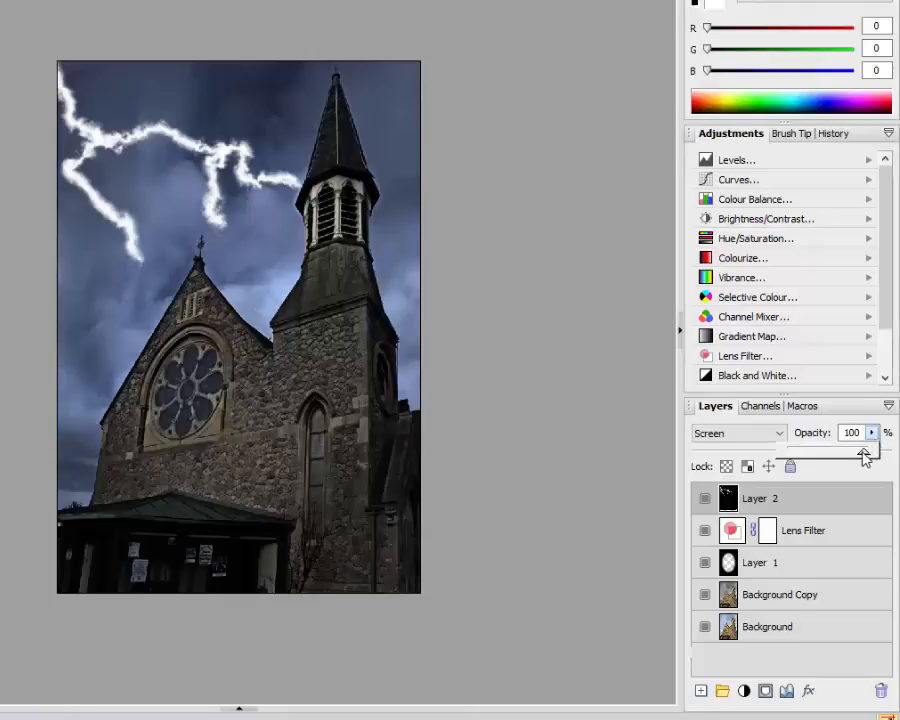
pyautogui.moveTo(864, 458); pyautogui.dragTo(845, 452)
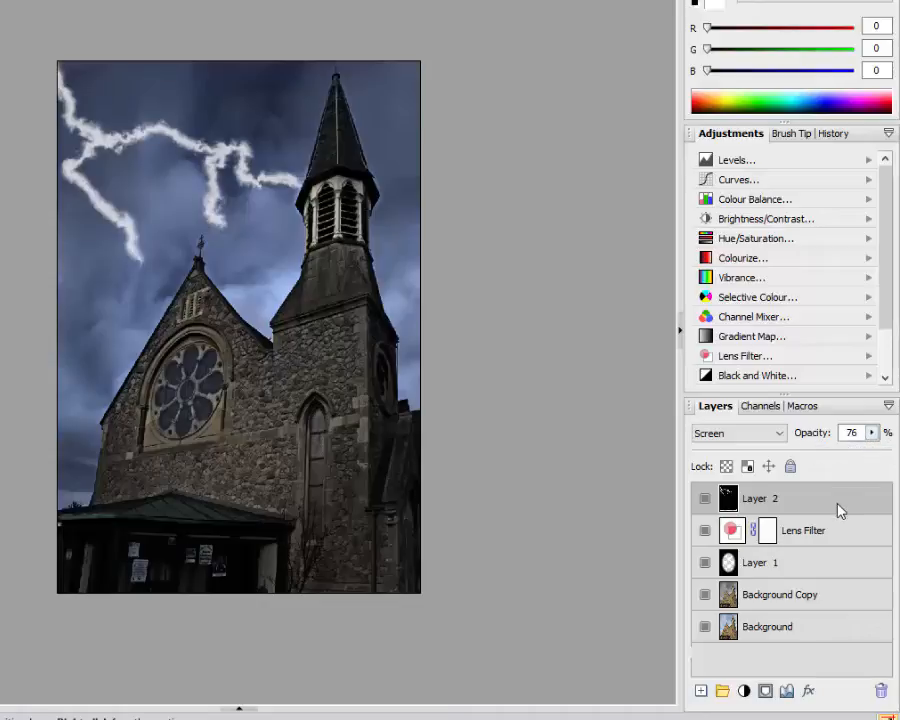
pyautogui.click(748, 697)
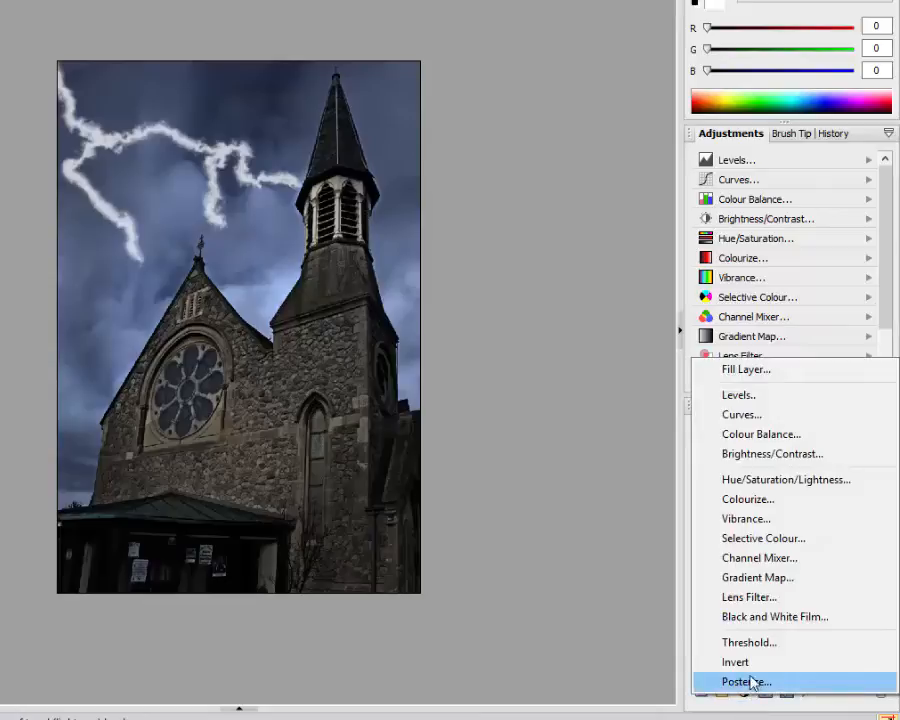
pyautogui.click(748, 597)
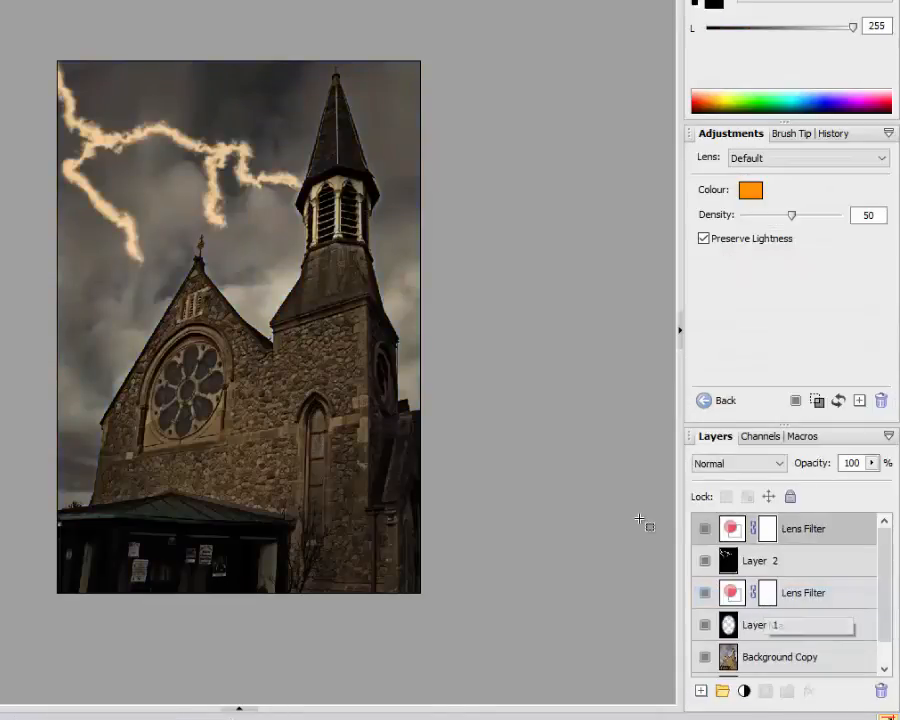
pyautogui.rightClick(836, 533)
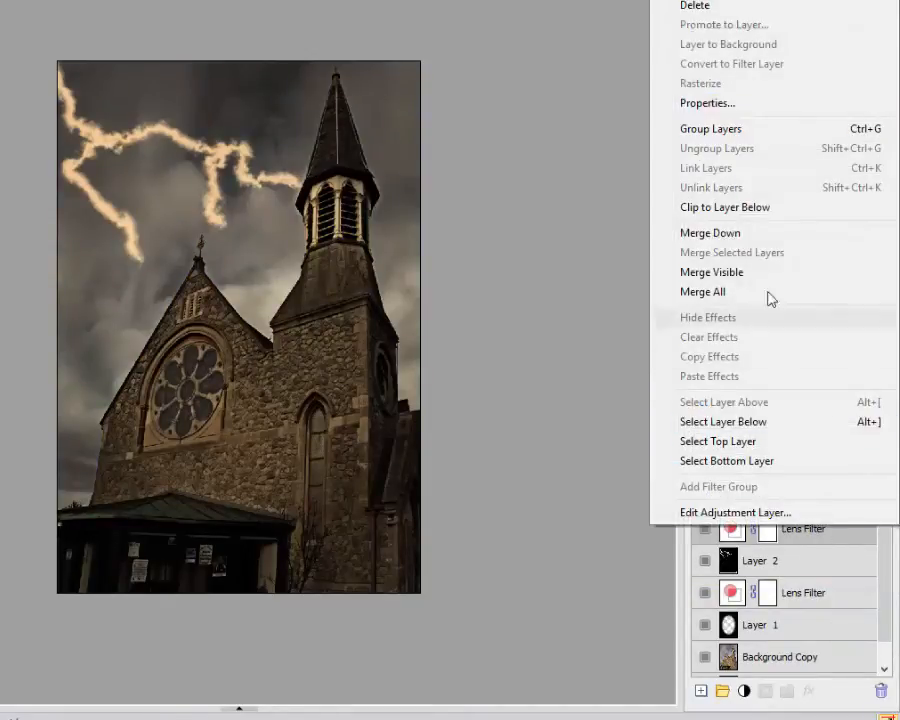
pyautogui.click(754, 208)
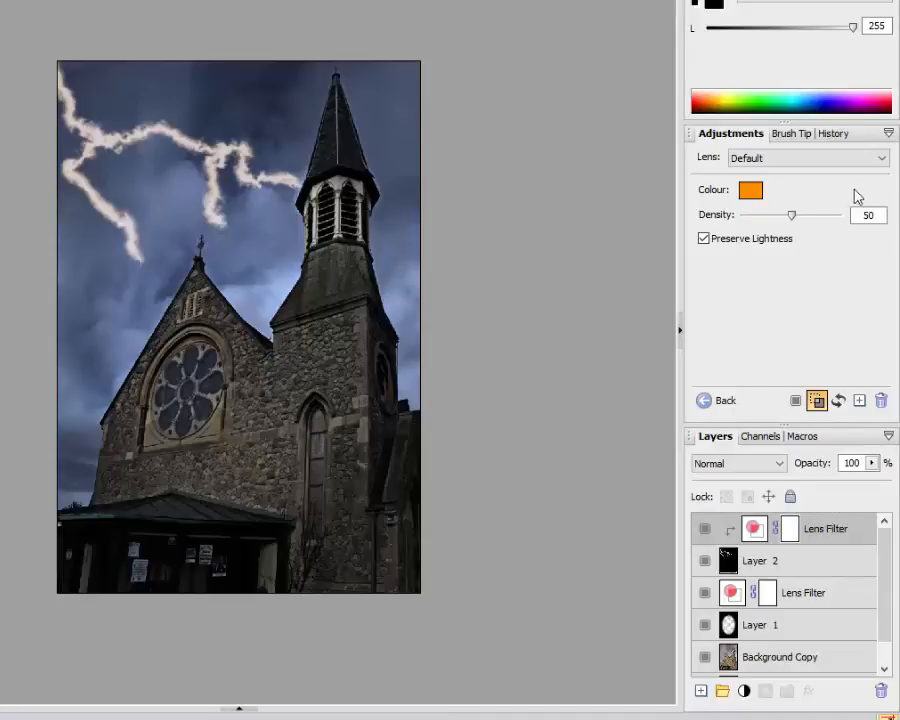
# Set the clipped Lens Filter above Layer 2 to the Cold lens, leaving that filter layer selected.
pyautogui.click(882, 160)
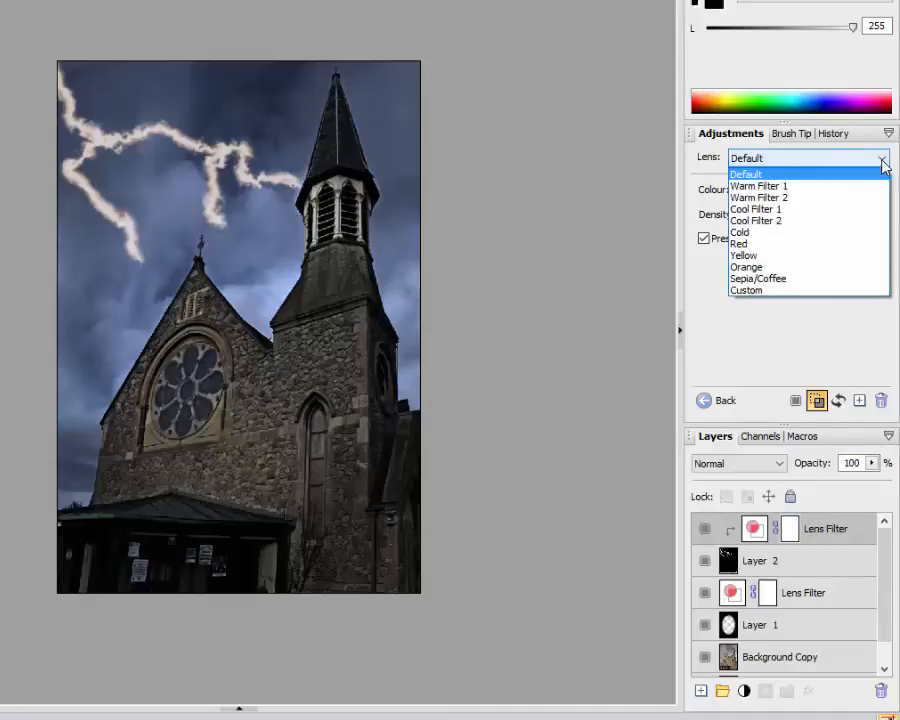
pyautogui.click(792, 236)
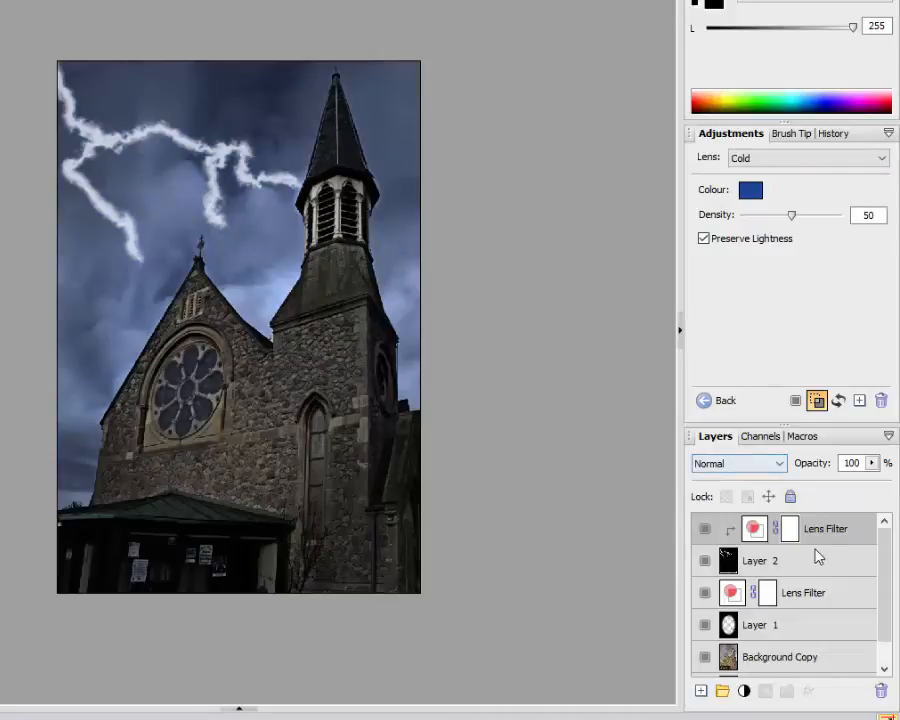
pyautogui.click(825, 572)
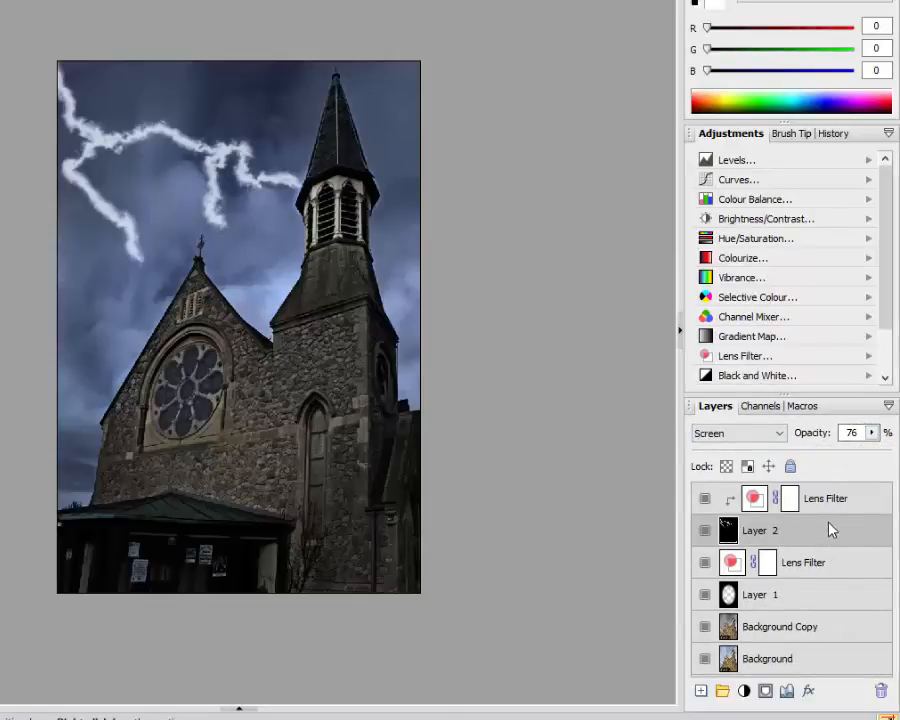
pyautogui.click(862, 502)
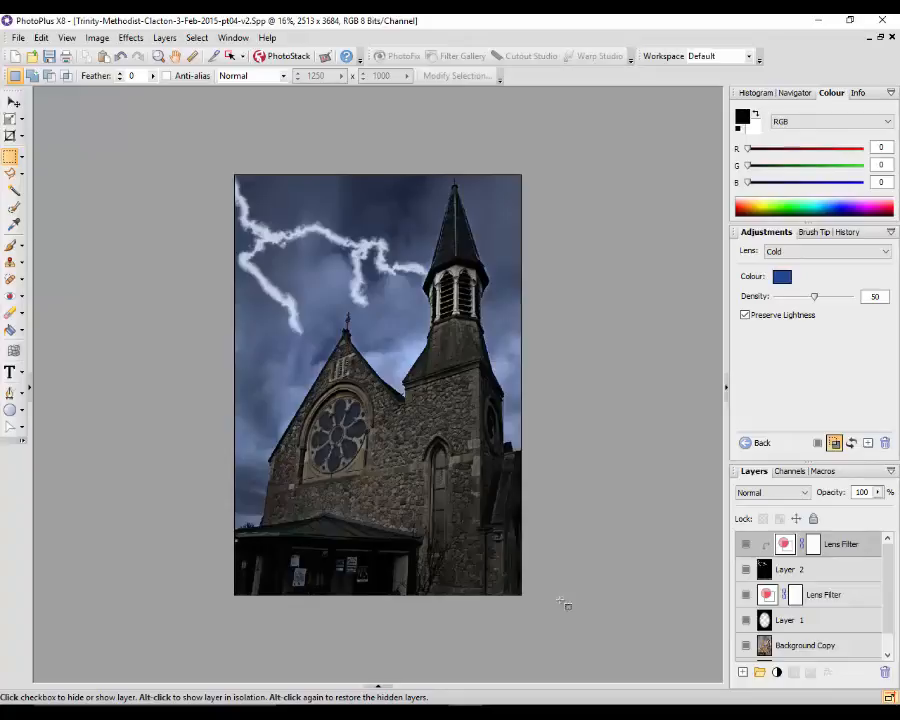
# Save the layered picture as a new version named Trinity-Methodist-Clacton-3-Feb-2015-pt04-v3.Spp.
pyautogui.click(17, 40)
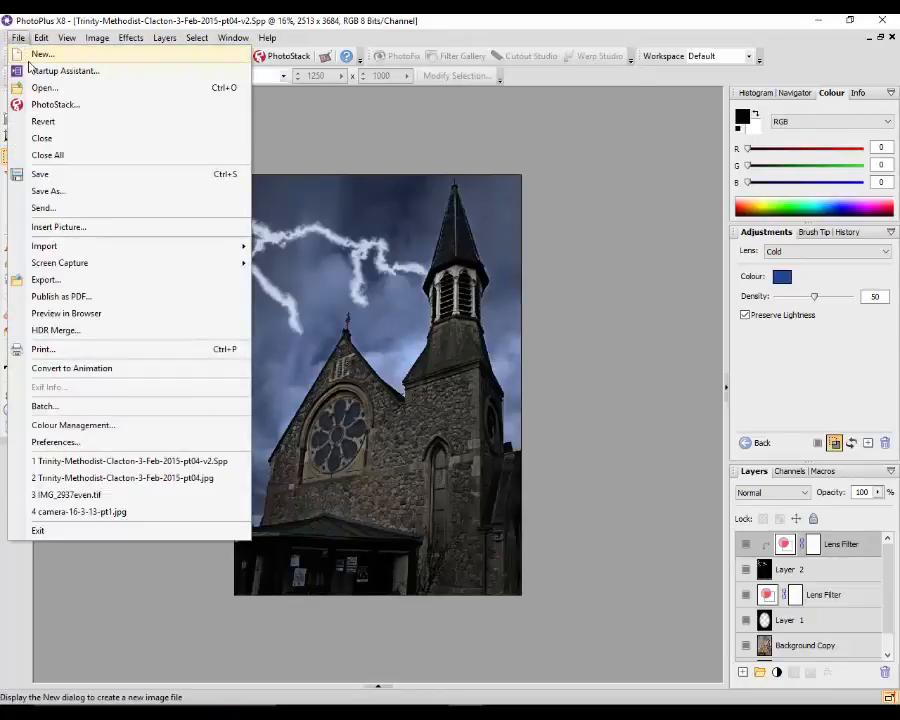
pyautogui.click(50, 191)
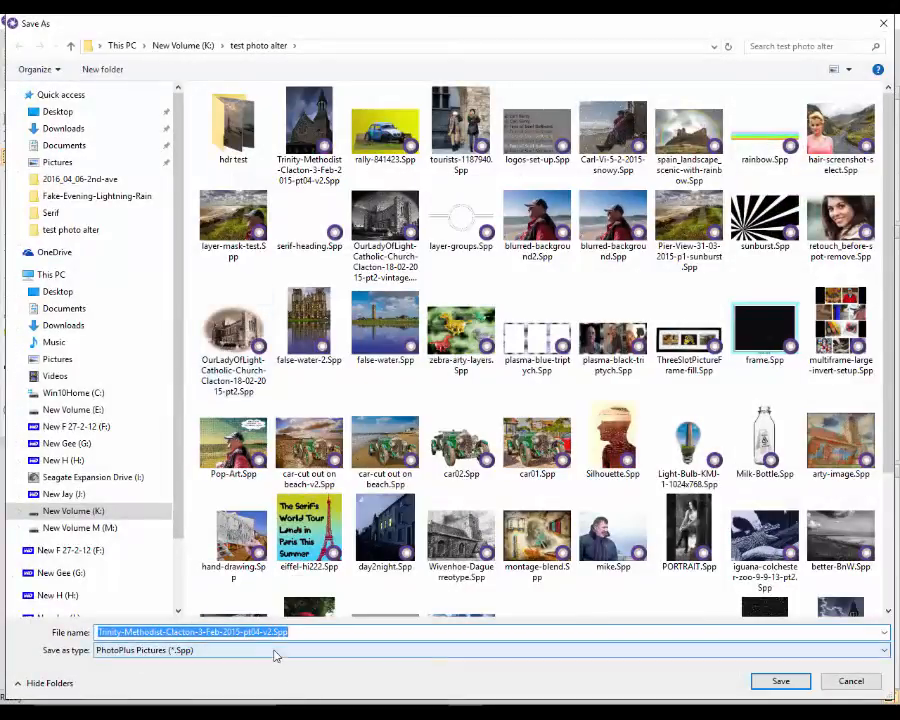
pyautogui.click(268, 632)
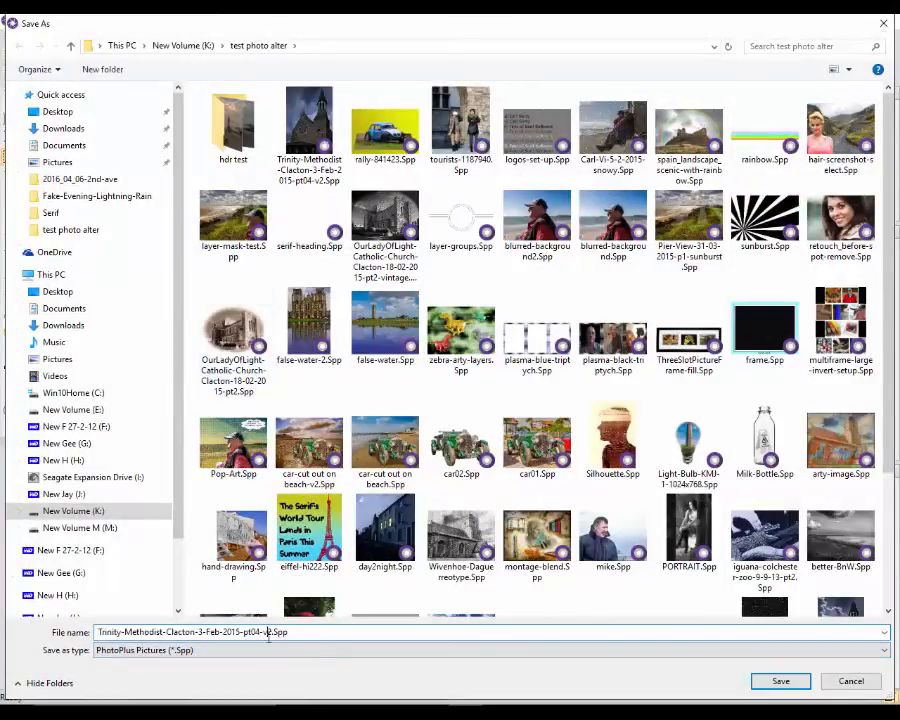
pyautogui.write('3')
pyautogui.click(780, 681)
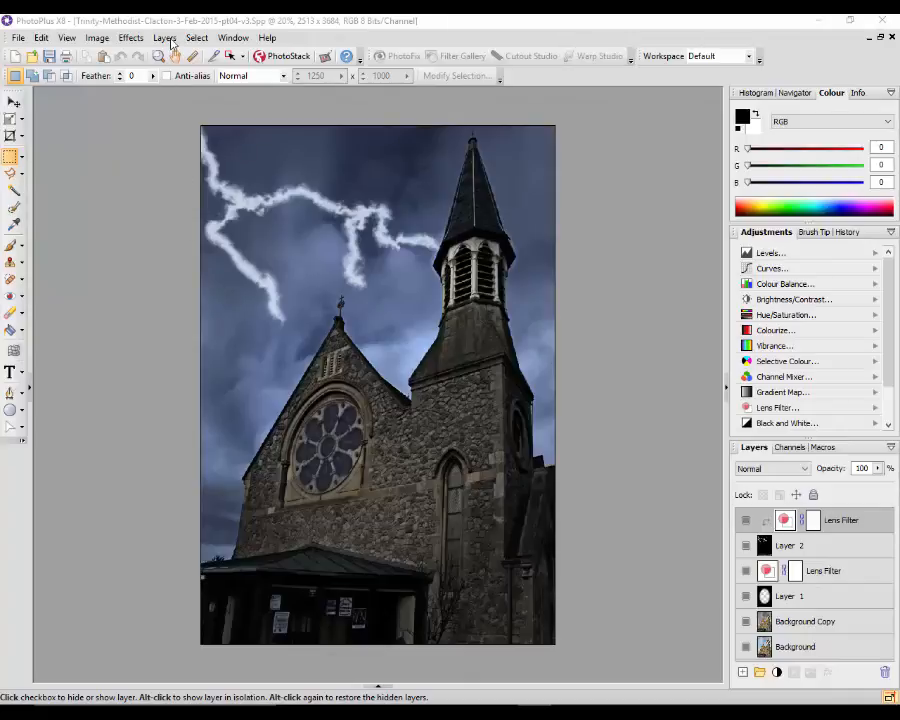
# Merge all layers into one and duplicate the merged Background layer as Background Copy.
pyautogui.click(167, 39)
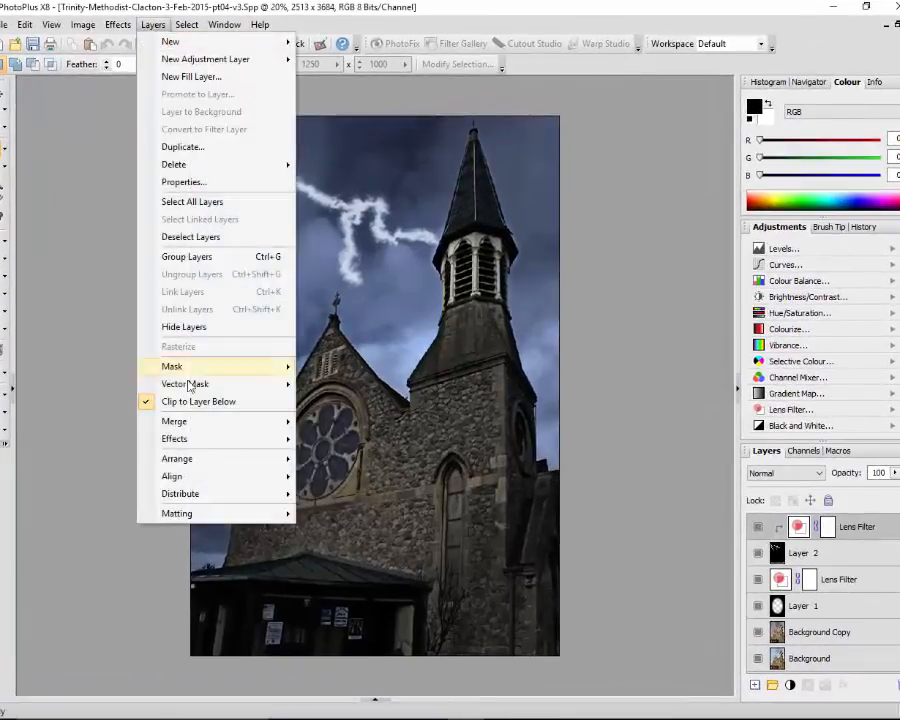
pyautogui.moveTo(290, 421)
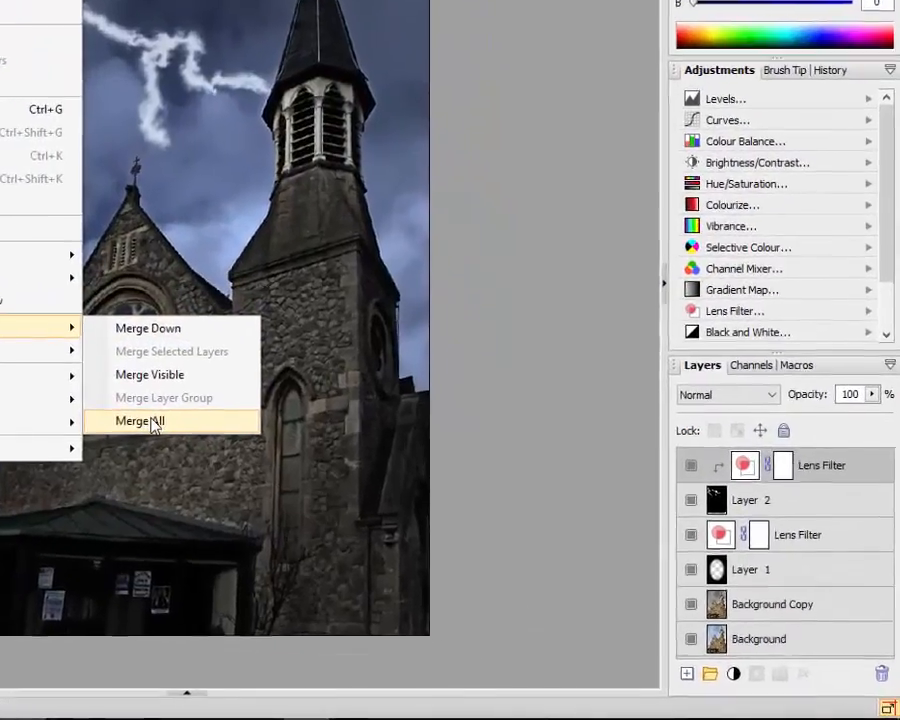
pyautogui.click(339, 493)
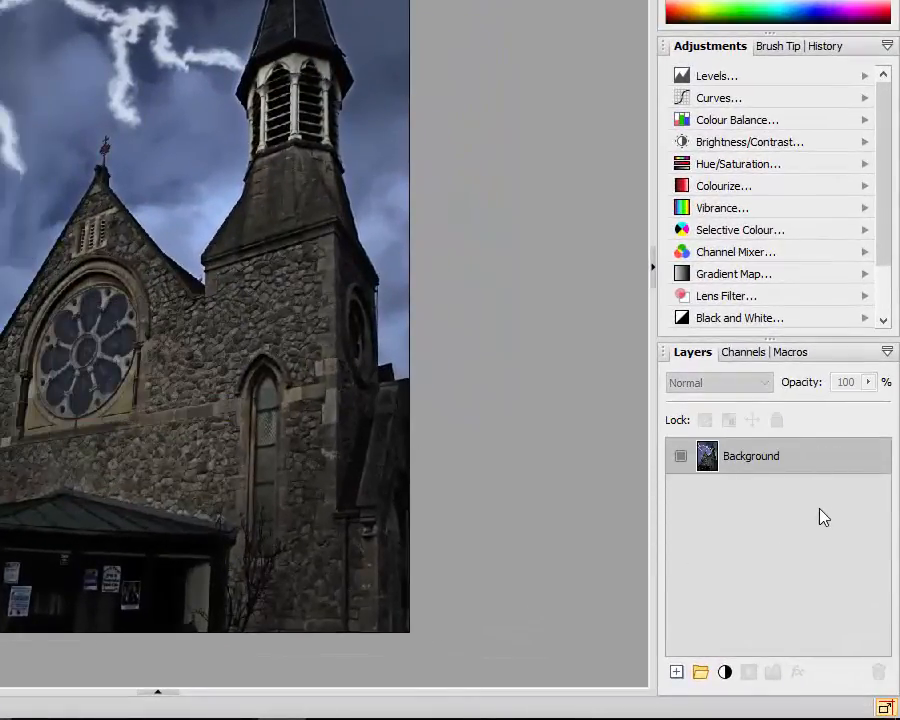
pyautogui.rightClick(778, 463)
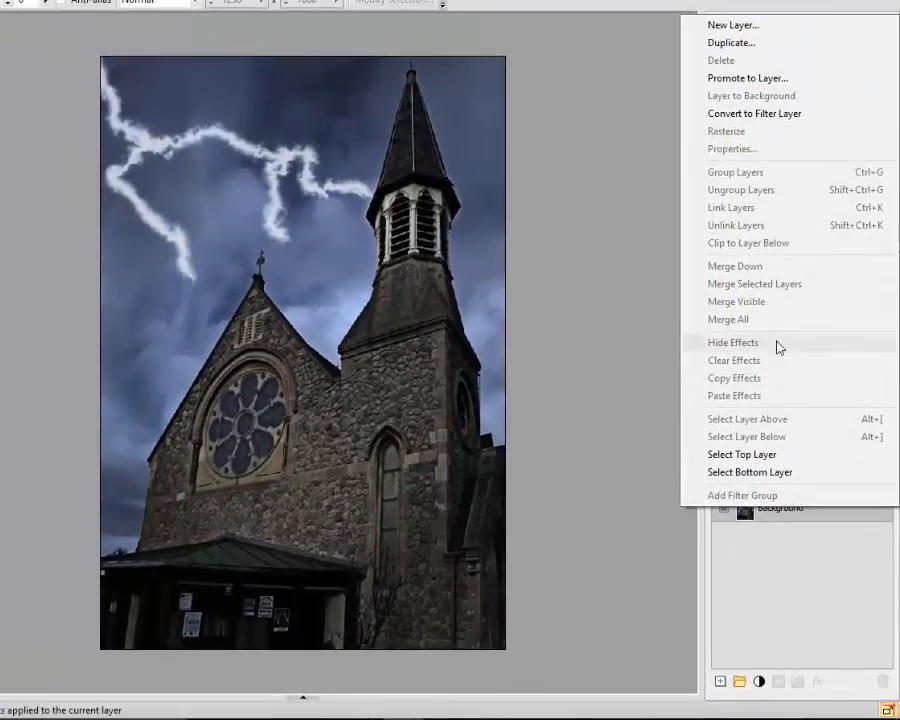
pyautogui.click(733, 44)
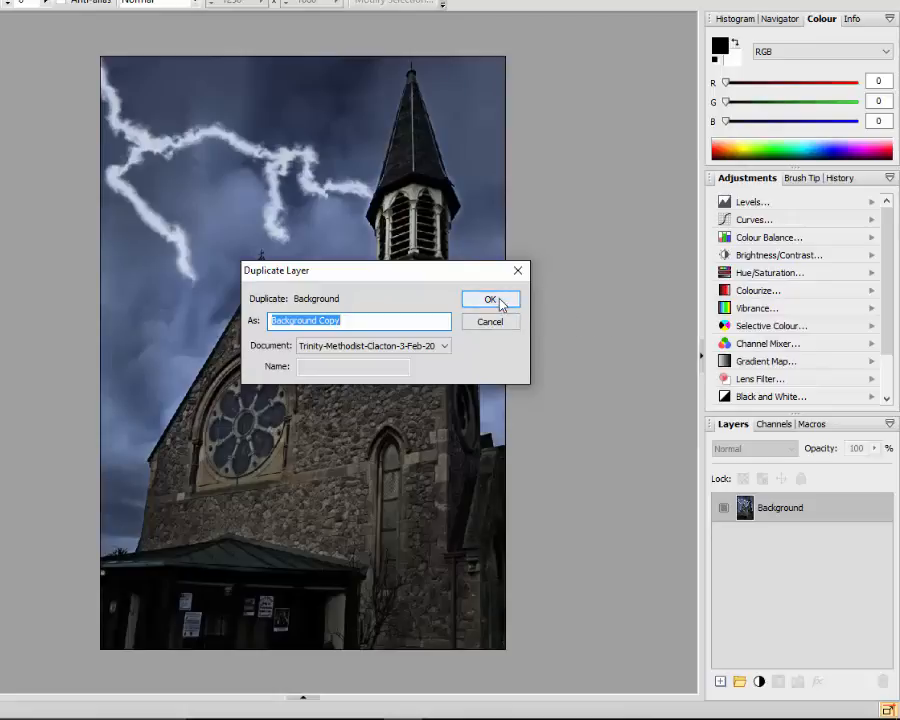
pyautogui.click(489, 299)
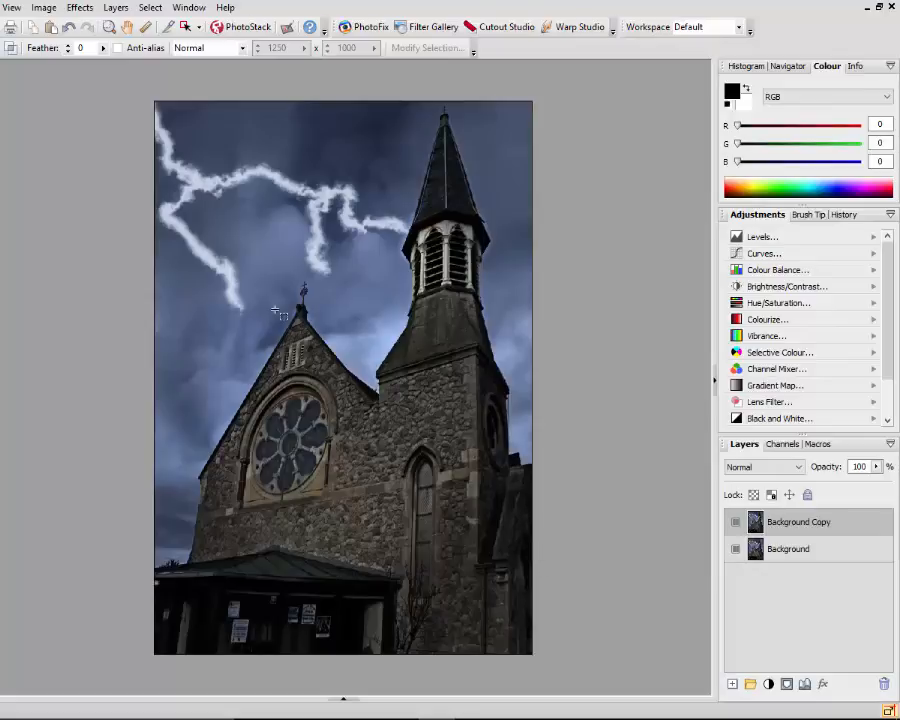
# Enlarge the canvas by a relative 10 percent in width and height, anchored at the centre.
pyautogui.click(44, 9)
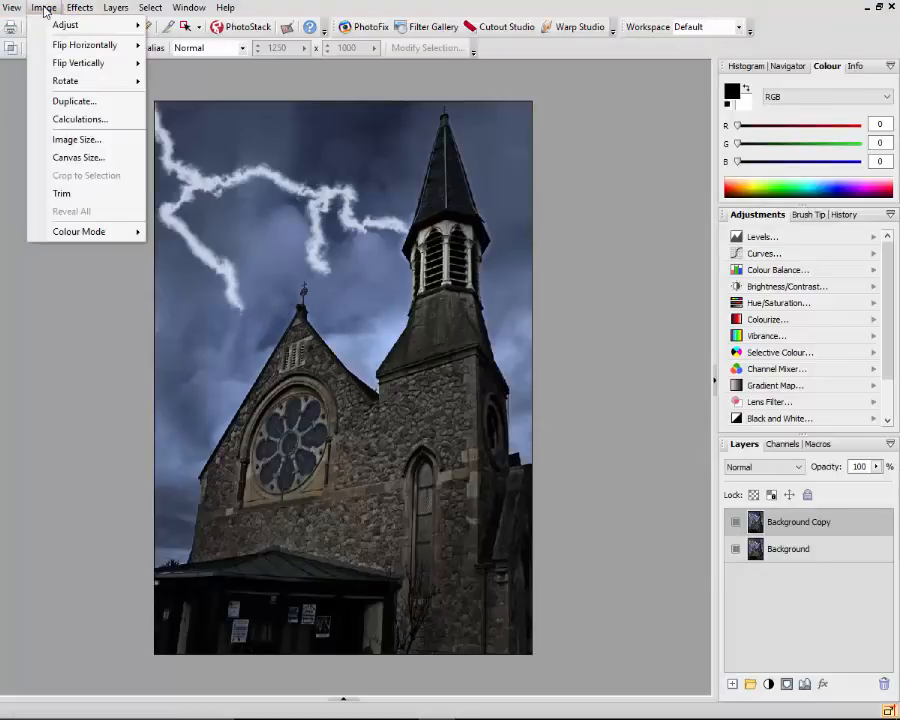
pyautogui.click(73, 158)
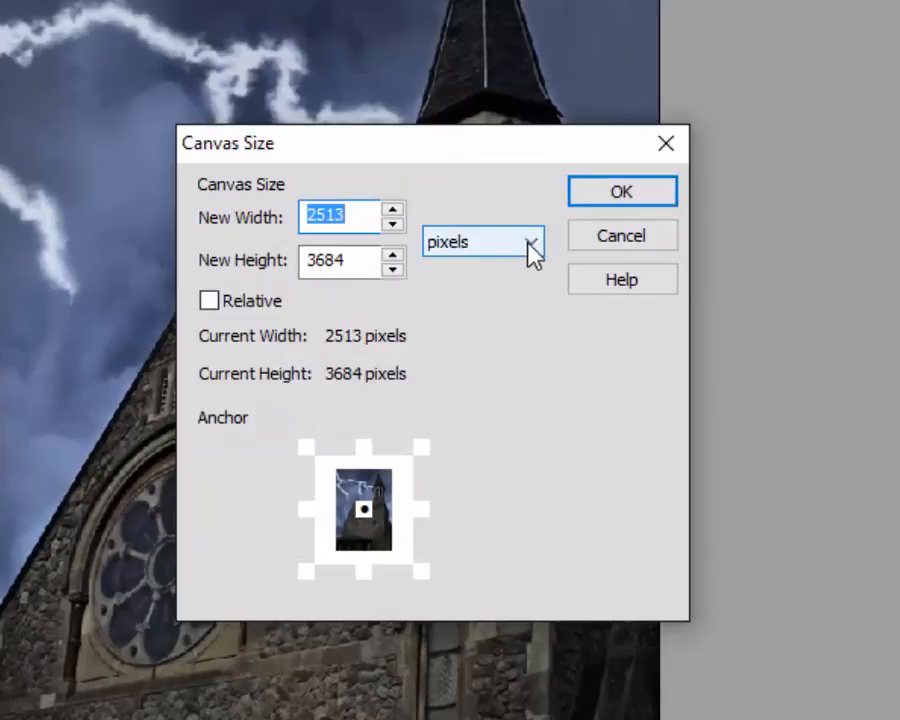
pyautogui.click(533, 253)
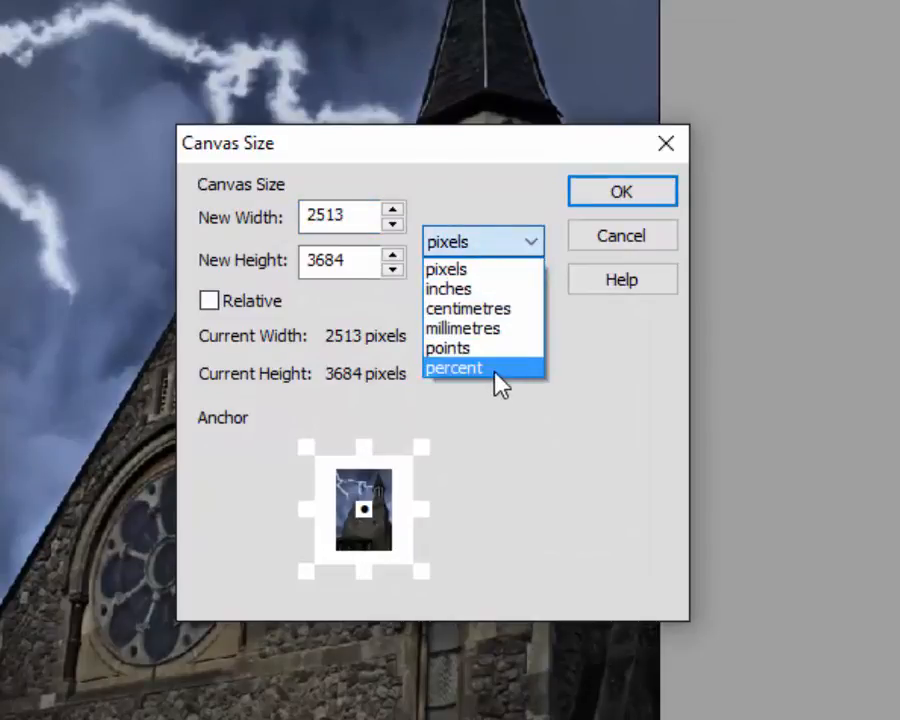
pyautogui.click(496, 370)
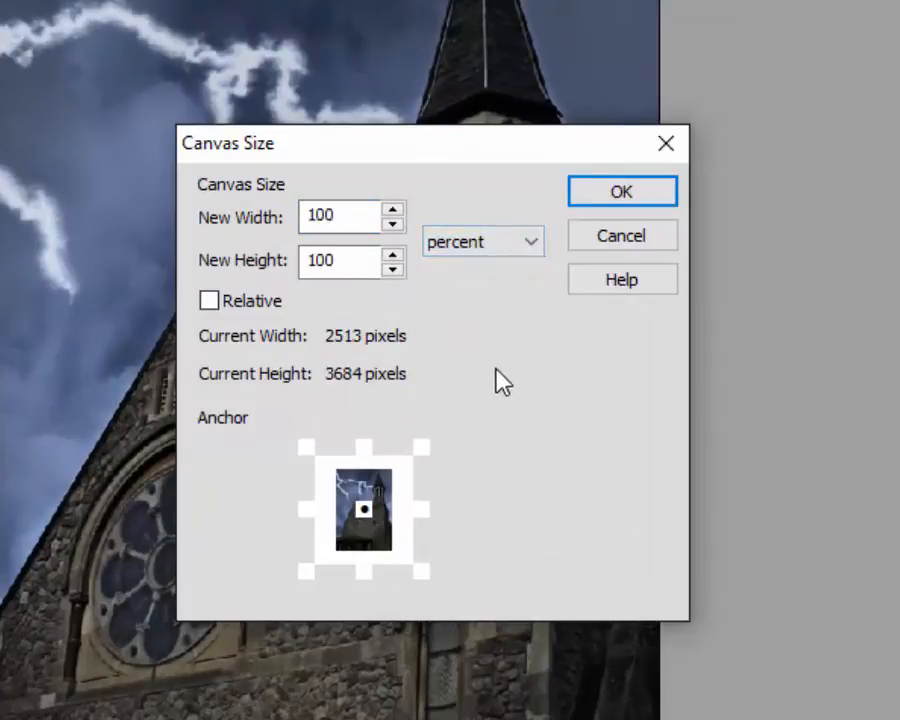
pyautogui.click(209, 301)
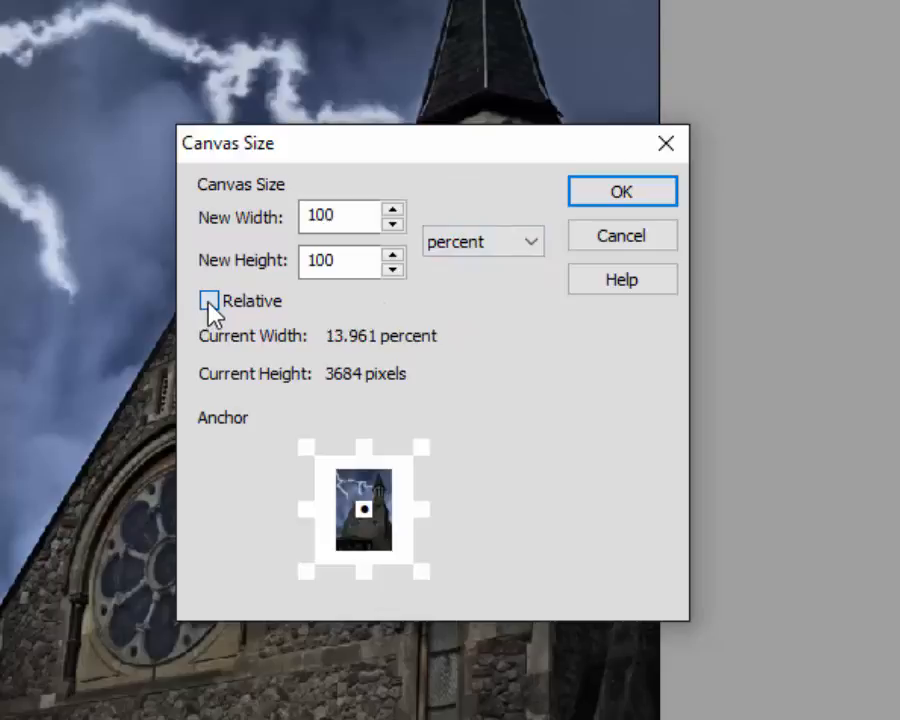
pyautogui.click(311, 218)
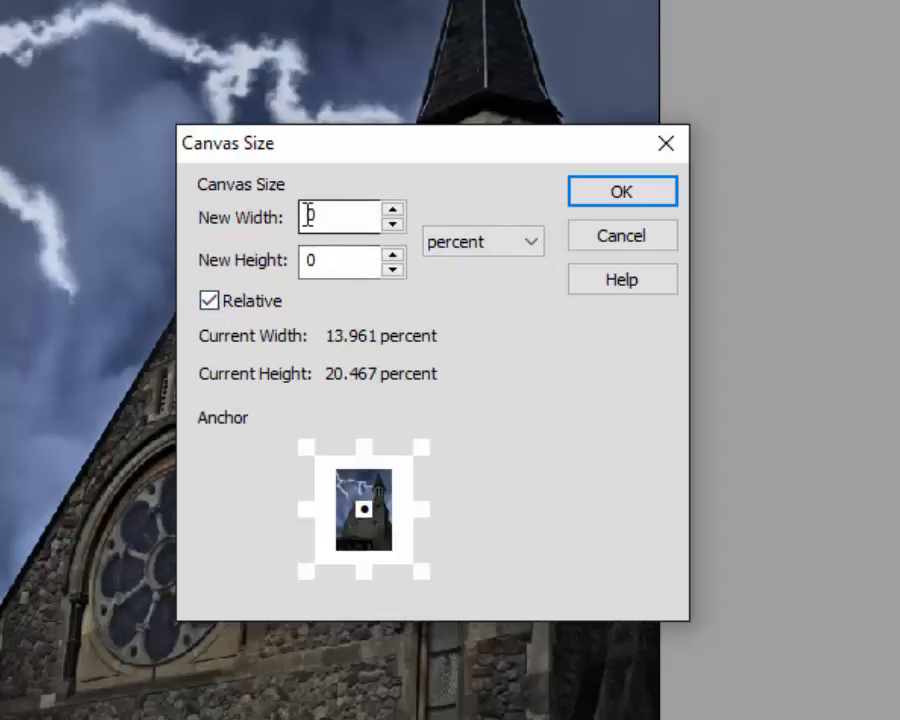
pyautogui.write('1')
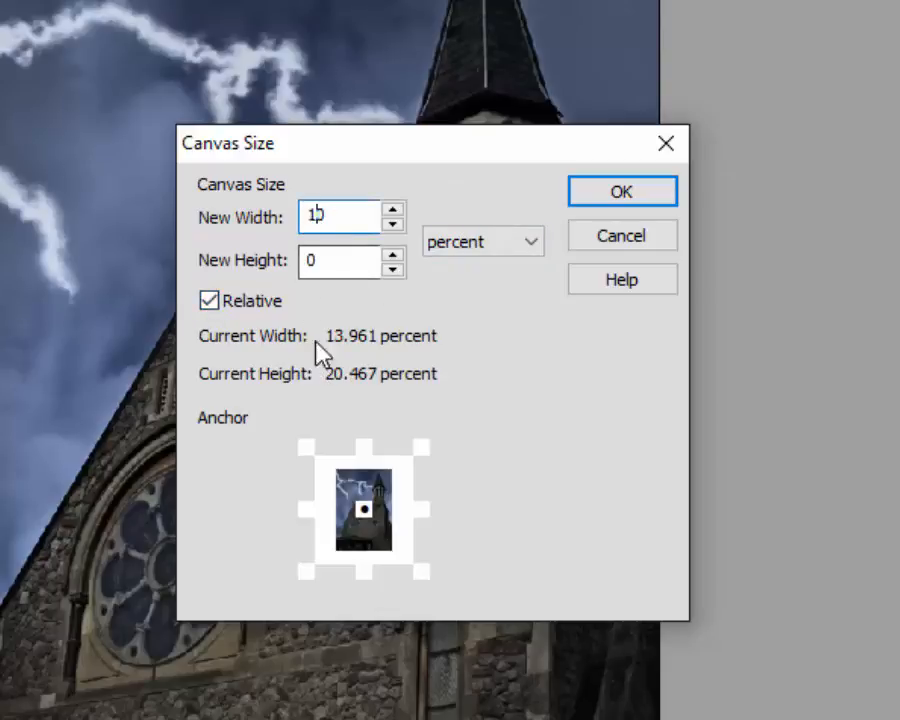
pyautogui.click(309, 258)
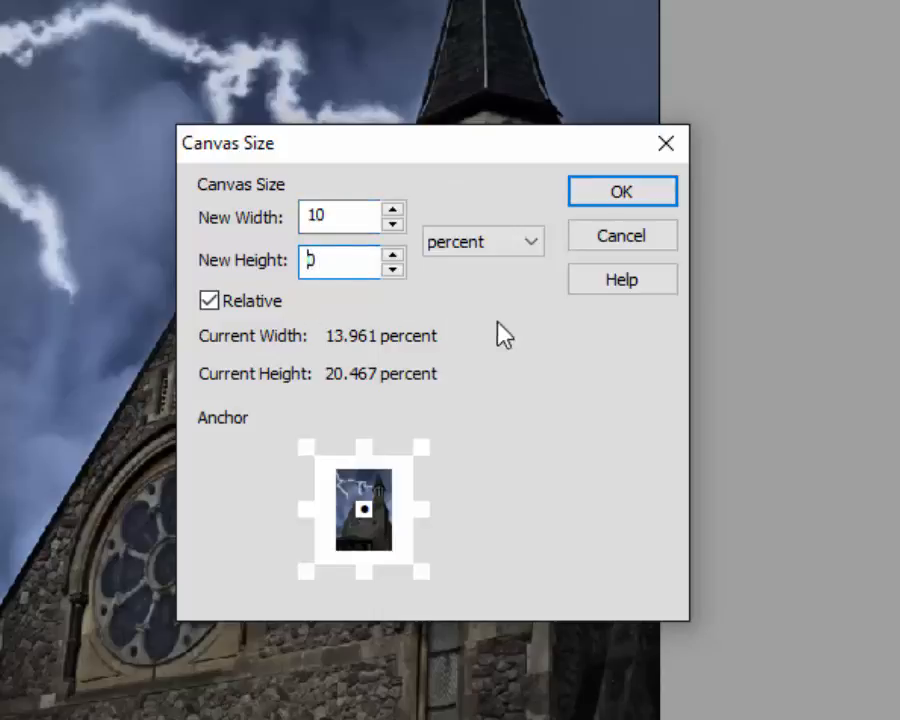
pyautogui.write('1')
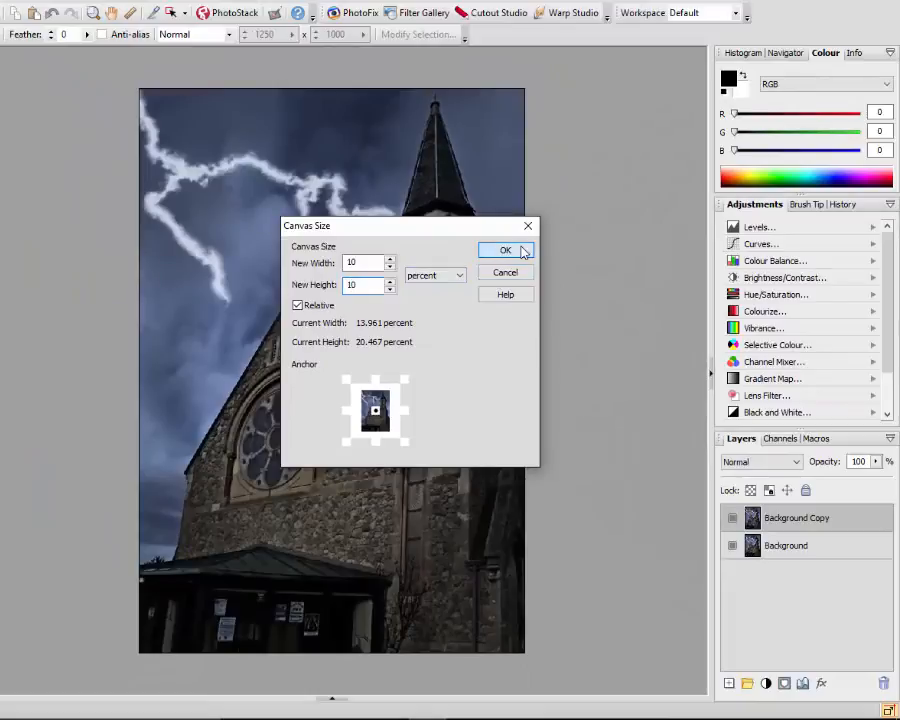
pyautogui.click(506, 251)
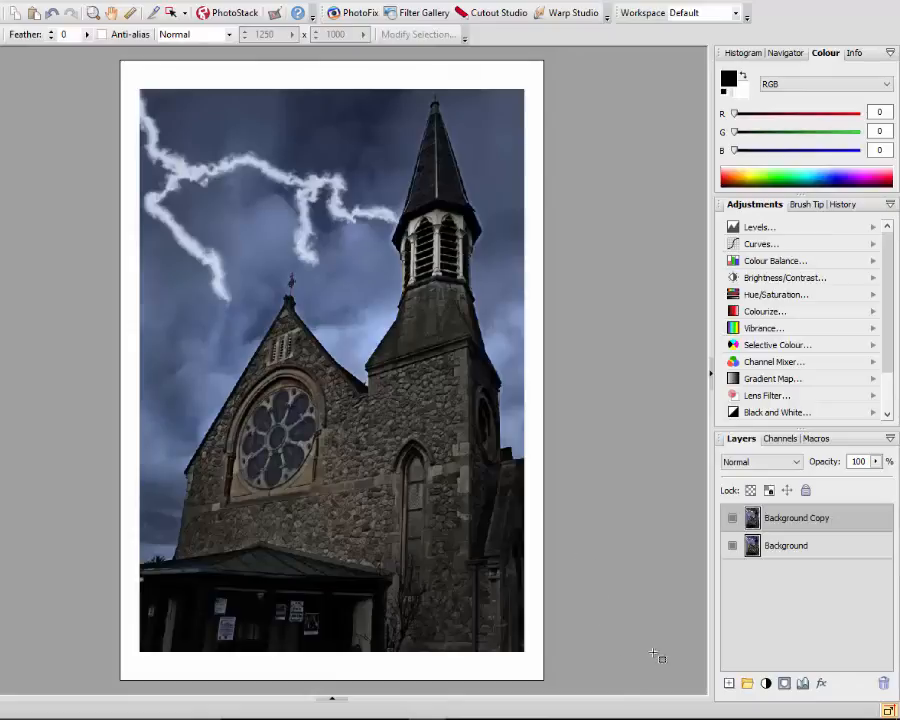
# Add a new layer named Layer 1 above Background Copy and flood-fill it with black.
pyautogui.click(729, 684)
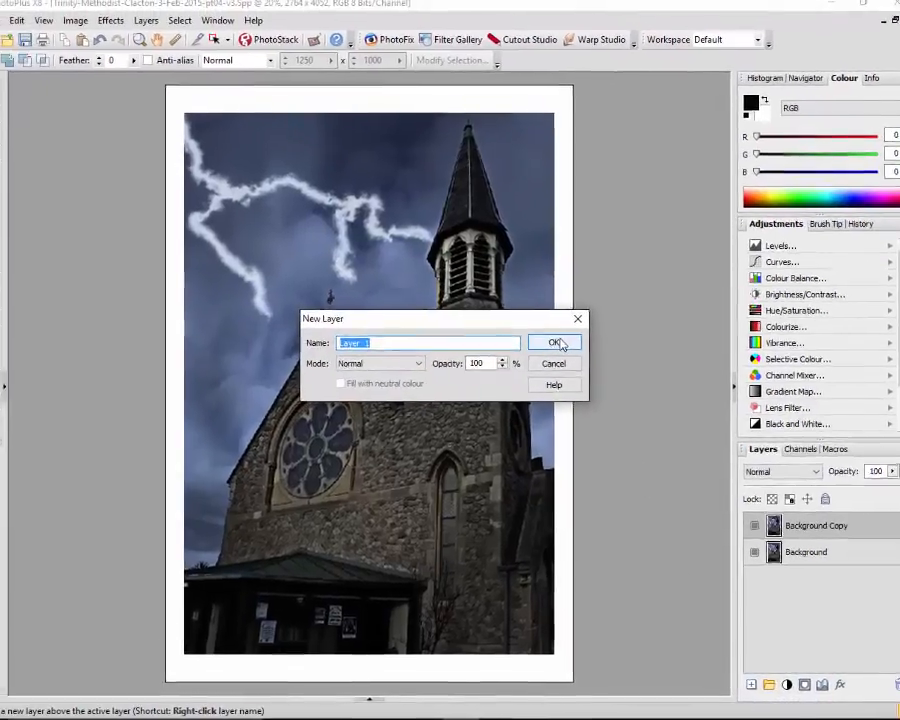
pyautogui.click(523, 327)
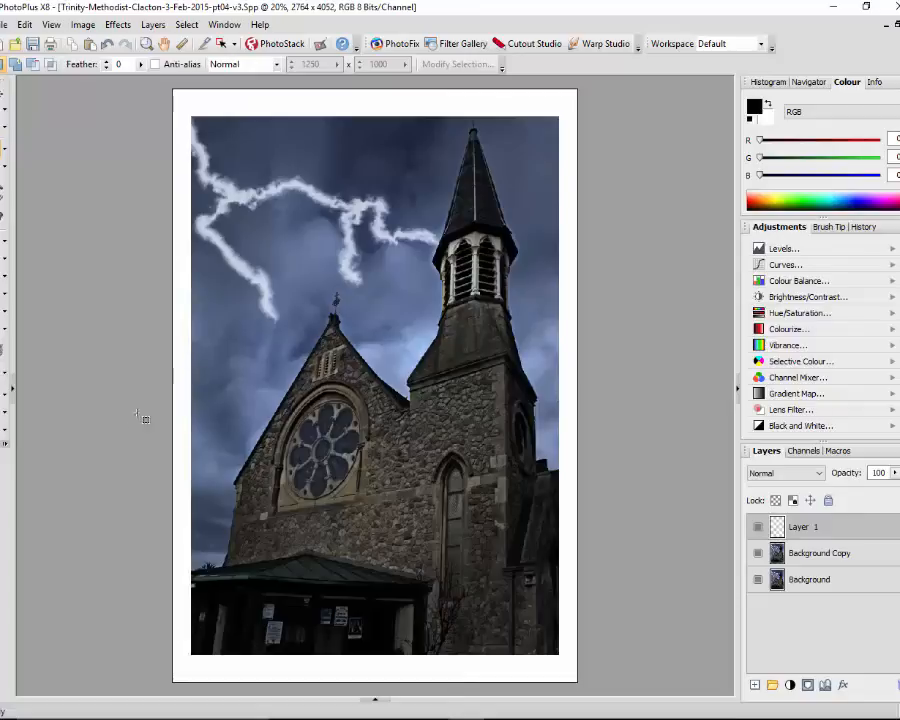
pyautogui.click(776, 500)
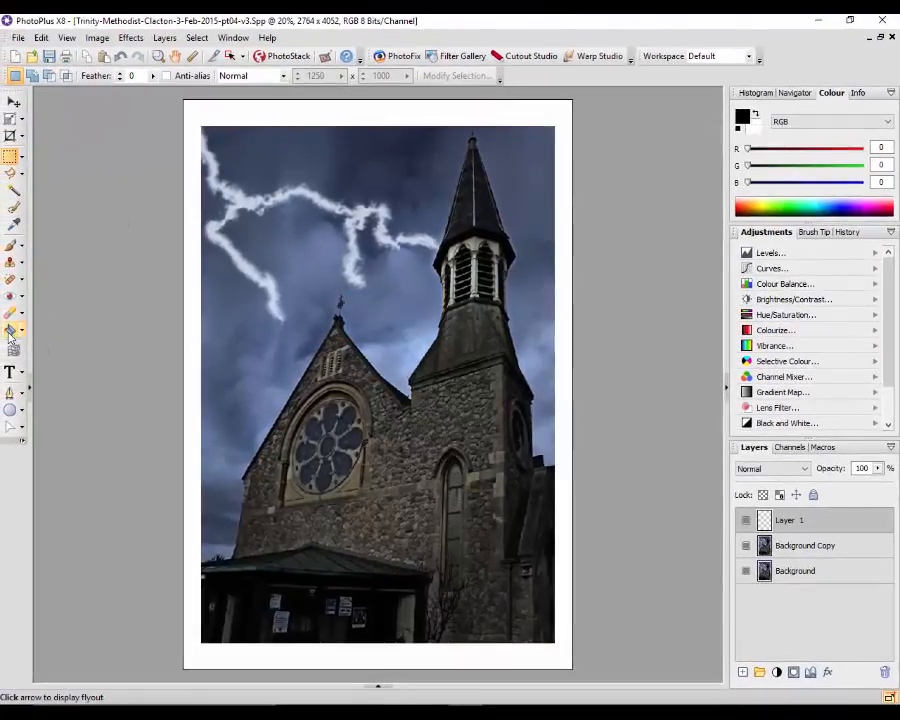
pyautogui.click(10, 331)
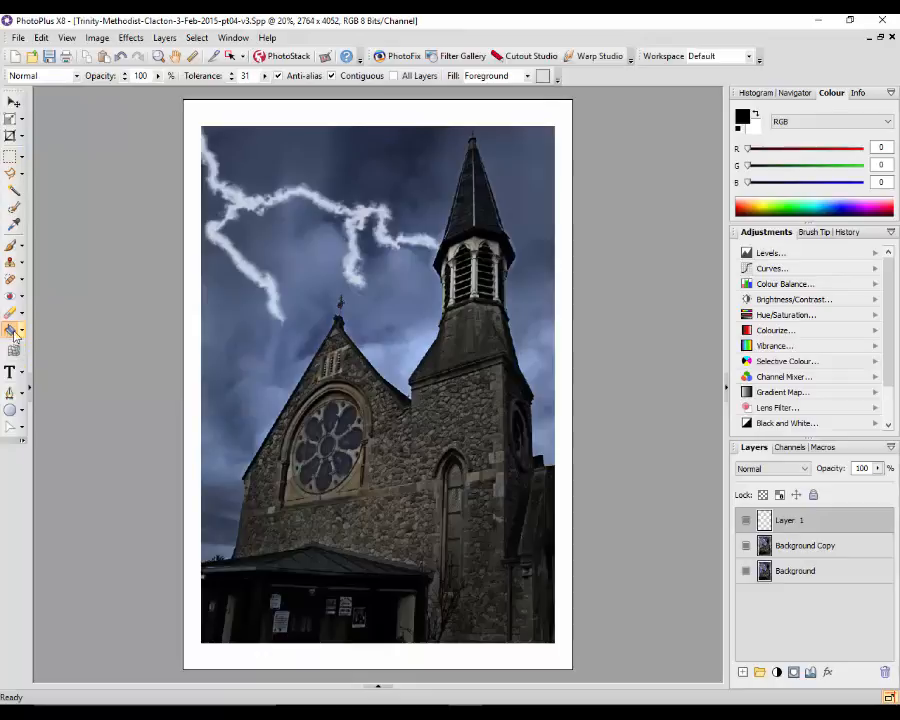
pyautogui.click(513, 322)
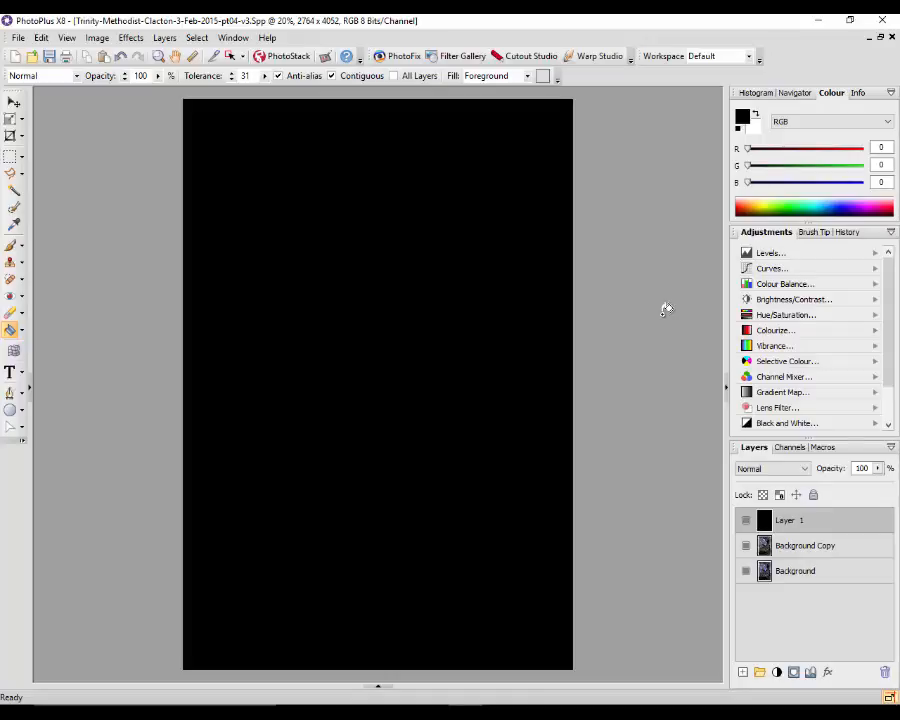
# Add 75 percent uniform monochromatic noise across all channels to the black Layer 1.
pyautogui.click(131, 38)
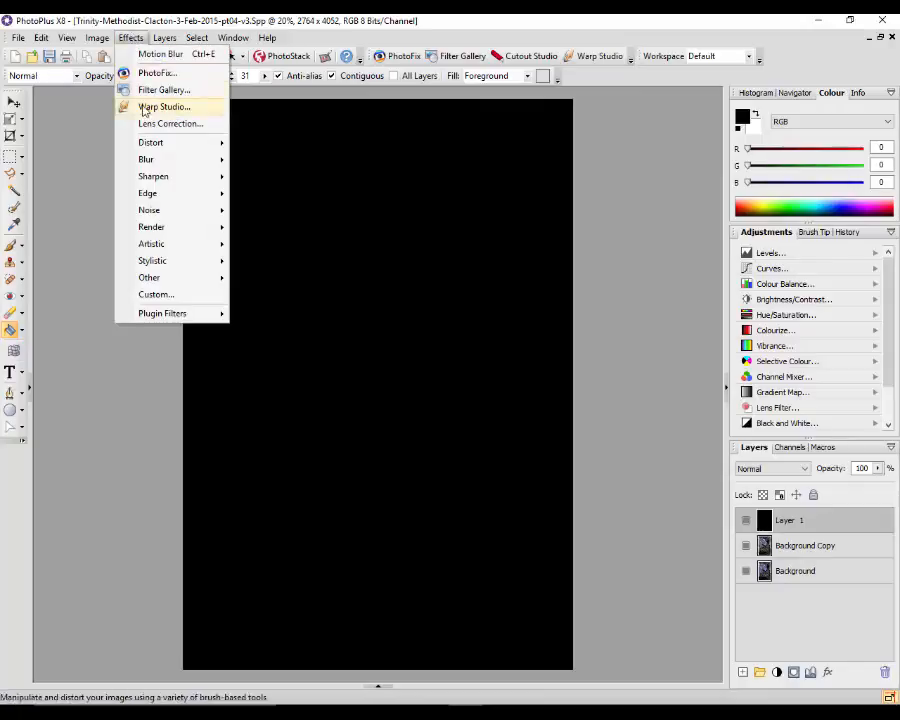
pyautogui.moveTo(183, 211)
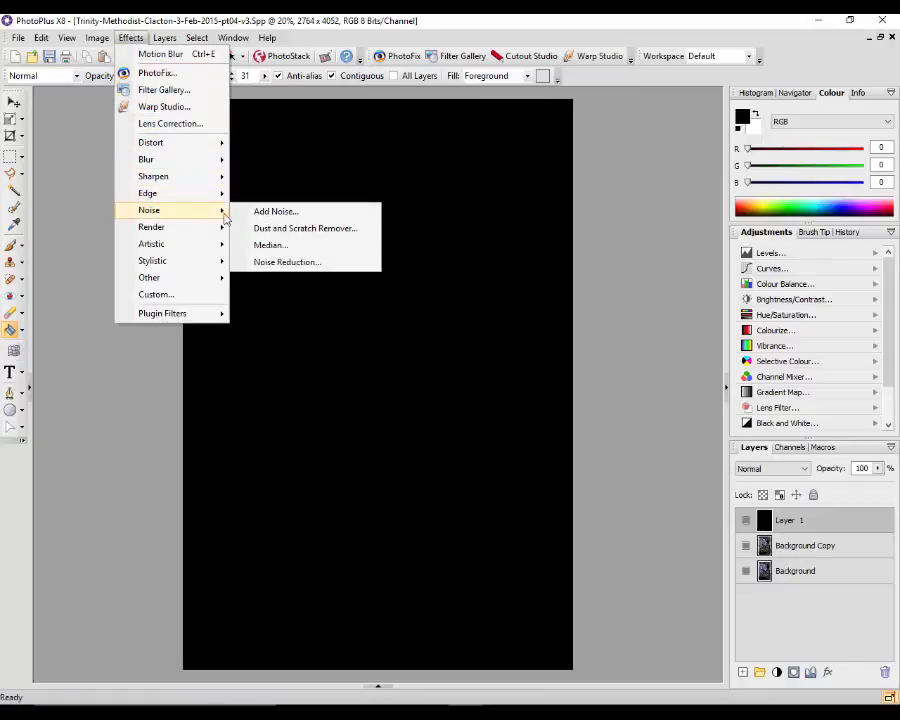
pyautogui.click(266, 215)
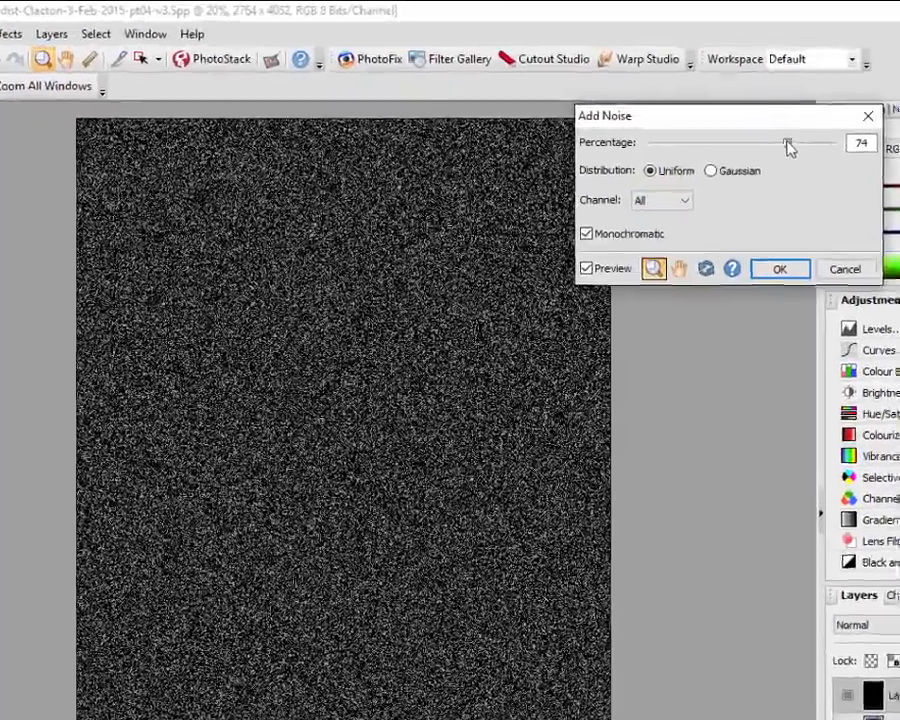
pyautogui.moveTo(789, 147)
pyautogui.mouseDown()
pyautogui.moveTo(695, 148)
pyautogui.moveTo(803, 157)
pyautogui.mouseUp()
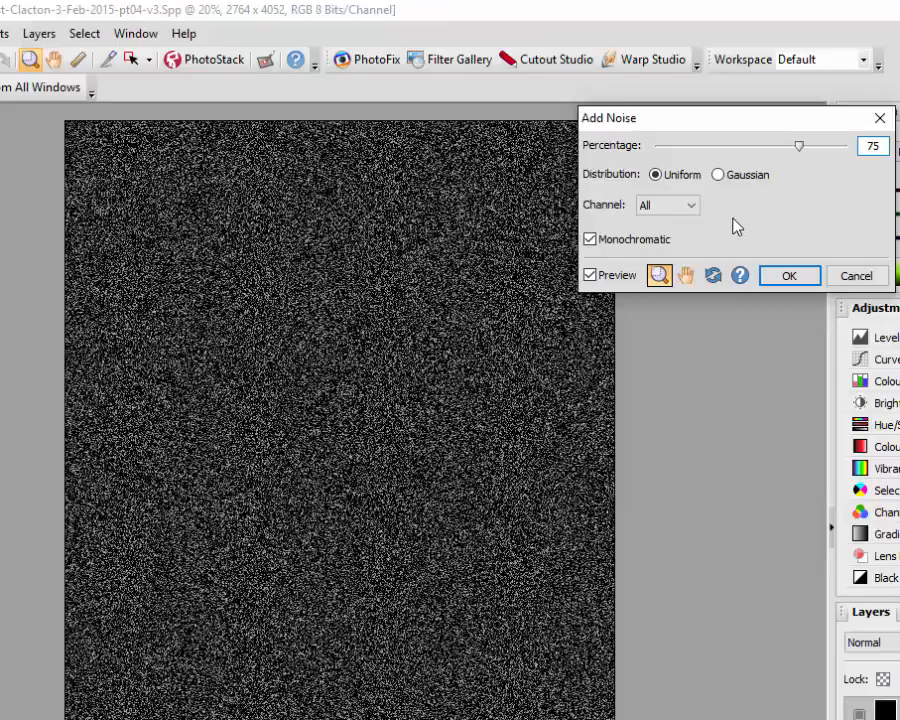
pyautogui.click(789, 277)
# Apply a Gaussian Blur with a radius of 0.5 to the noise on Layer 1.
pyautogui.press('f')
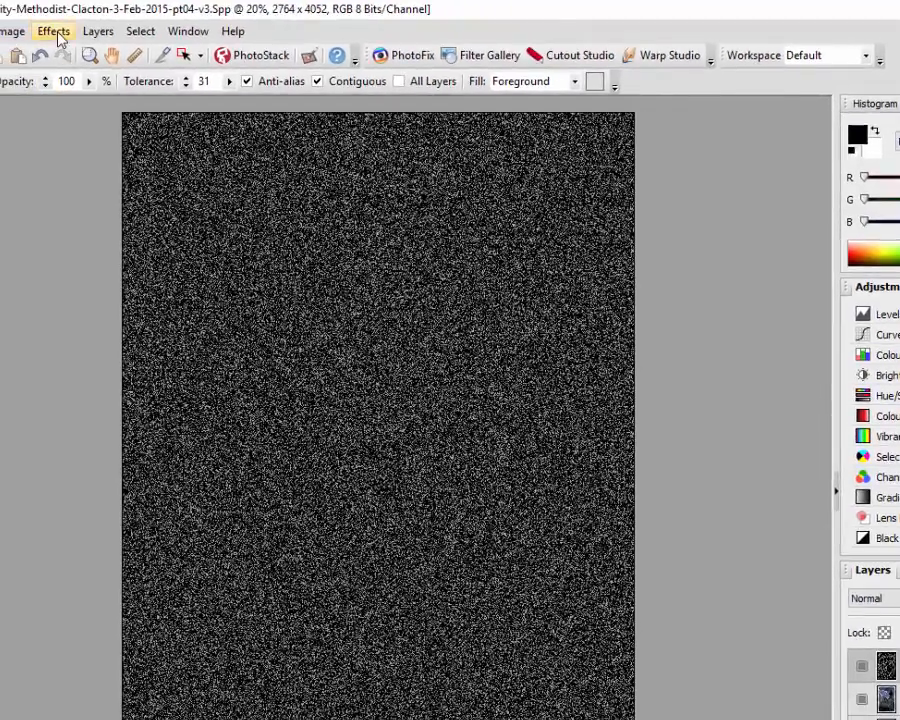
pyautogui.click(24, 32)
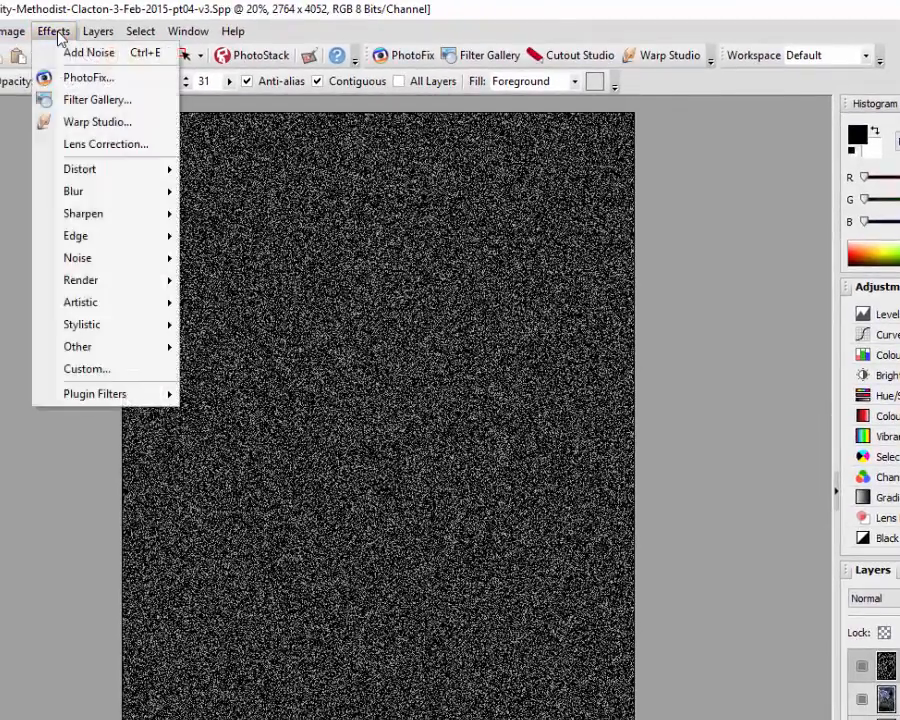
pyautogui.moveTo(80, 196)
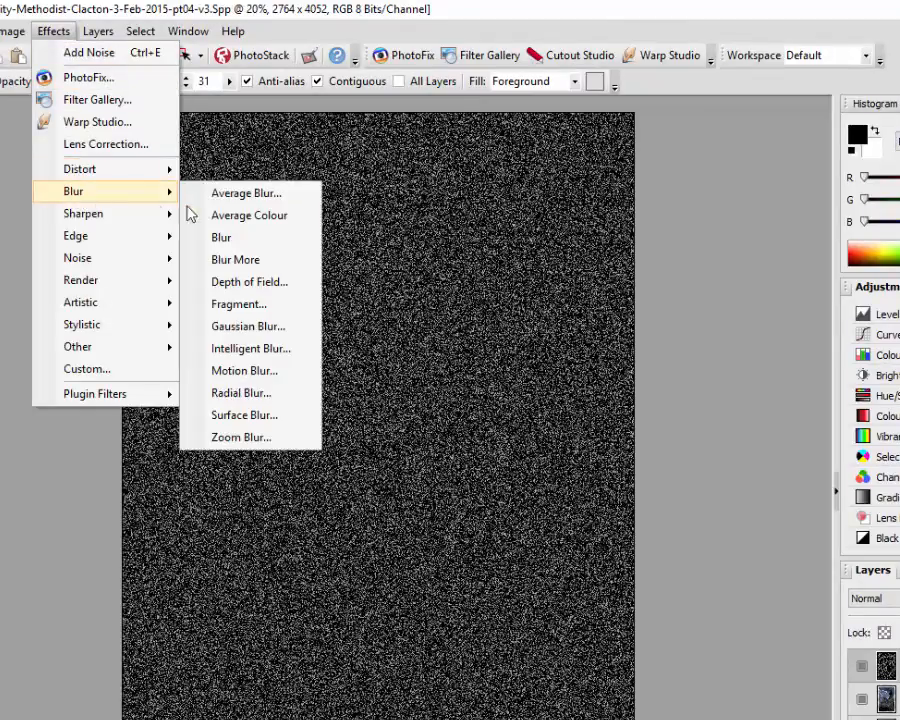
pyautogui.click(248, 327)
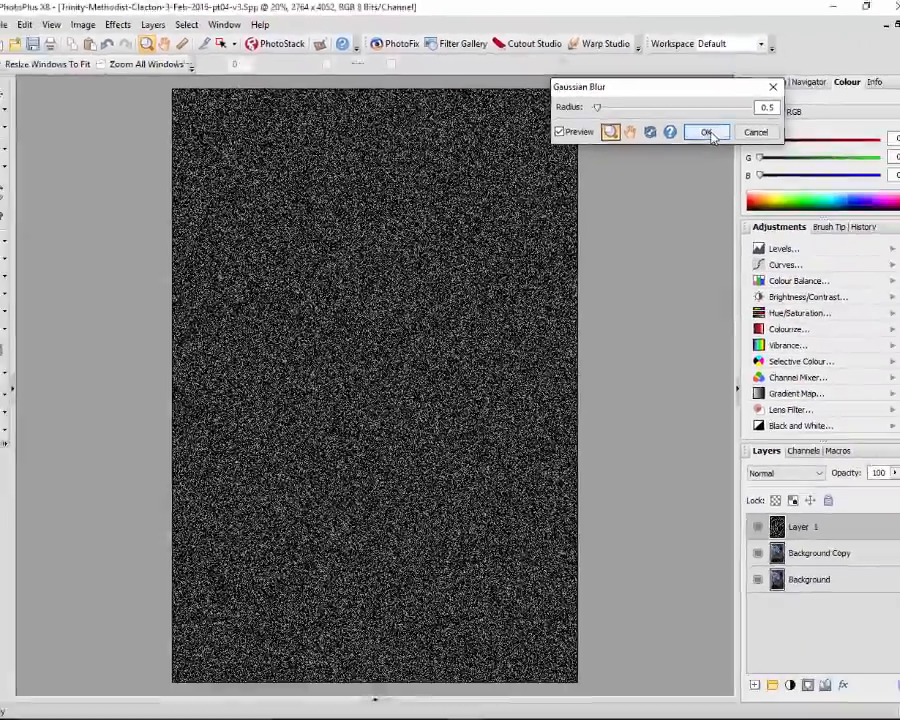
pyautogui.click(792, 168)
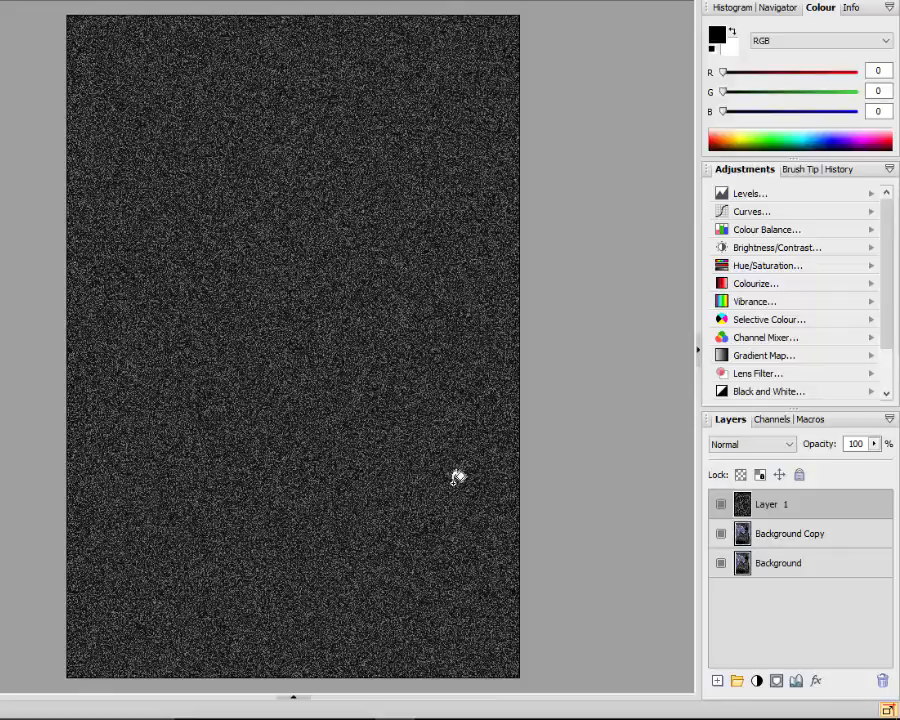
# Add a Levels adjustment layer above Layer 1 with input levels of 93 and 151, and clip it to the layer below.
pyautogui.click(757, 682)
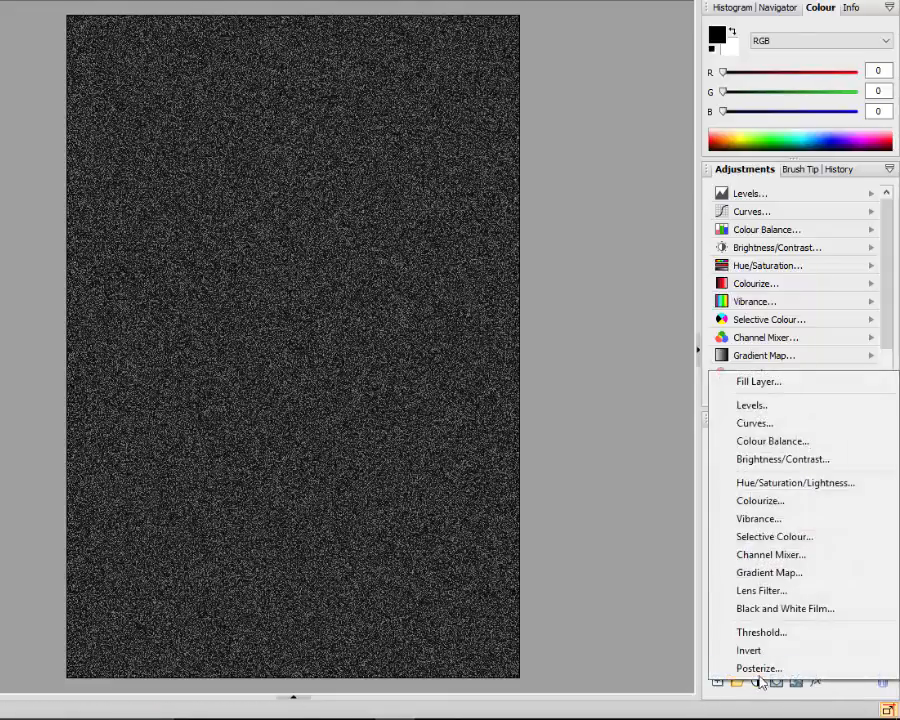
pyautogui.click(760, 409)
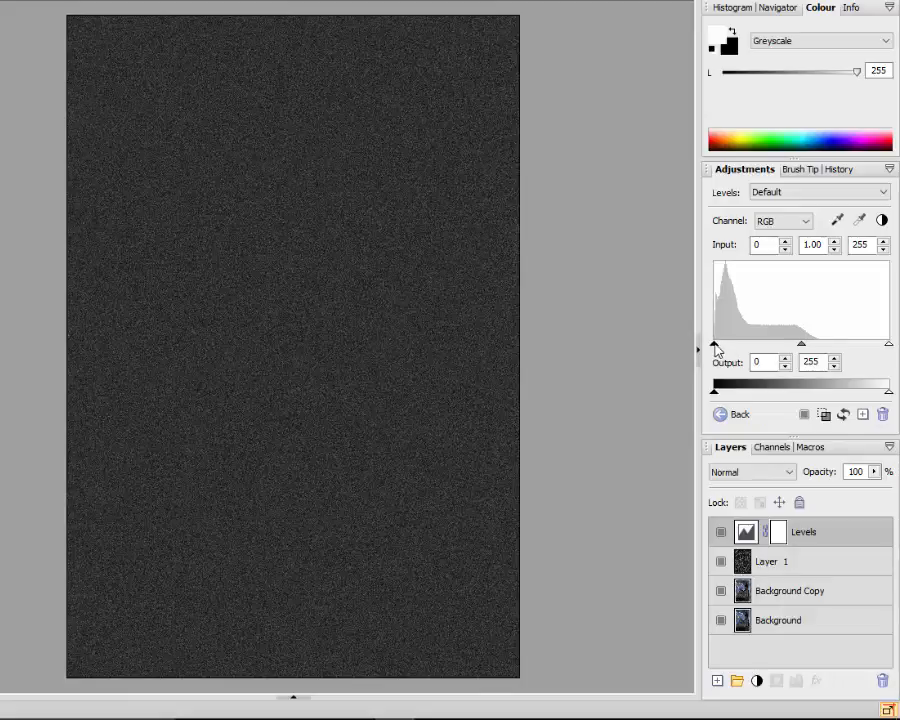
pyautogui.moveTo(716, 348); pyautogui.dragTo(745, 349)
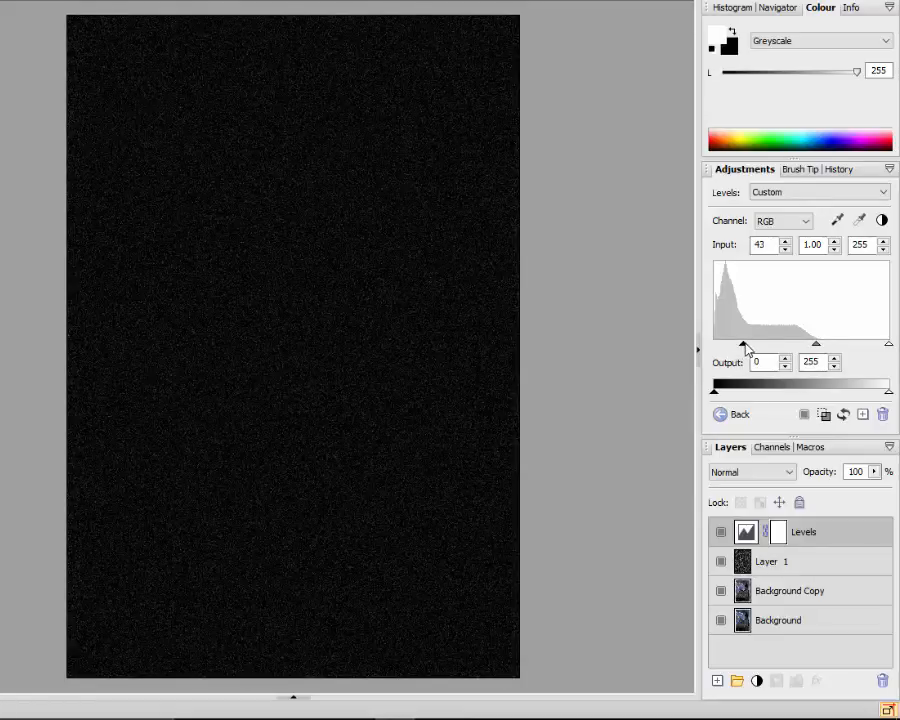
pyautogui.moveTo(745, 348); pyautogui.dragTo(768, 347)
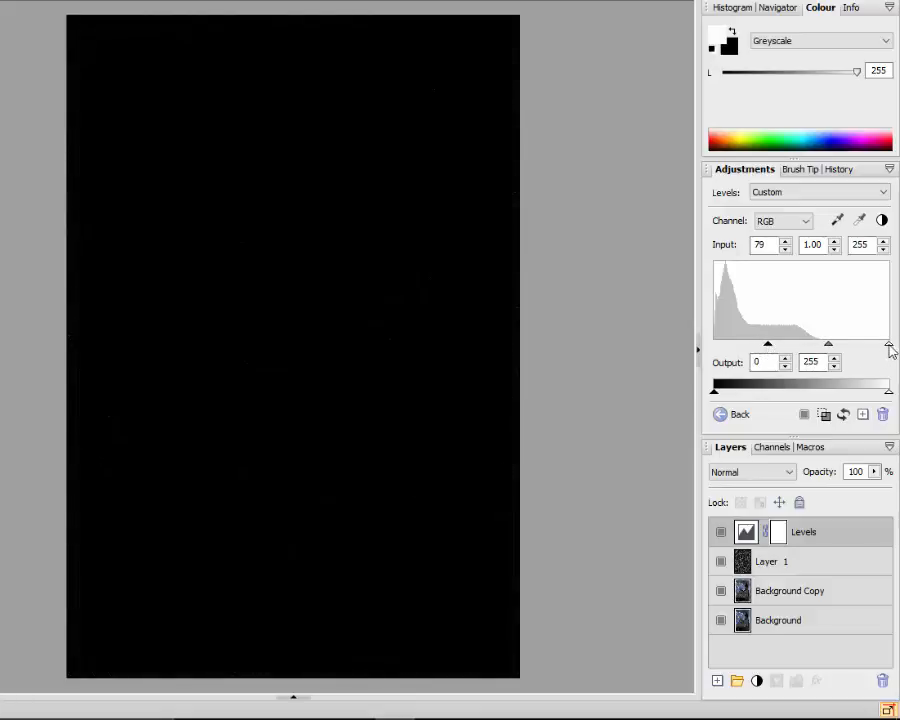
pyautogui.moveTo(891, 347); pyautogui.dragTo(817, 347)
pyautogui.moveTo(770, 349); pyautogui.dragTo(781, 349)
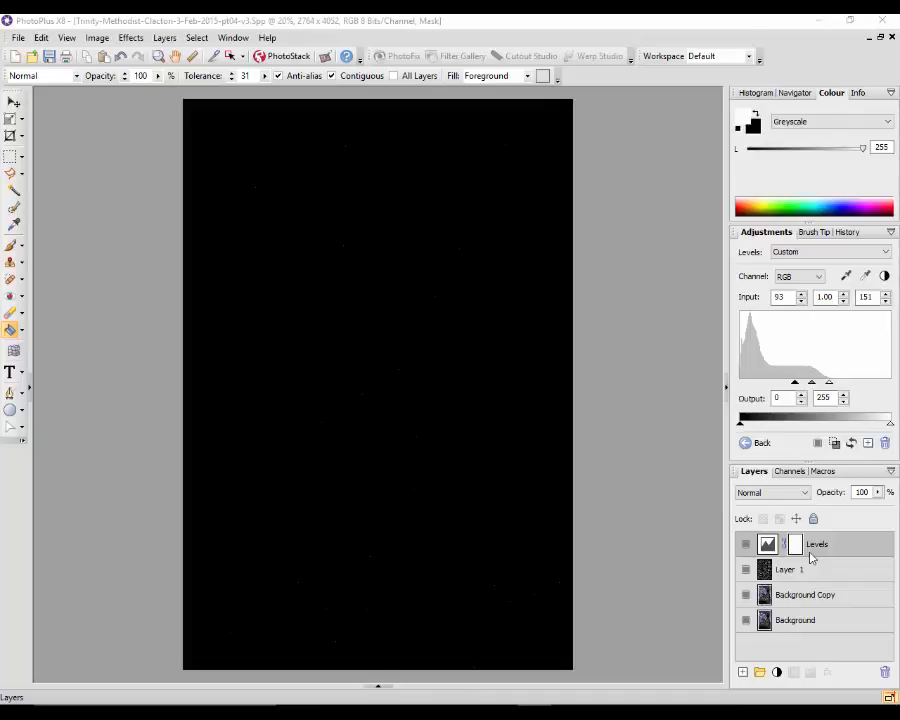
pyautogui.rightClick(840, 548)
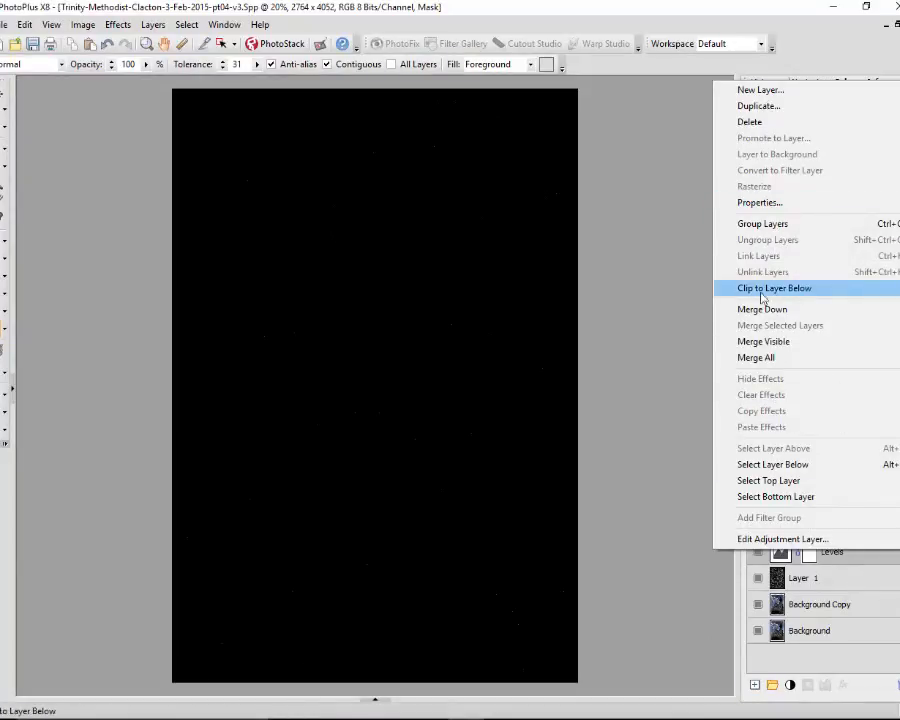
pyautogui.click(803, 291)
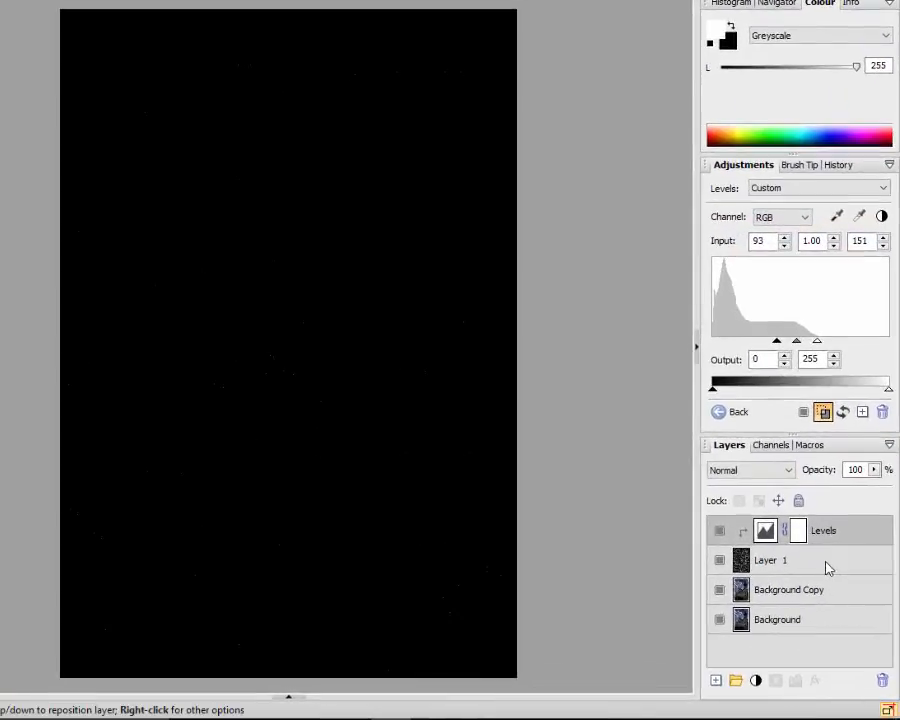
# Apply a Motion Blur with a distance of 30 and an angle of 315 to Layer 1.
pyautogui.click(843, 567)
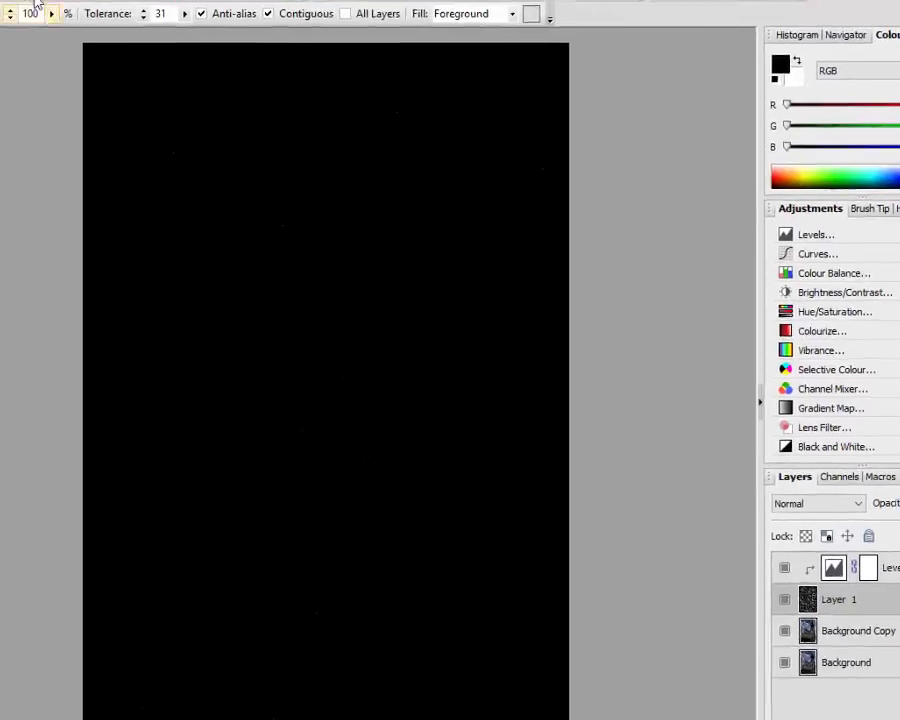
pyautogui.click(50, 16)
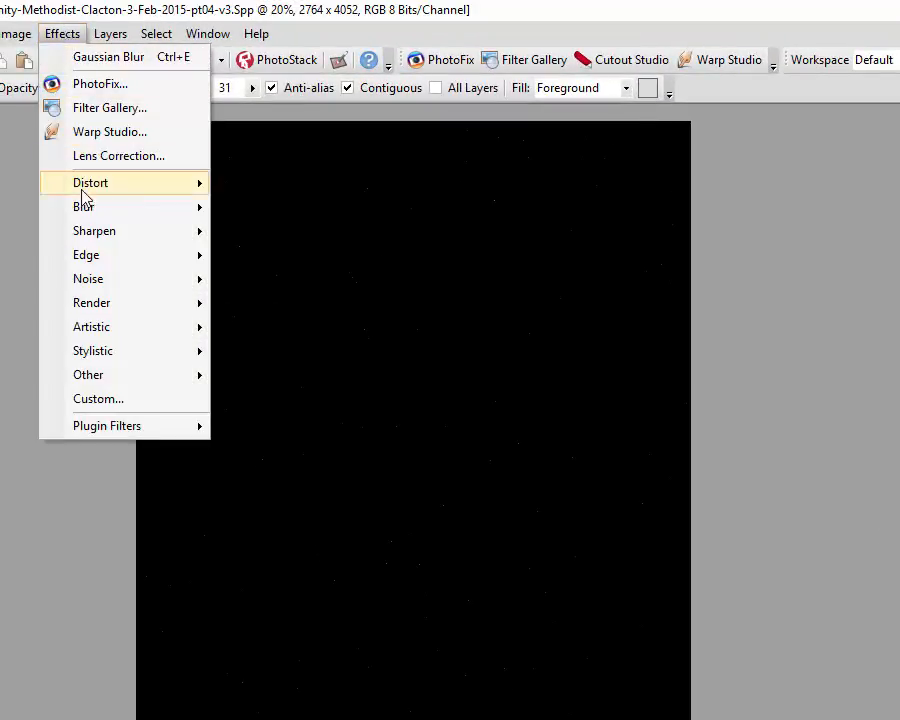
pyautogui.moveTo(69, 187)
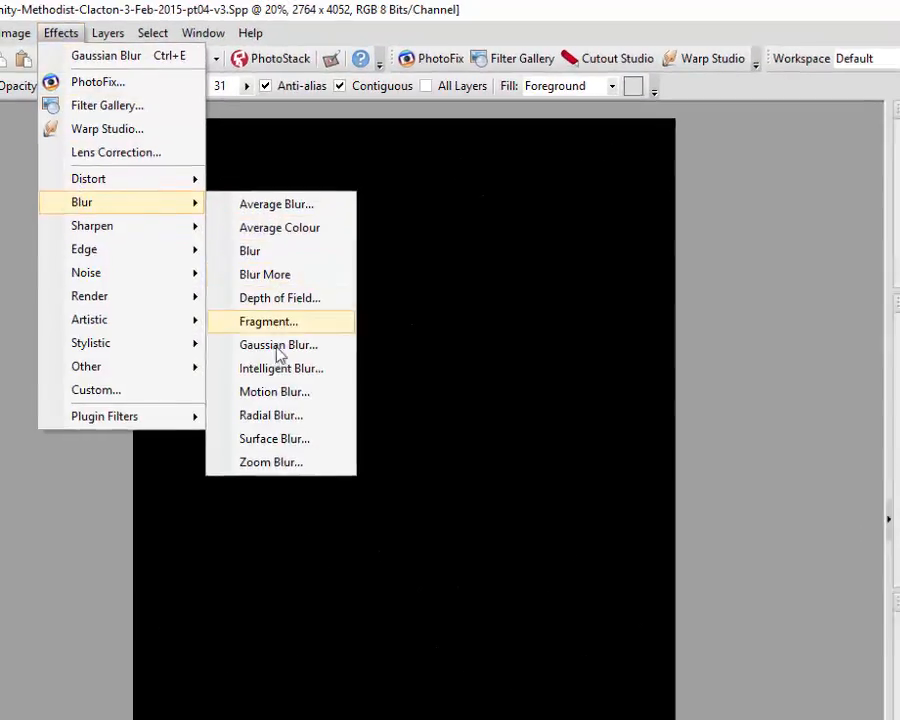
pyautogui.click(274, 391)
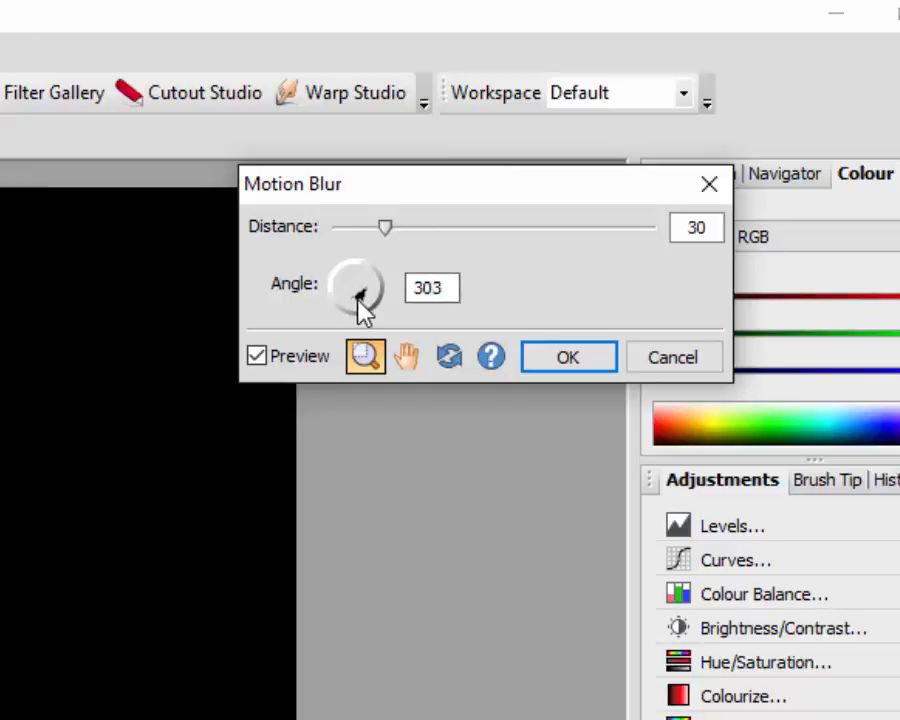
pyautogui.moveTo(358, 299); pyautogui.dragTo(378, 326)
pyautogui.moveTo(385, 308); pyautogui.dragTo(378, 310)
pyautogui.moveTo(369, 307); pyautogui.dragTo(362, 305)
pyautogui.moveTo(362, 296); pyautogui.dragTo(368, 301)
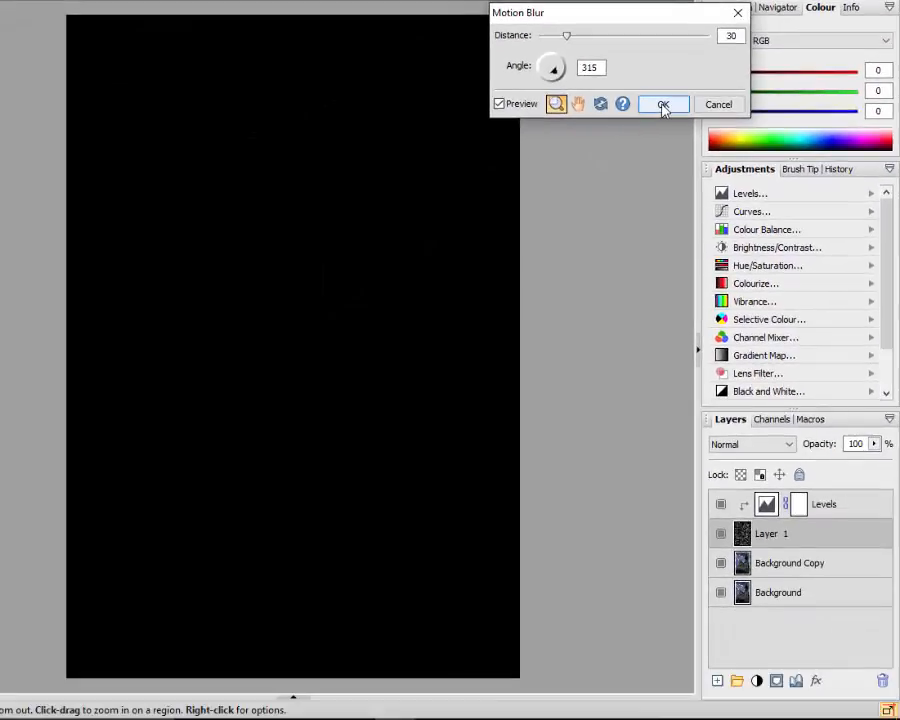
pyautogui.click(628, 197)
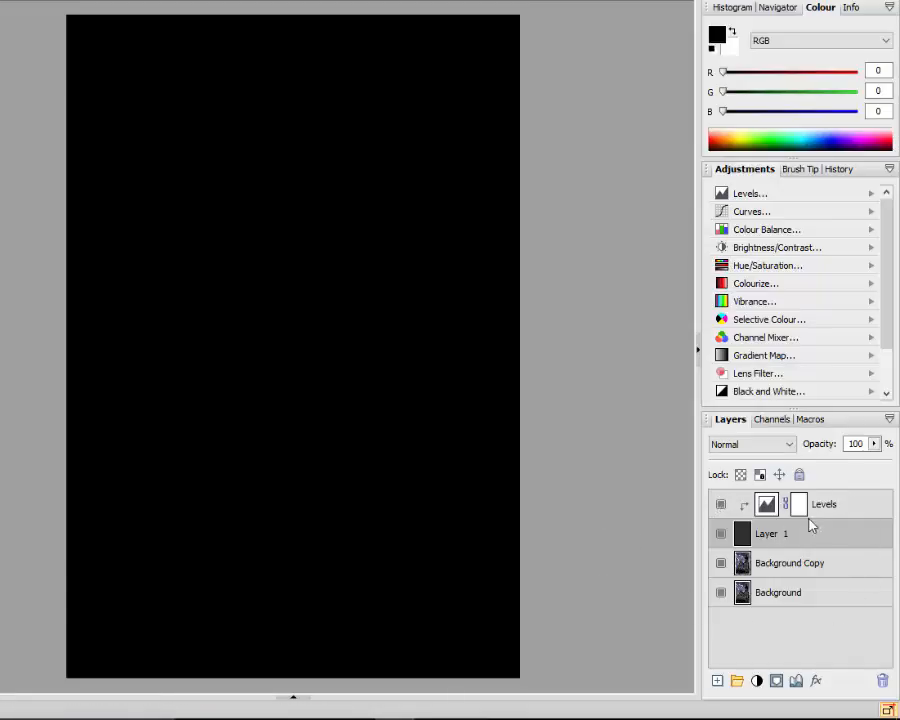
# Reset the clipped Levels adjustment layer to the Default preset.
pyautogui.click(860, 514)
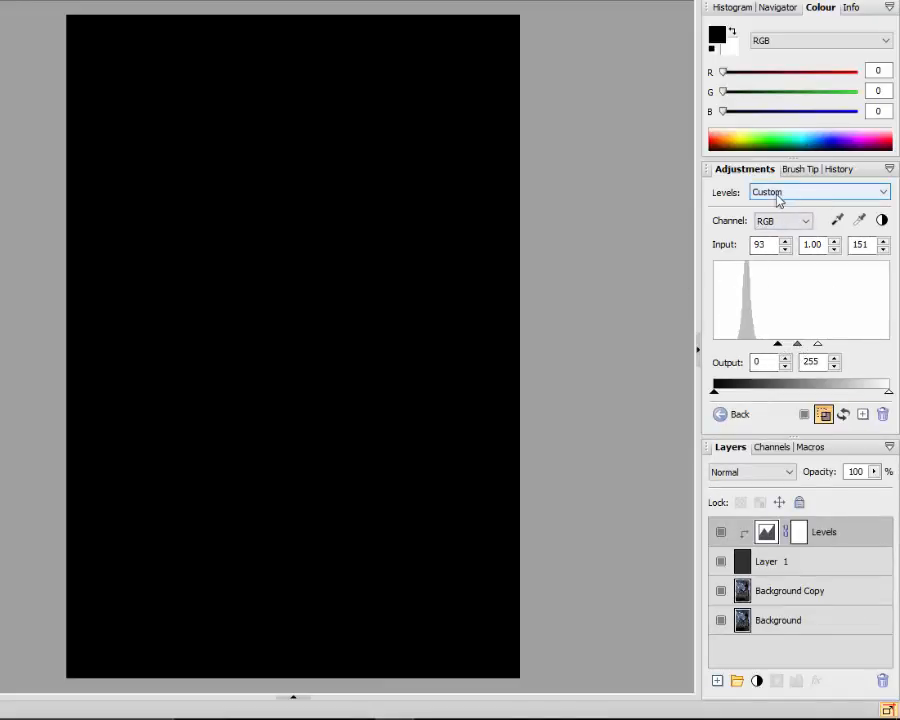
pyautogui.click(886, 193)
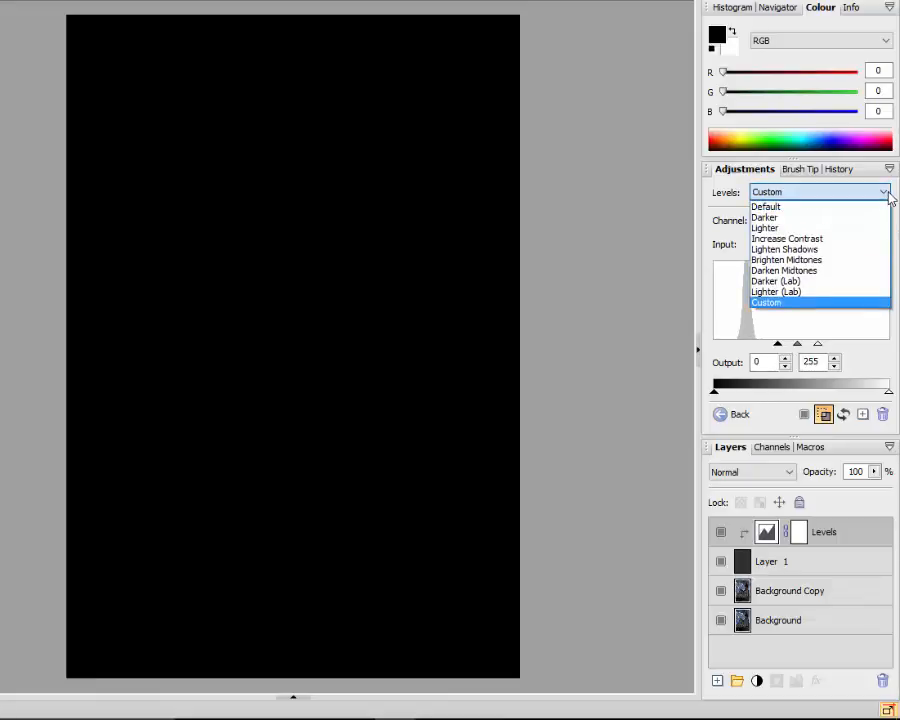
pyautogui.click(874, 207)
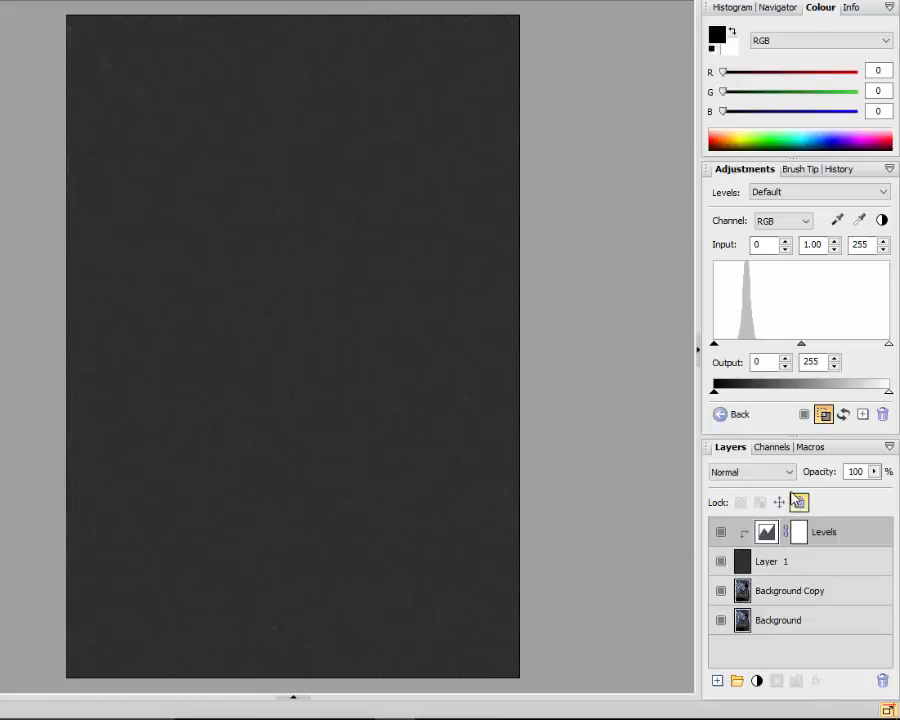
# Set the blend mode of Layer 1 to Screen.
pyautogui.click(838, 570)
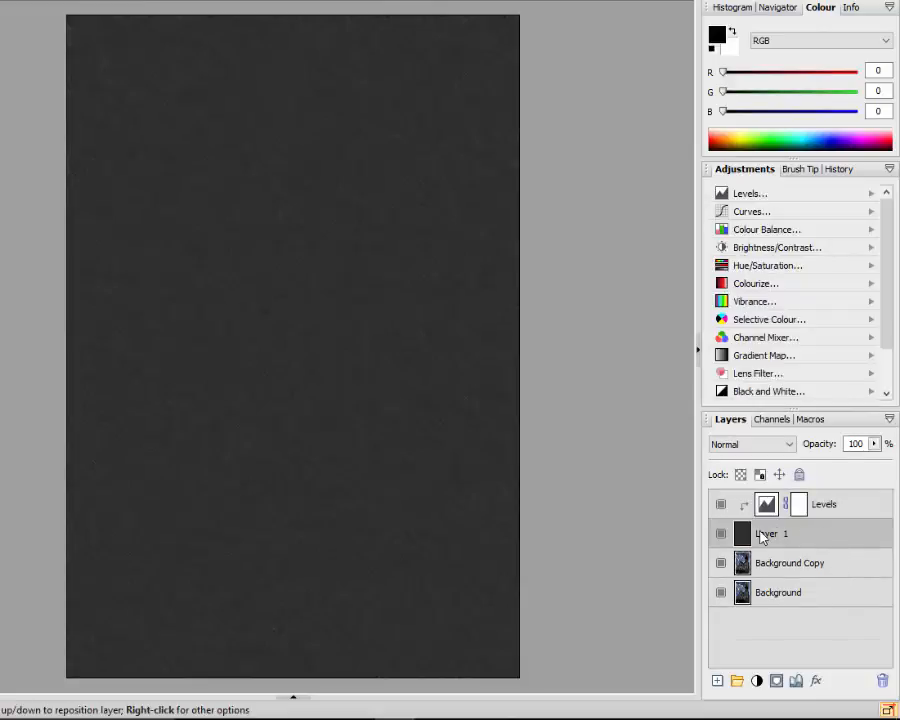
pyautogui.click(790, 446)
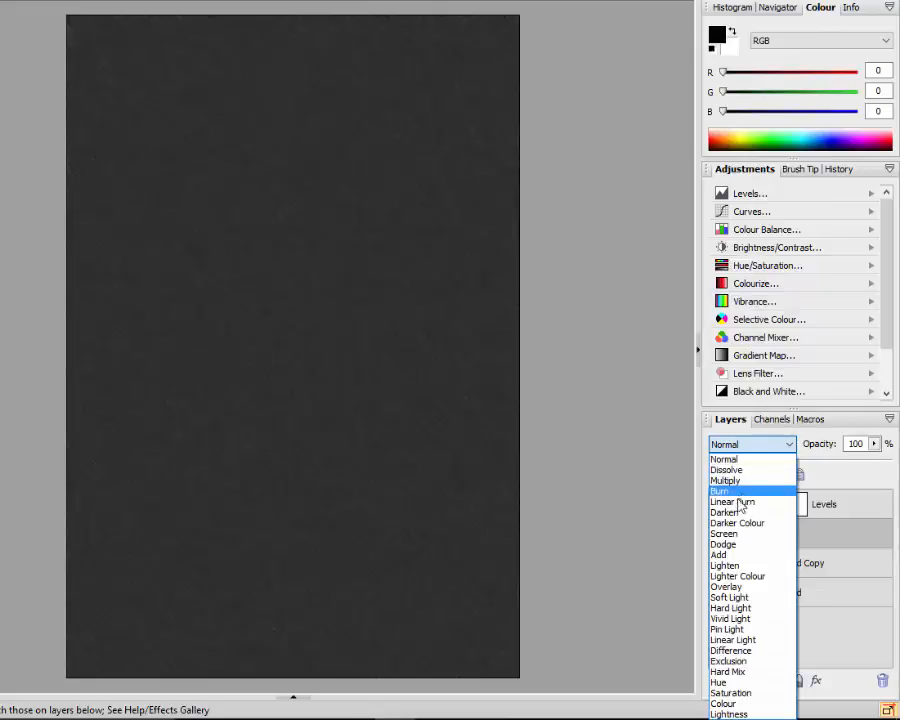
pyautogui.click(731, 535)
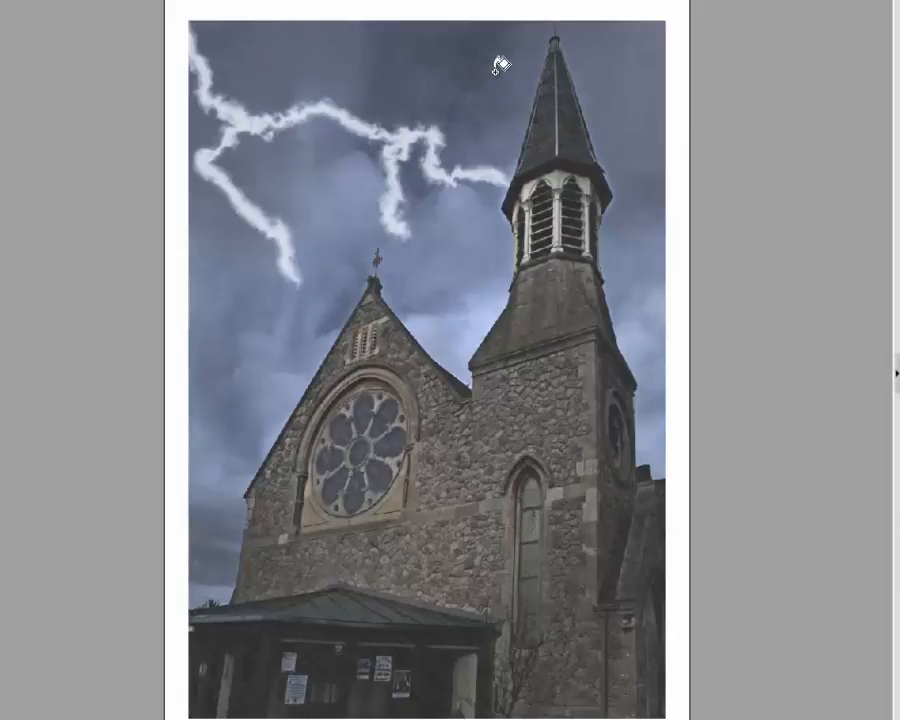
# Check the rain streaks over the sky and rose window up close, and merge all layers into one.
pyautogui.scroll(5, 233, 437)
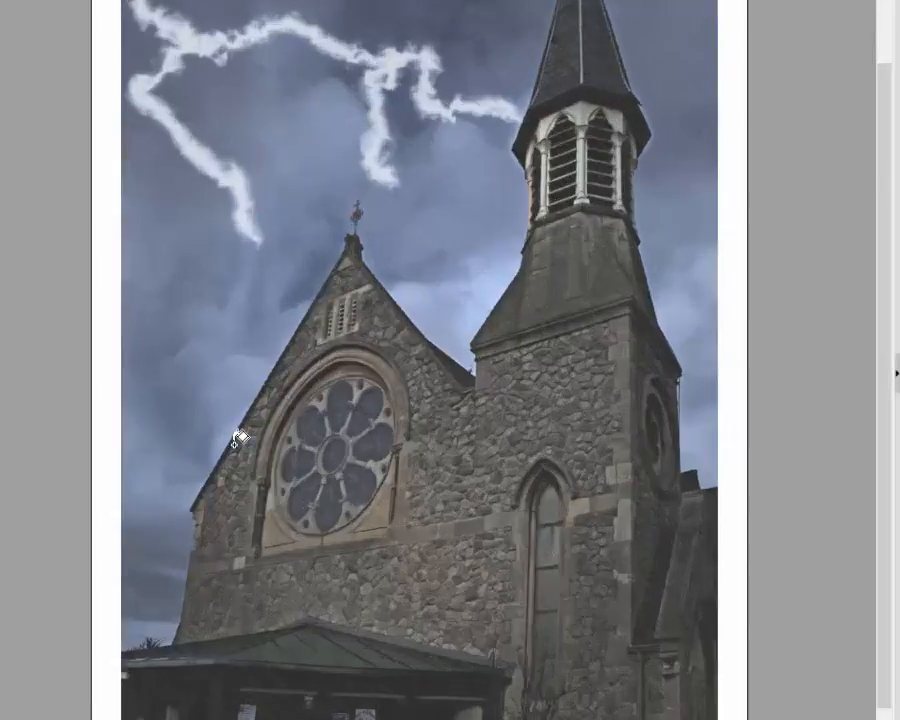
pyautogui.scroll(2, 236, 436)
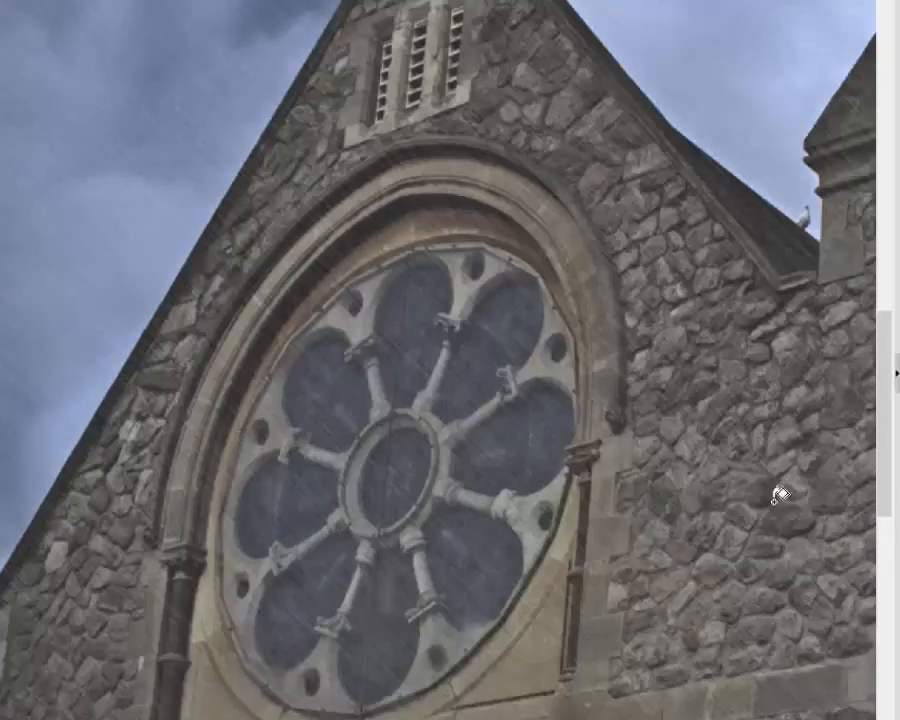
pyautogui.moveTo(889, 383); pyautogui.dragTo(886, 201)
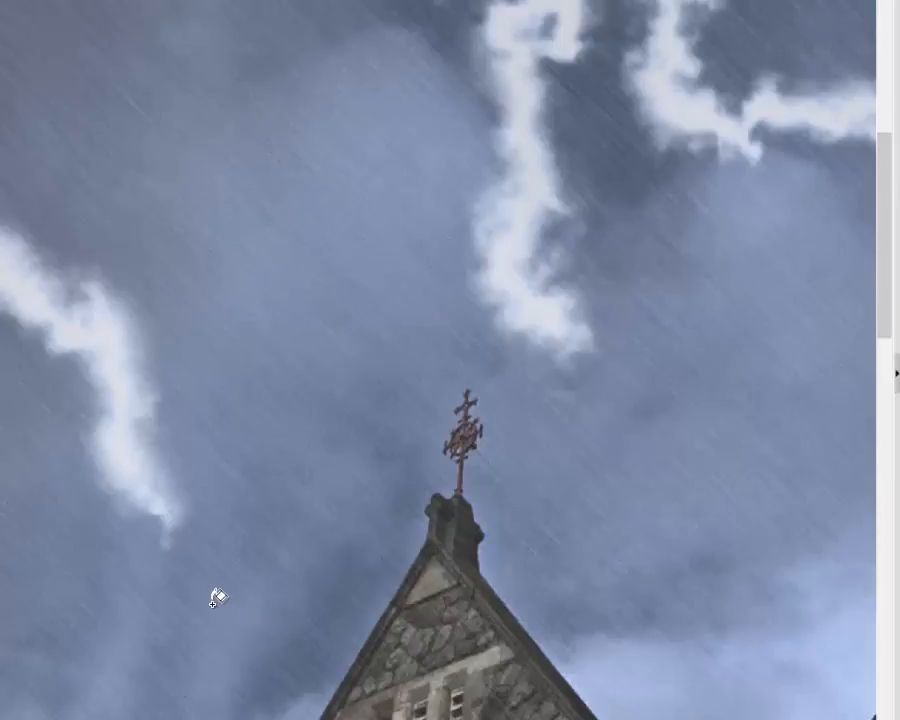
pyautogui.scroll(-2, 214, 594)
pyautogui.scroll(-3, 228, 557)
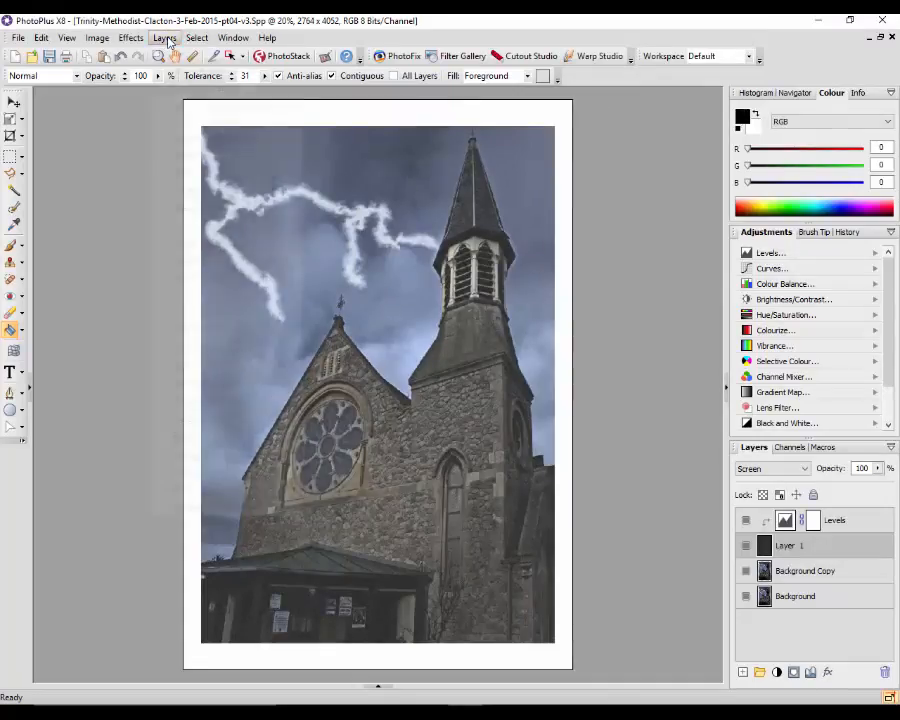
pyautogui.click(165, 38)
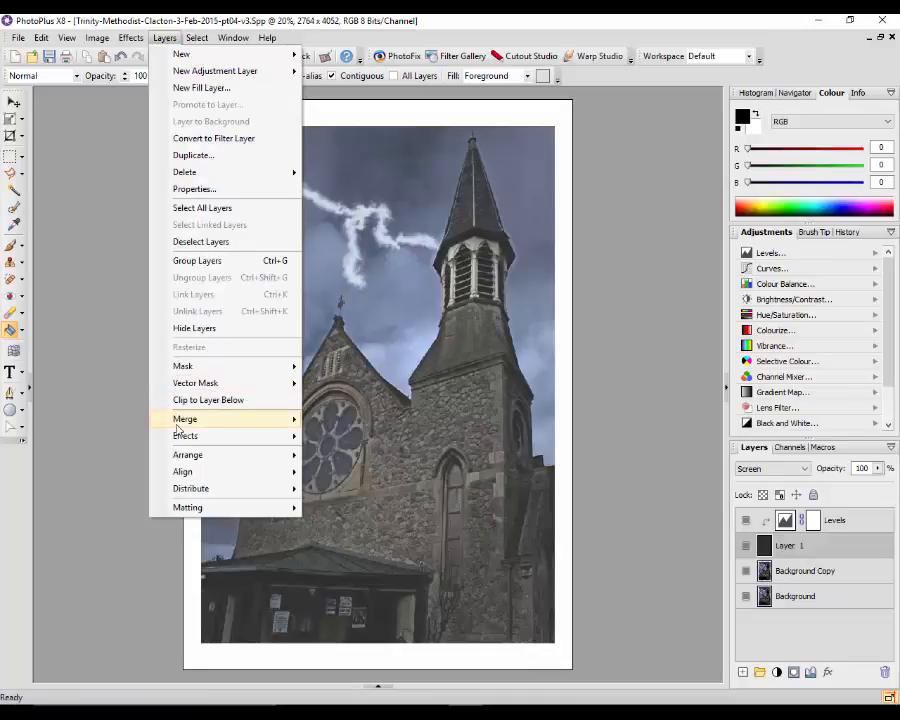
pyautogui.moveTo(217, 422)
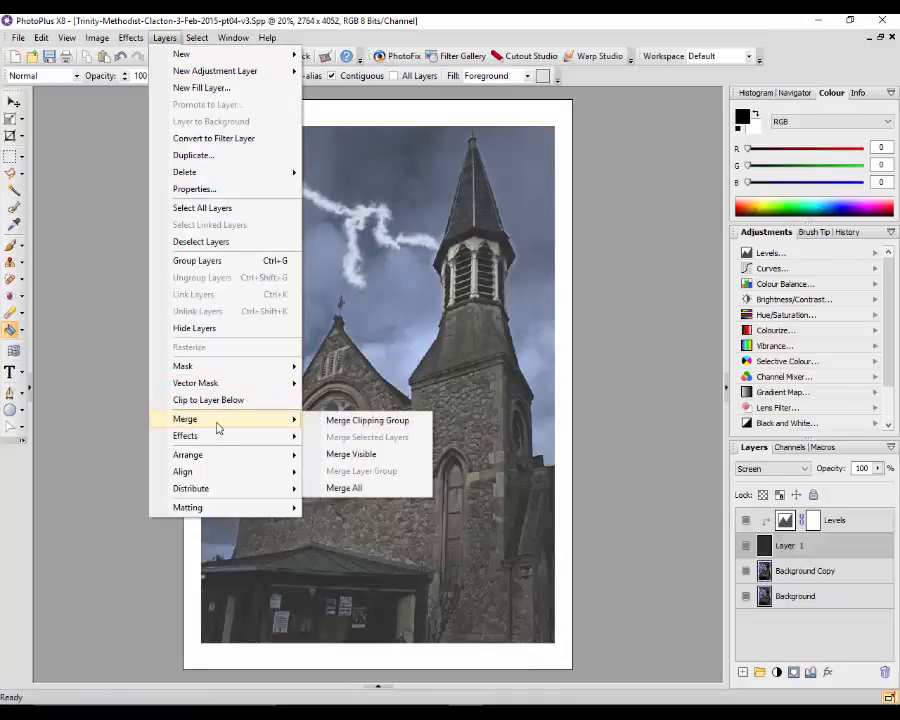
pyautogui.click(342, 490)
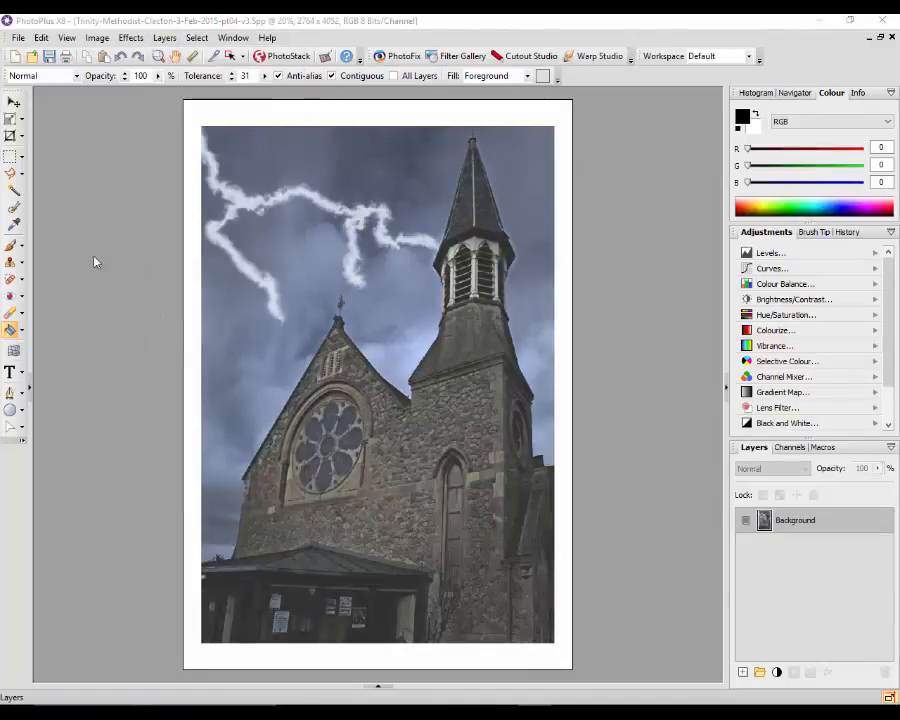
# Crop the image just inside the white border, to about 2484 x 3607 pixels, keeping only the church photo.
pyautogui.click(10, 136)
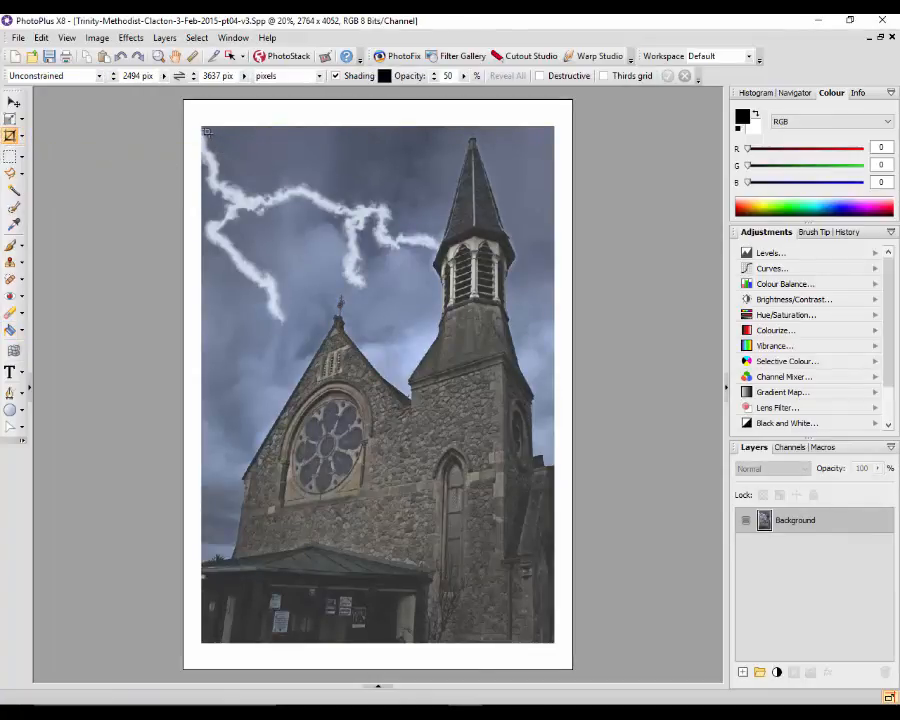
pyautogui.moveTo(206, 131)
pyautogui.mouseDown()
pyautogui.moveTo(452, 560)
pyautogui.moveTo(522, 640)
pyautogui.moveTo(552, 638)
pyautogui.mouseUp()
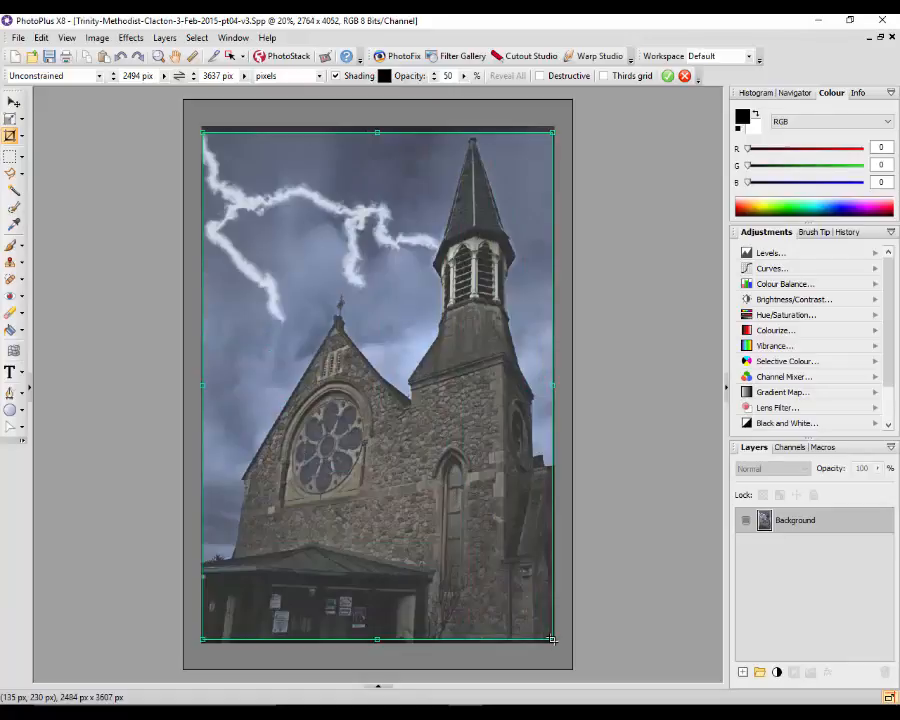
pyautogui.doubleClick(406, 446)
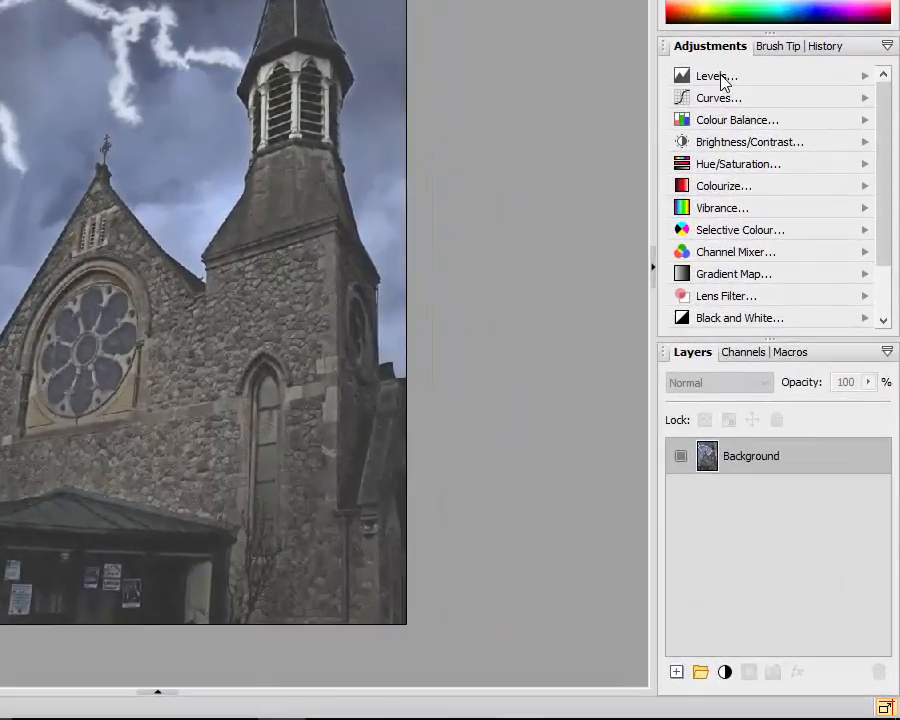
# Darken the photo with a Levels adjustment layer, setting the input black point to 39 and the midtones to about 0.836.
pyautogui.click(770, 253)
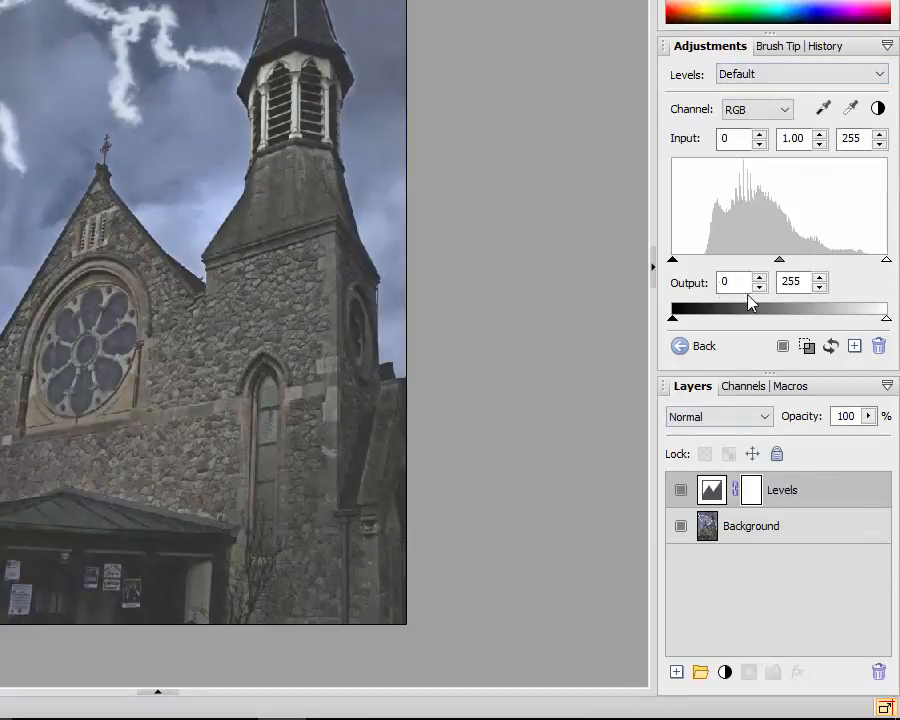
pyautogui.moveTo(676, 266); pyautogui.dragTo(705, 266)
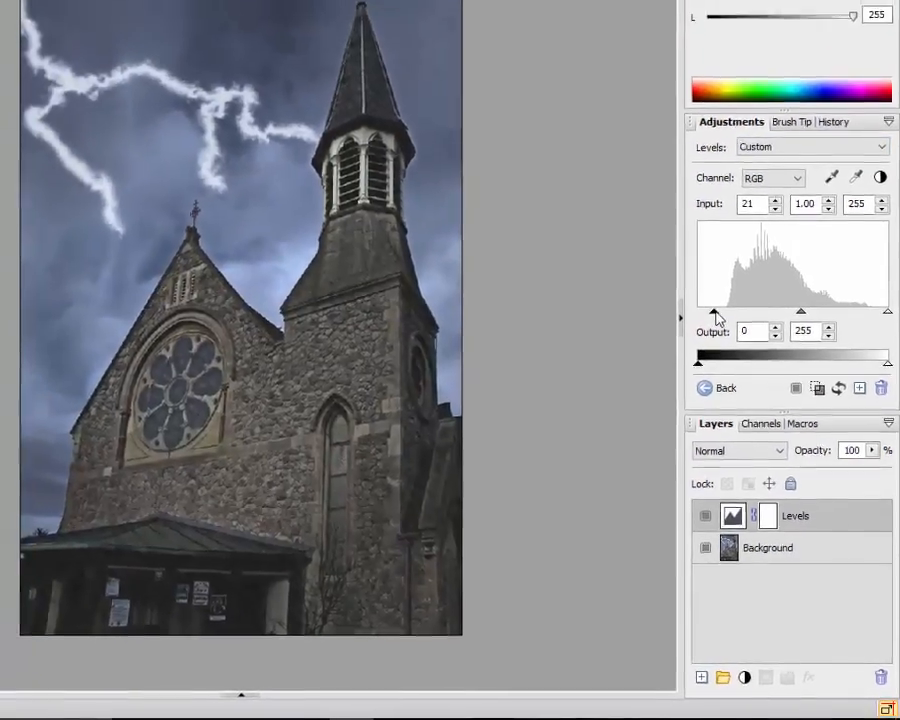
pyautogui.moveTo(731, 323); pyautogui.dragTo(733, 324)
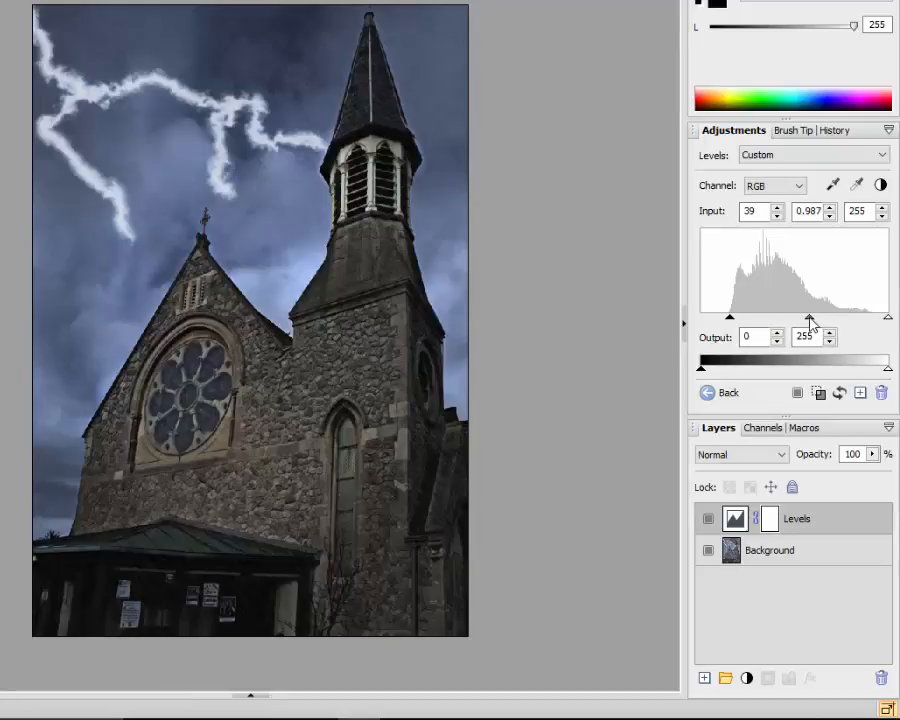
pyautogui.moveTo(810, 323); pyautogui.dragTo(819, 321)
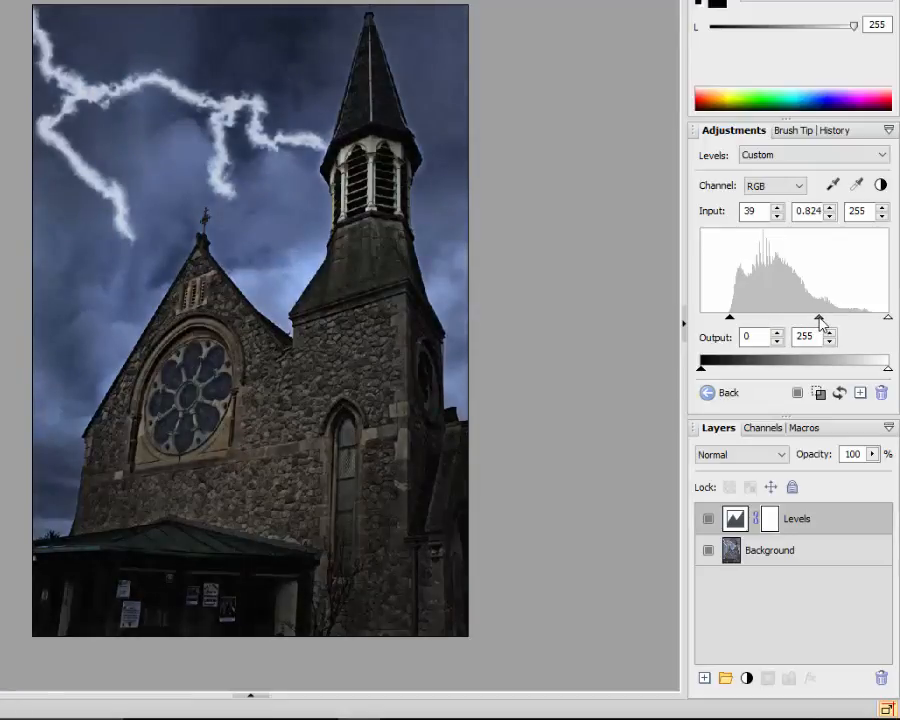
pyautogui.moveTo(820, 320); pyautogui.dragTo(818, 321)
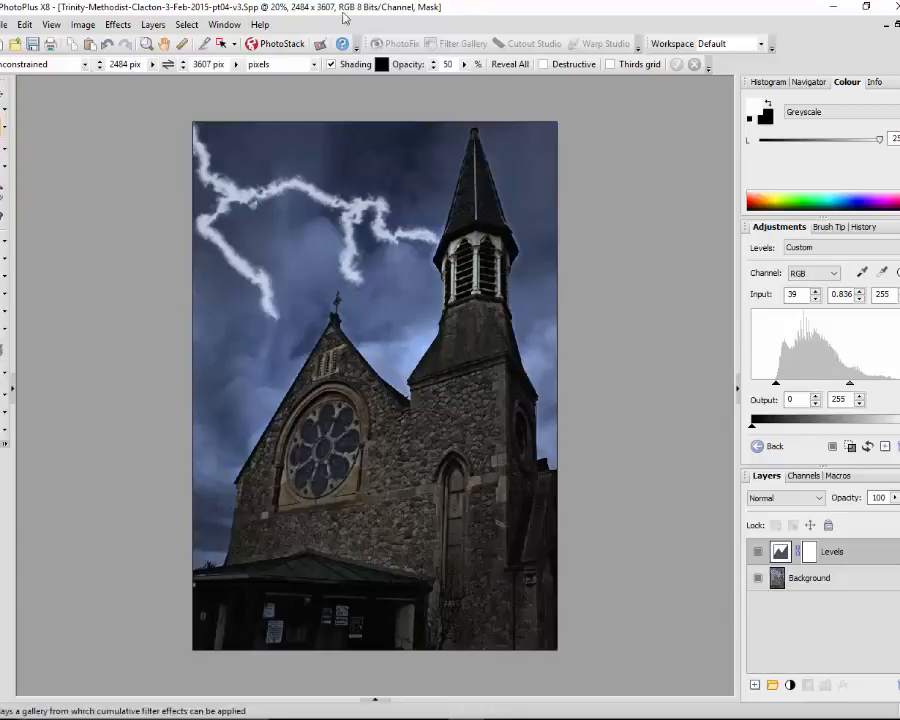
# Merge all layers, combining the Levels adjustment with the Background.
pyautogui.click(155, 25)
pyautogui.moveTo(230, 422)
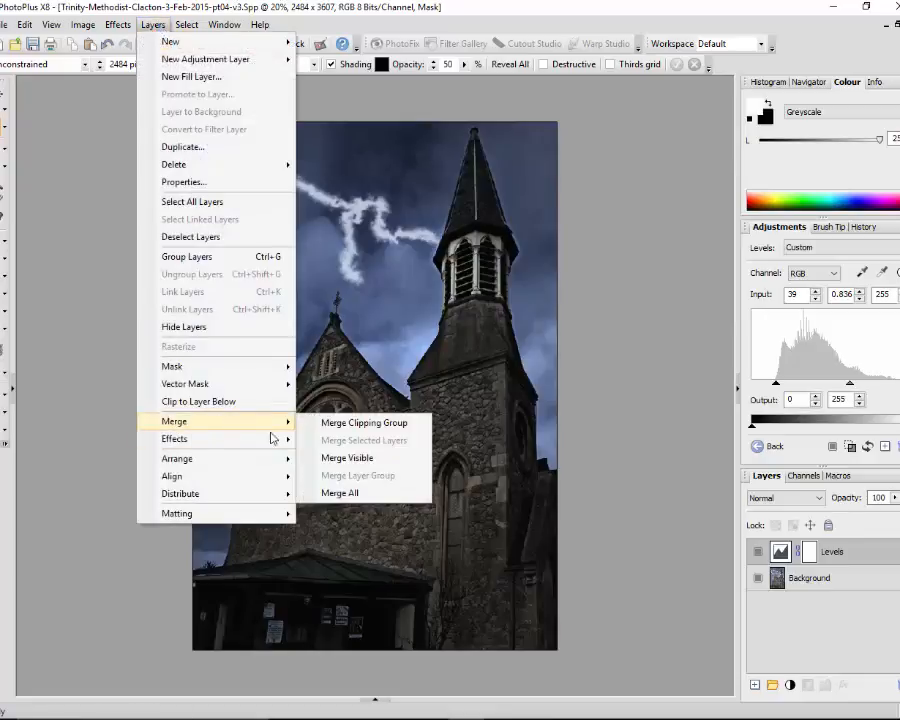
pyautogui.click(330, 492)
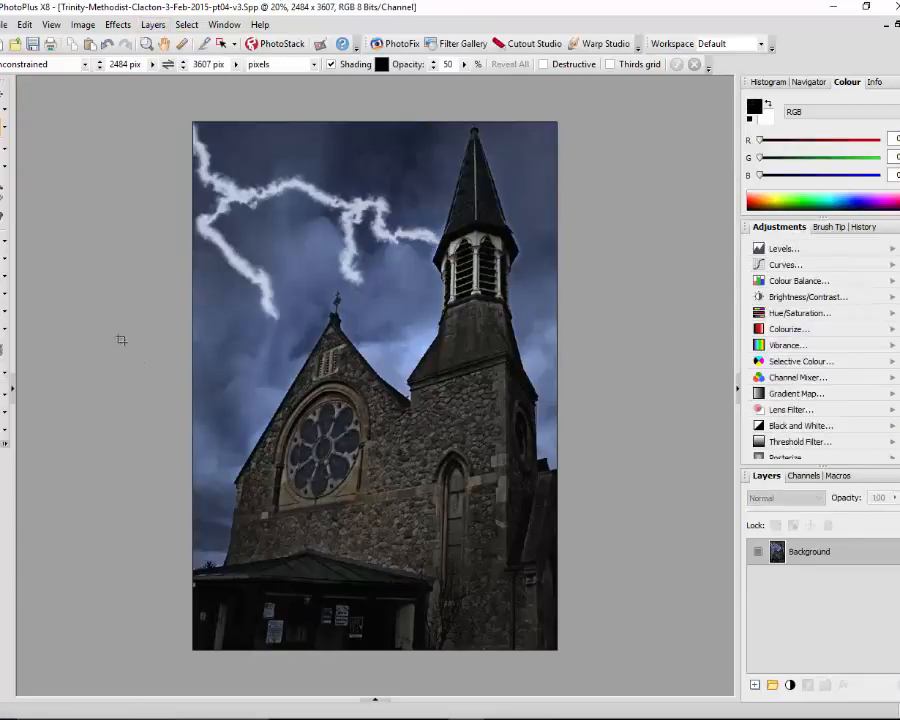